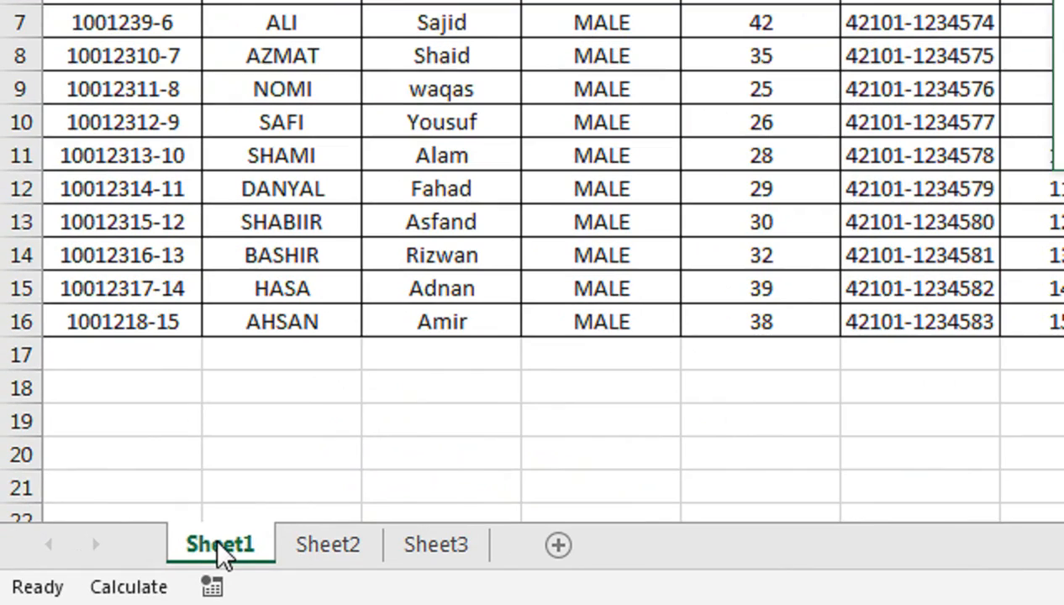
Rename the Sheet1 worksheet as Emp_Data.
double_click(109, 575)
type("Emp")
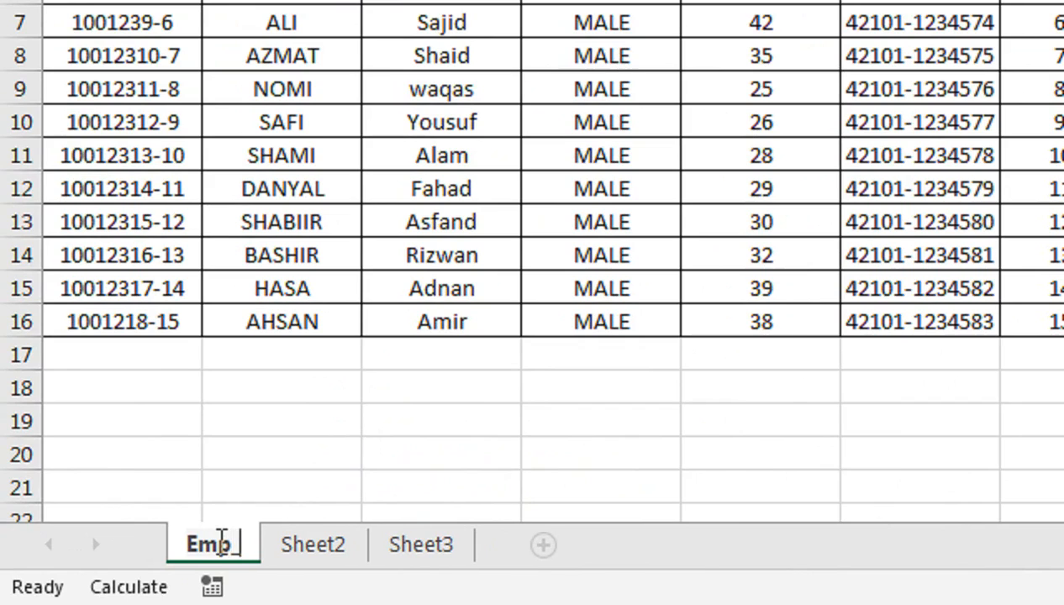
type(" Daat")
key("BackSpace")
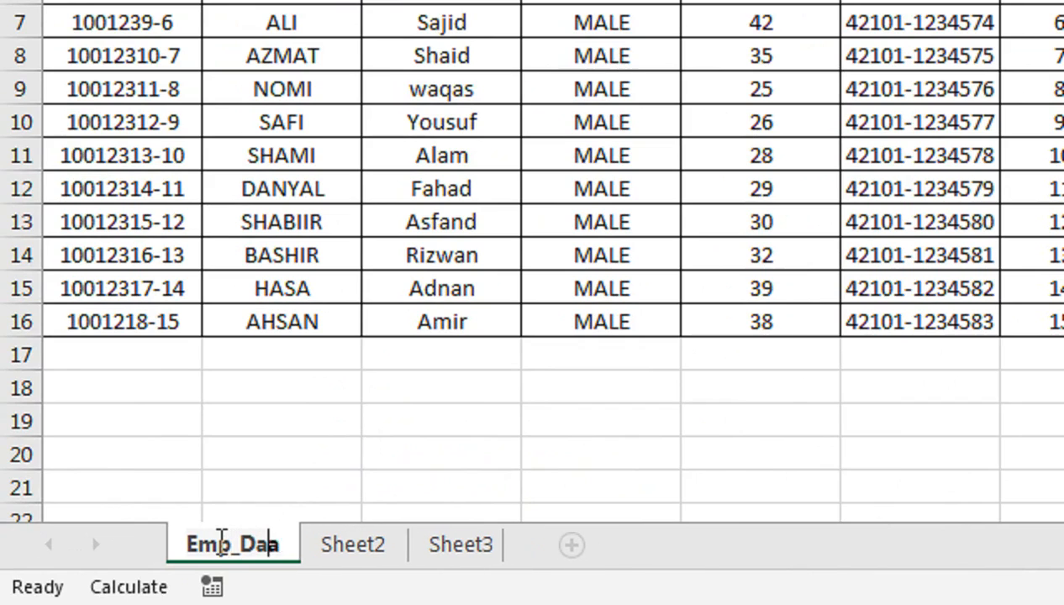
key("BackSpace")
type("a")
key("BackSpace")
type("ta")
key("Return")
left_click(262, 474)
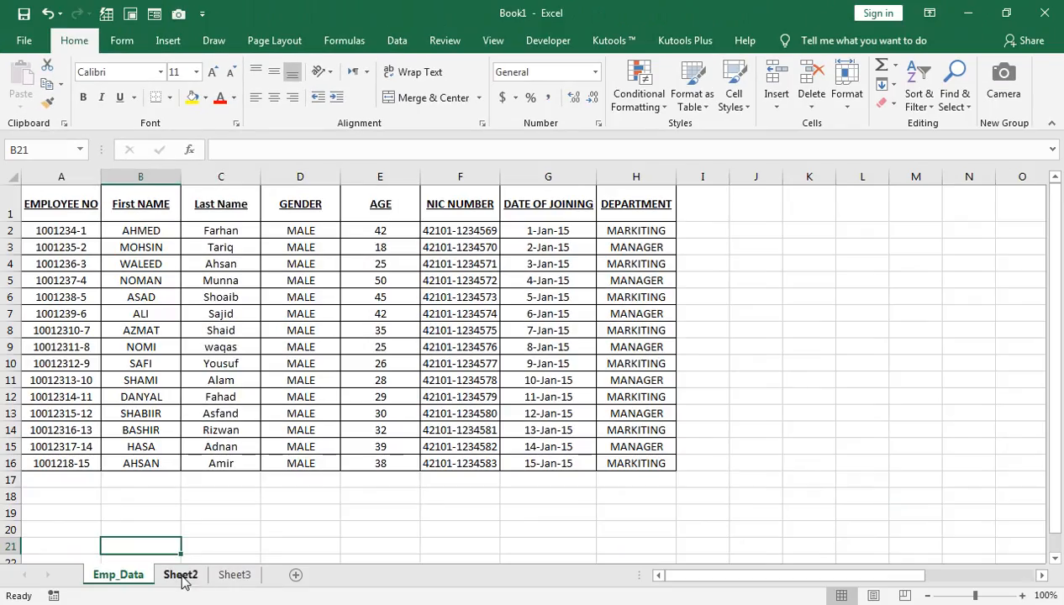
left_click(180, 574)
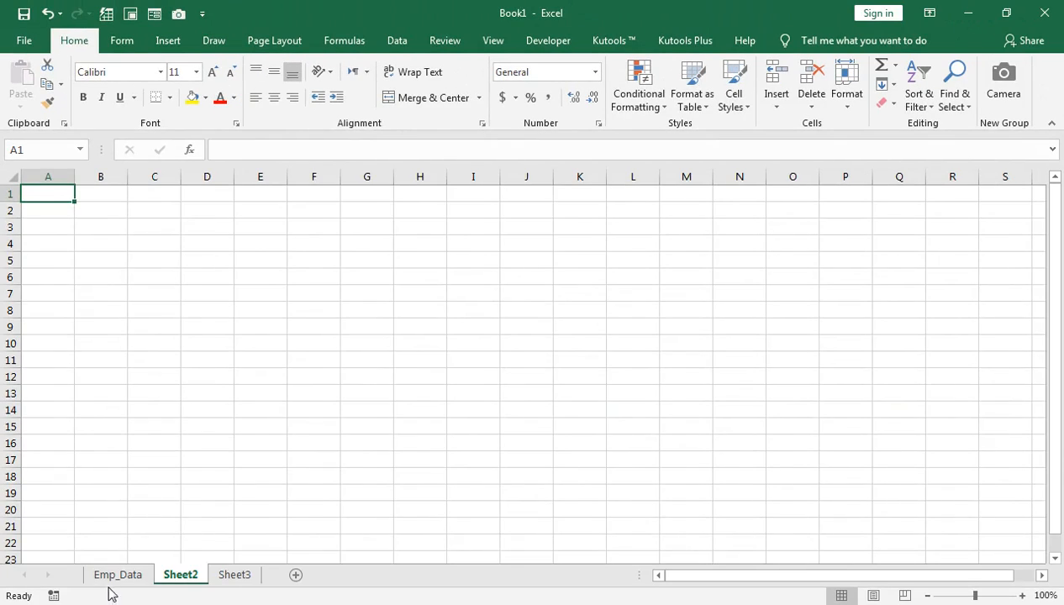
left_click(116, 575)
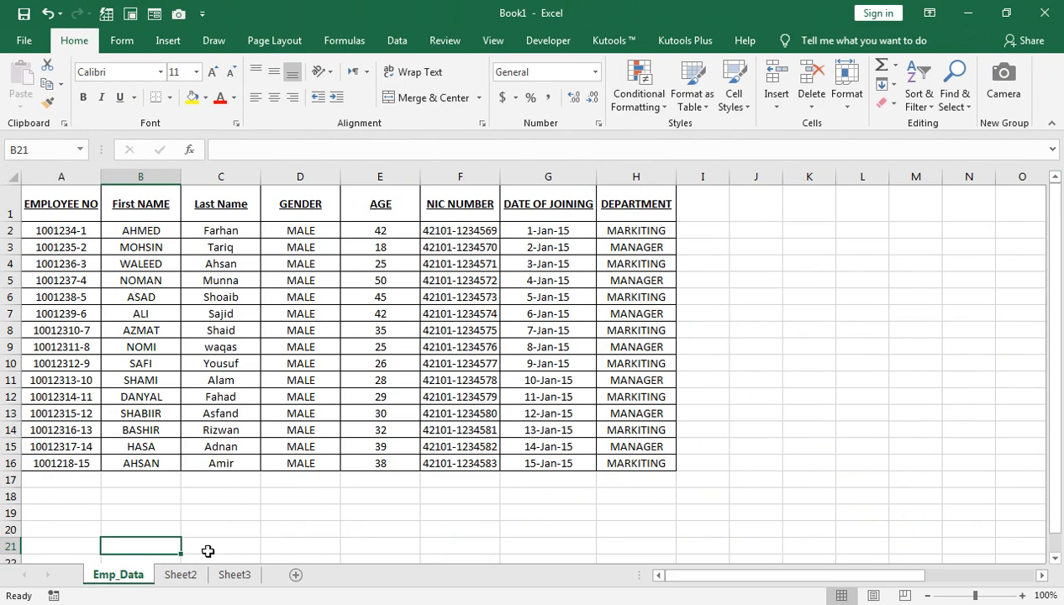
key("ctrl+Page_Down")
left_click(114, 577)
Copy the EMPLOYEE NO and First NAME headers from Emp_Data to A1:B1 of Sheet2 and fit both column widths to the text.
left_click_drag(89, 211, 133, 187)
key("ctrl+c")
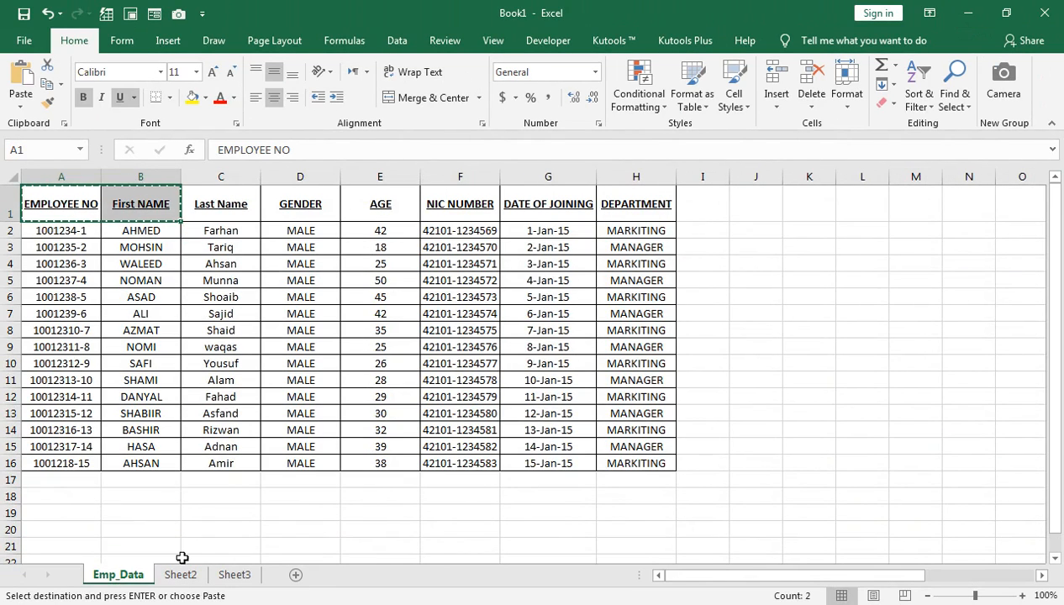
left_click(180, 573)
key("ctrl+v")
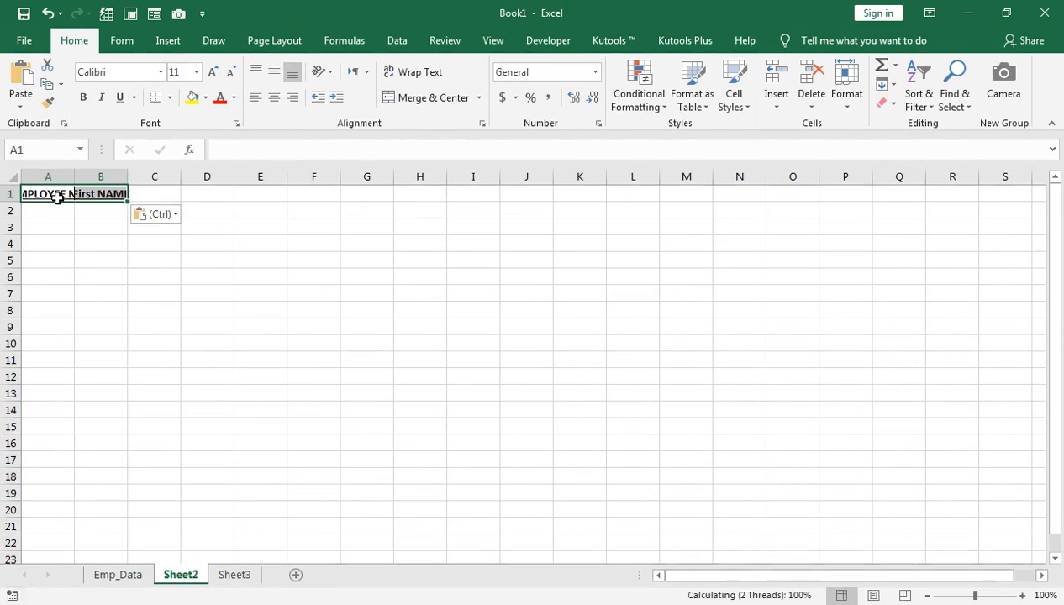
double_click(79, 176)
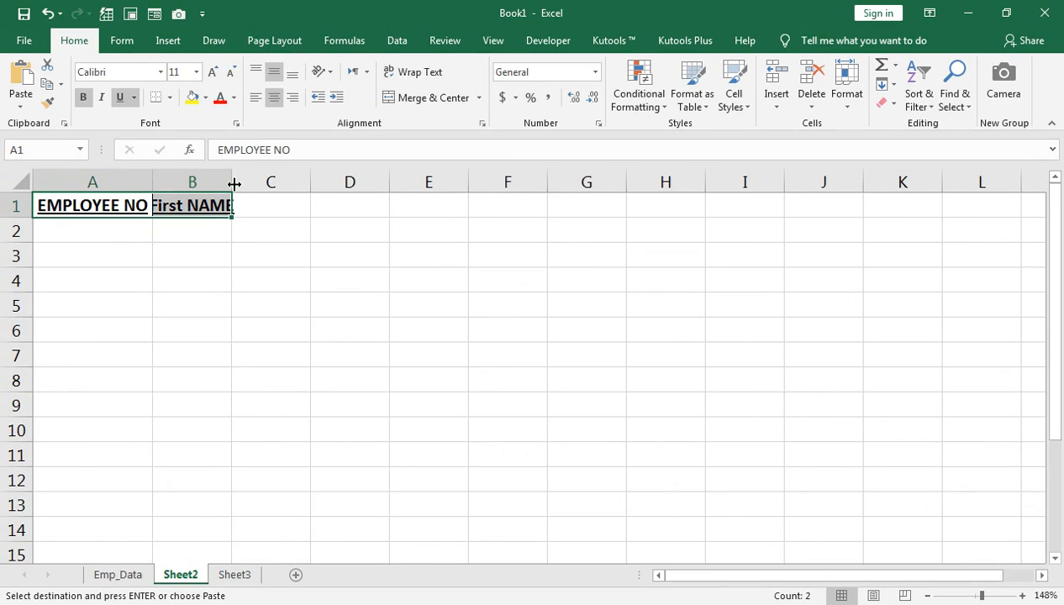
left_click(225, 176)
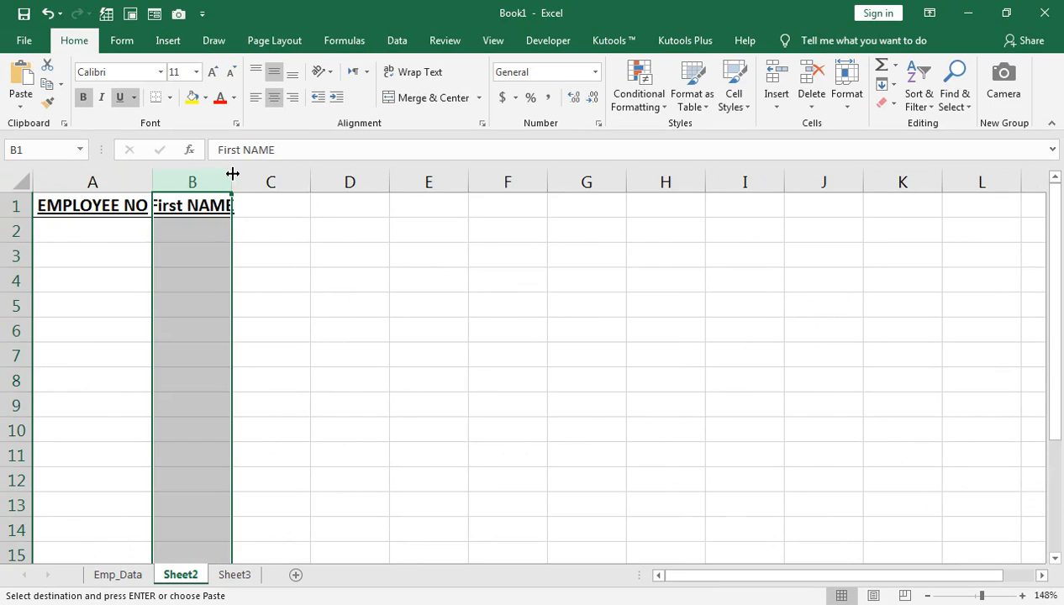
double_click(232, 173)
Enter the formula =VLOOKUP(A2,Emp_Data!A1:H16,2,FALSE) in cell B2 of Sheet2.
left_click(216, 233)
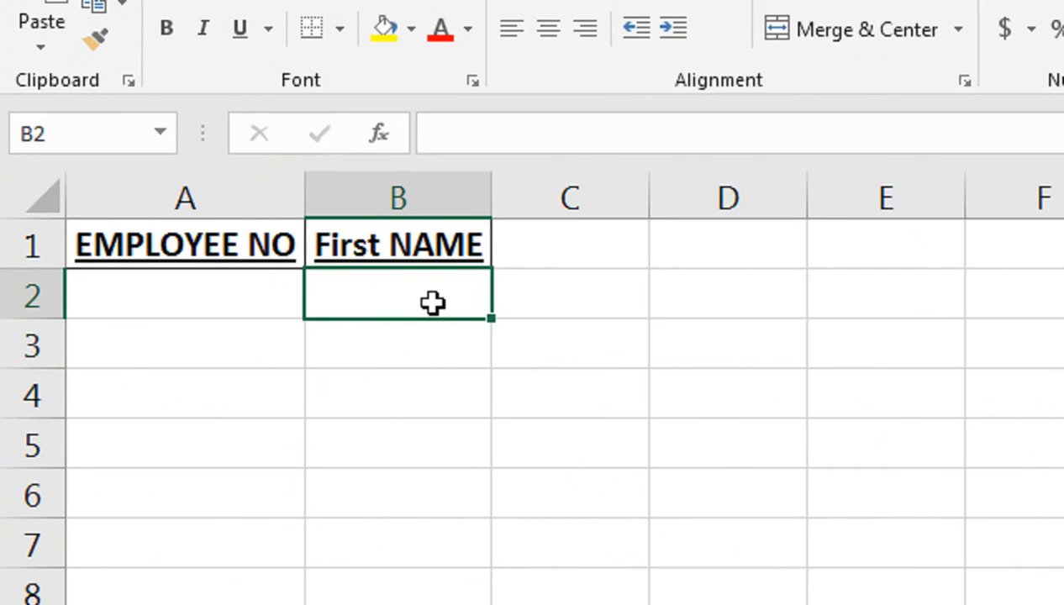
type("=vl")
key("Tab")
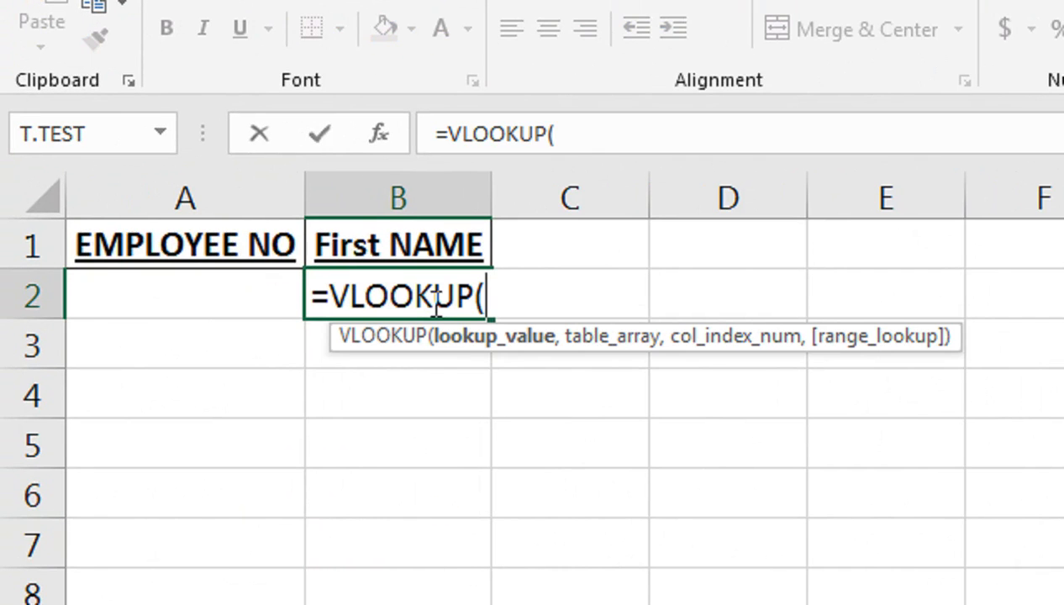
left_click(198, 296)
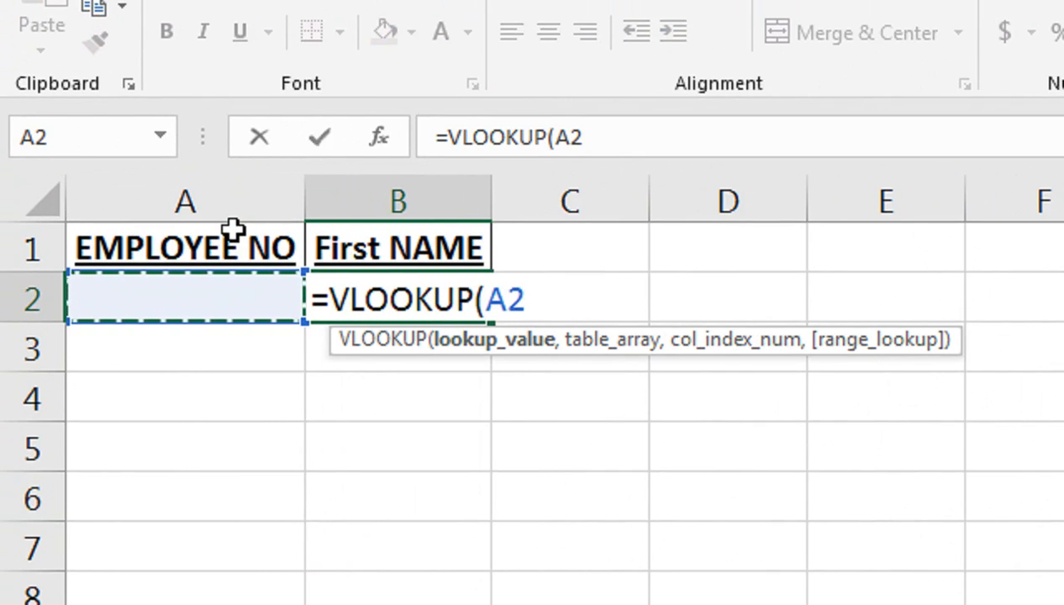
type(",")
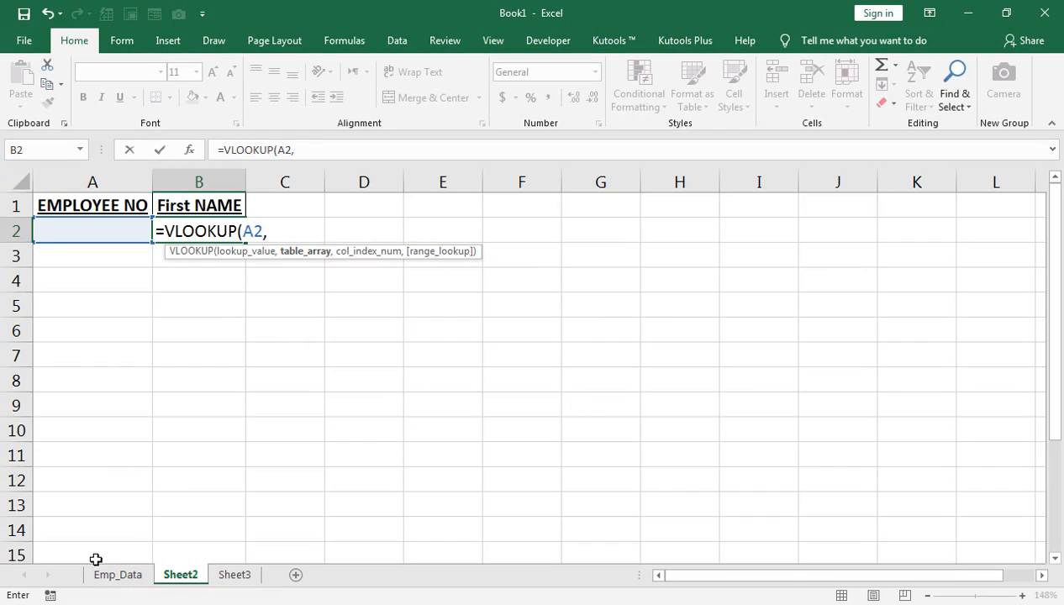
left_click(118, 575)
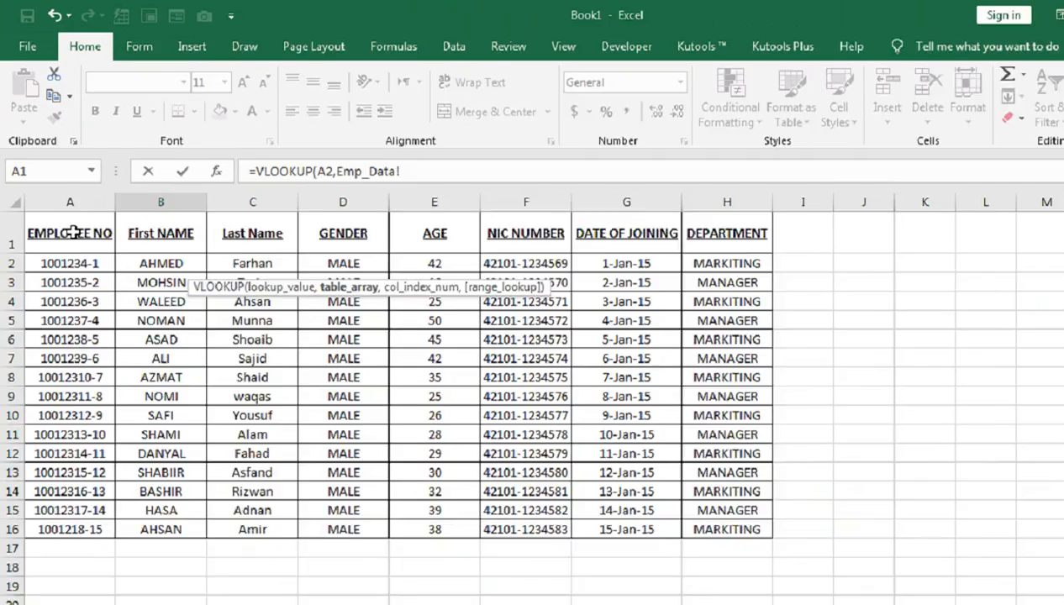
left_click_drag(61, 204, 612, 460)
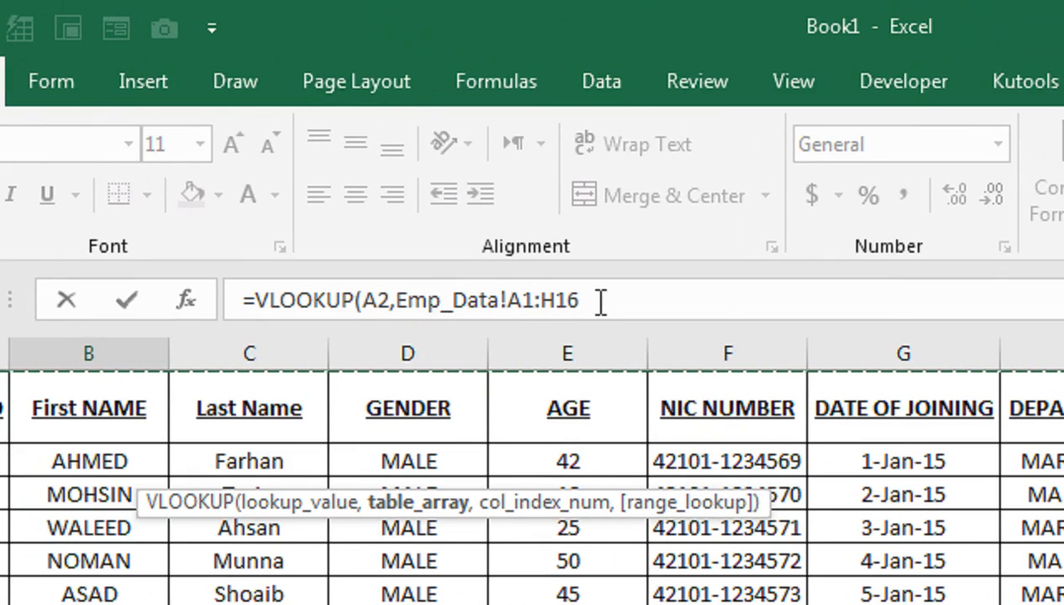
type(",2")
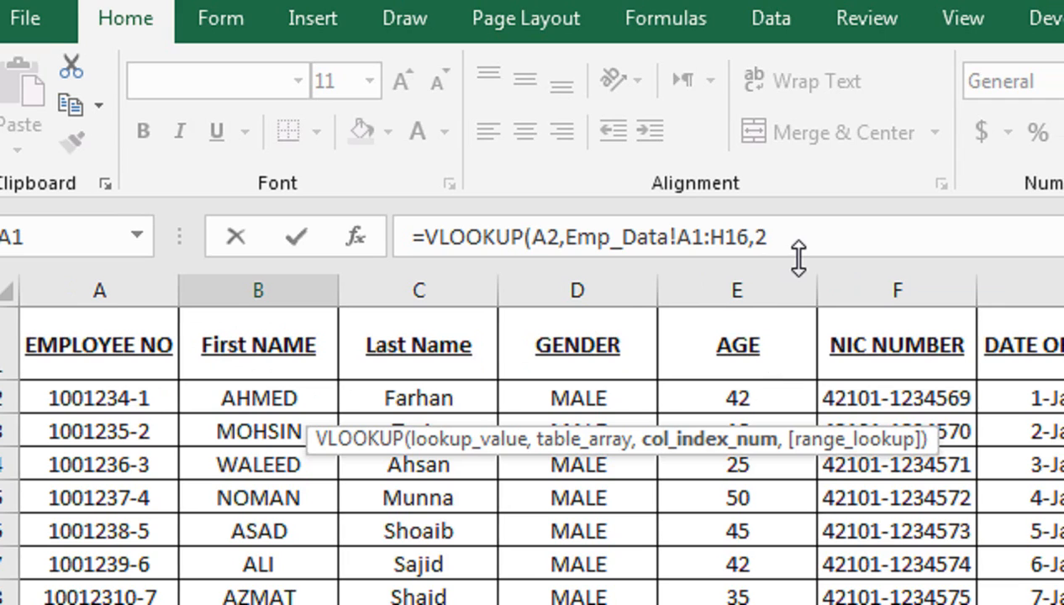
type(",")
key("Down")
key("Tab")
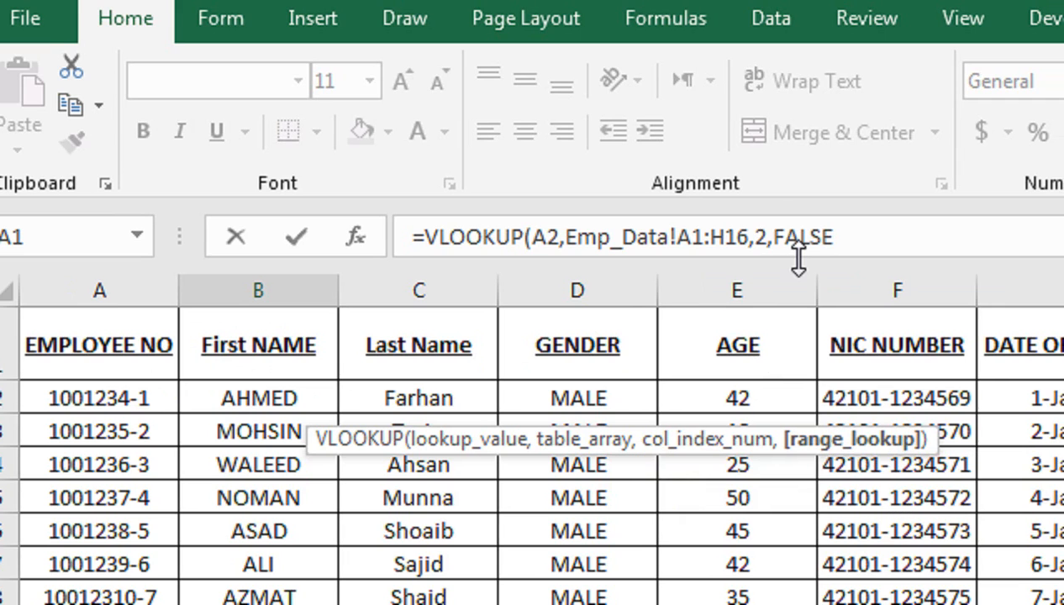
type(")")
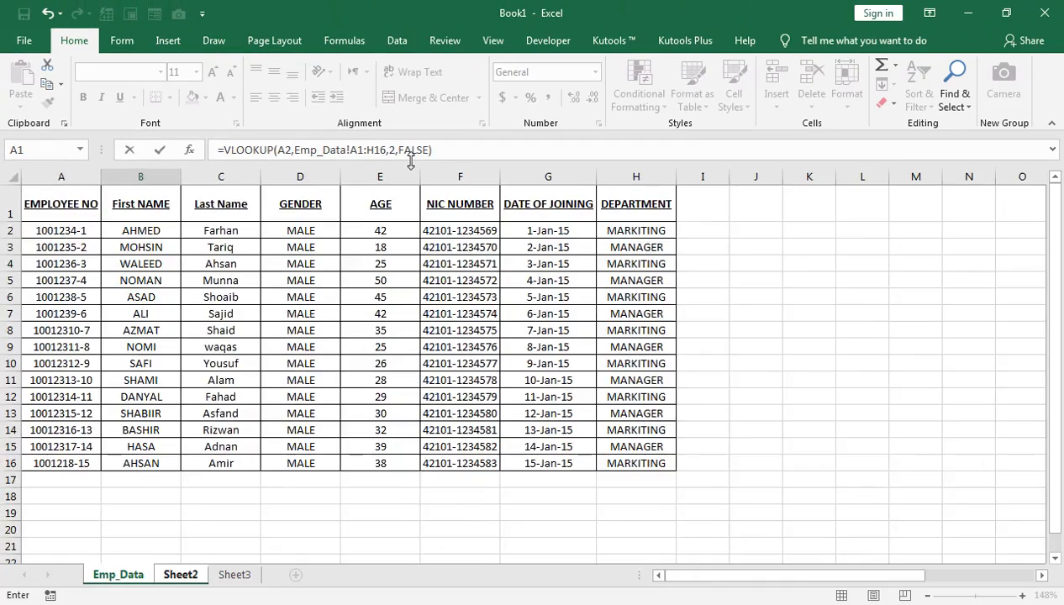
key("Return")
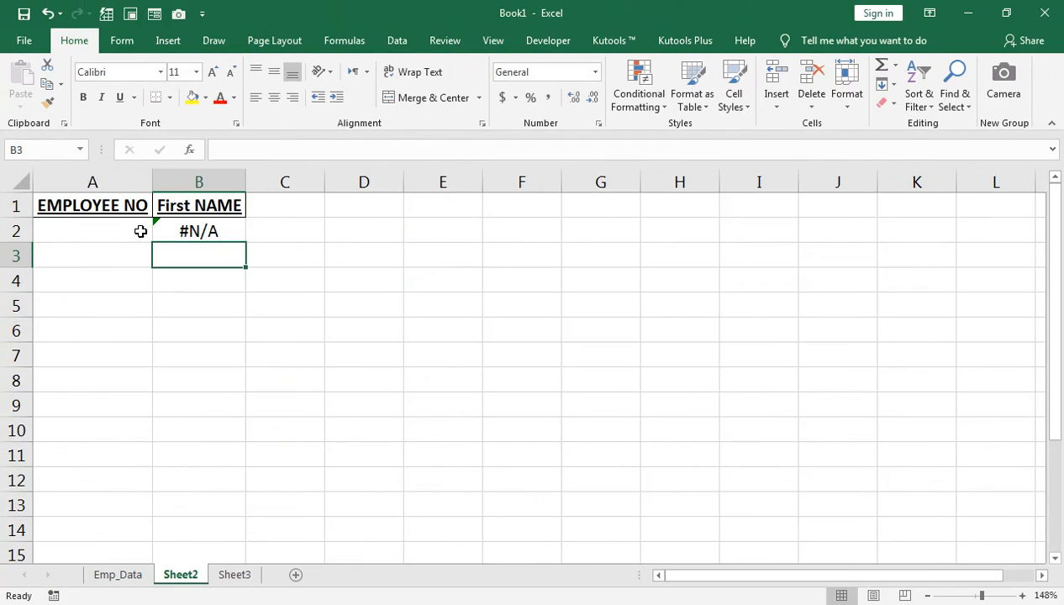
Copy the employee number from cell A6 of Emp_Data into Sheet2 cell A2 and compare the lookup result with the source row.
left_click(99, 578)
left_click(73, 229)
left_click(56, 295)
key("ctrl+c")
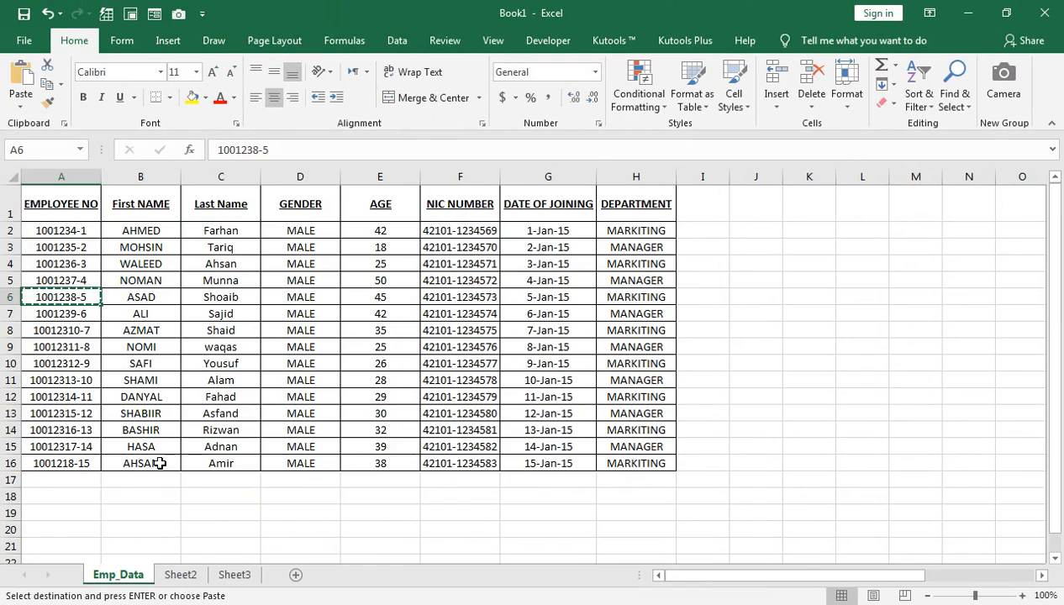
left_click(179, 575)
left_click(84, 229)
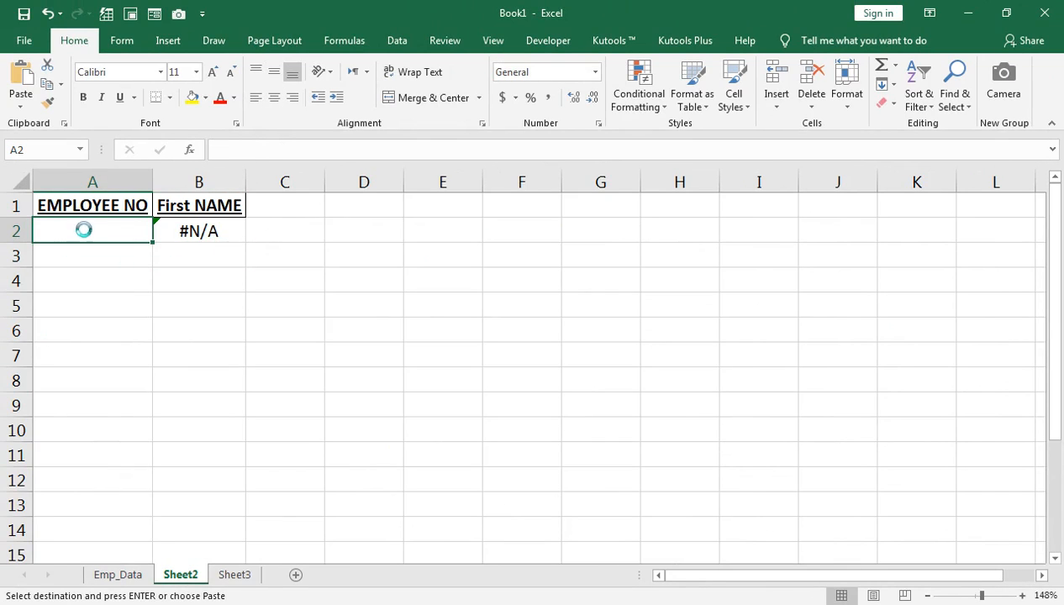
key("ctrl+v")
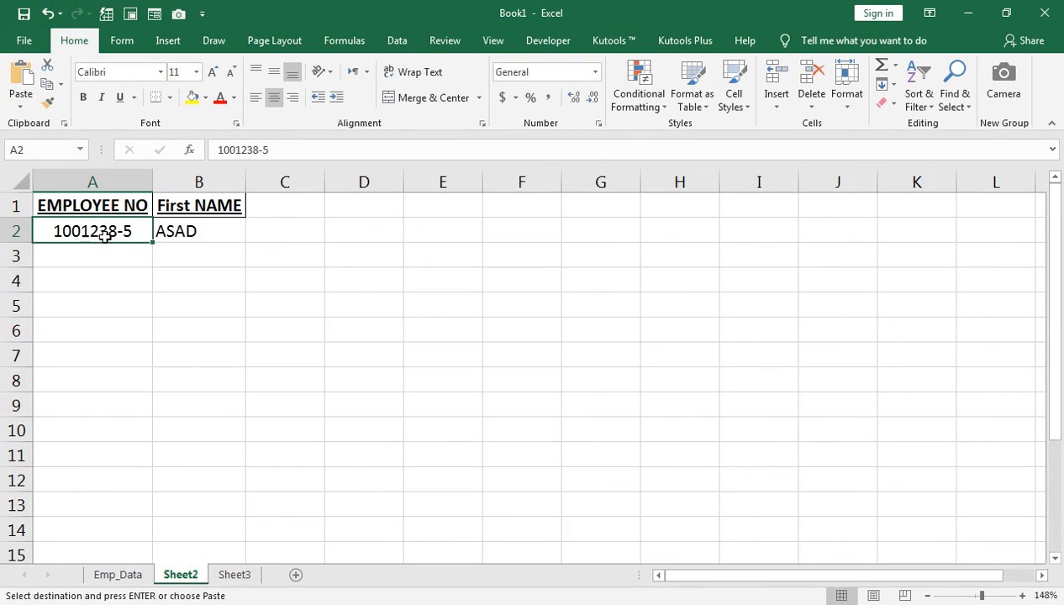
left_click(116, 575)
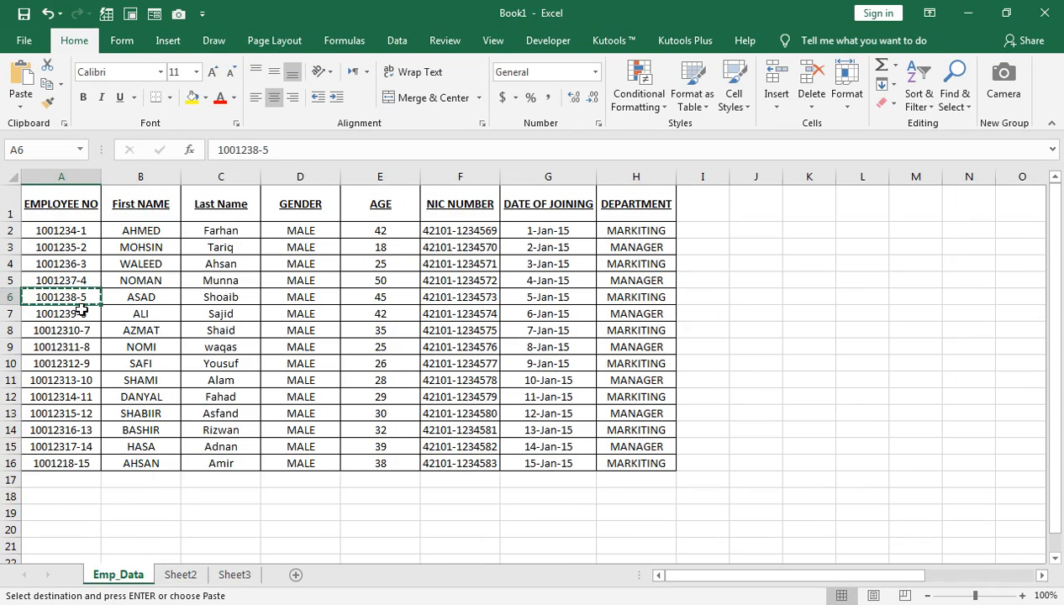
left_click(179, 574)
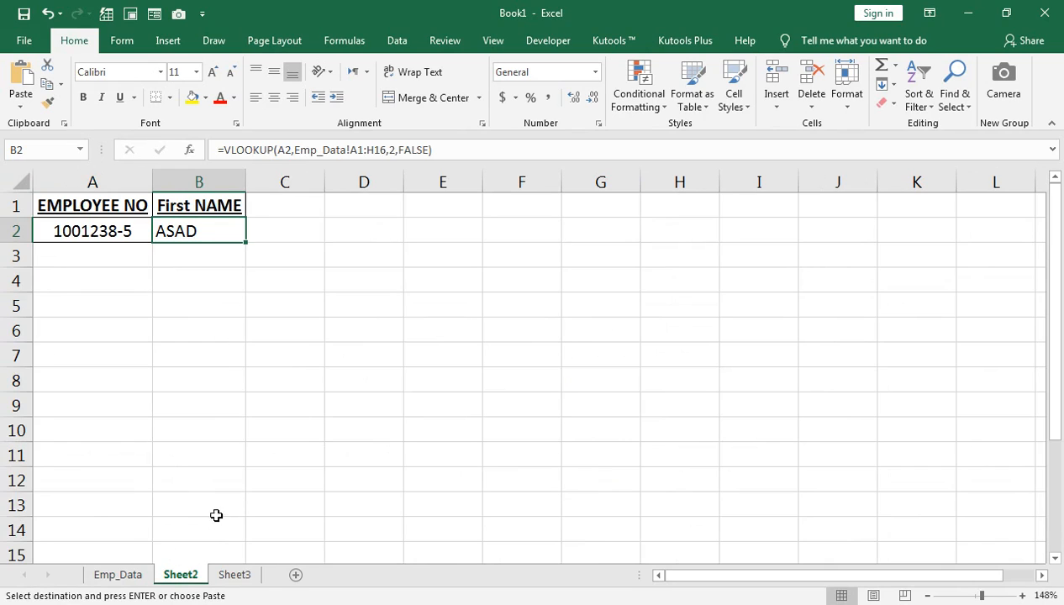
Copy the Last Name header from Emp_Data to cell C1 of Sheet2 and fit column C to its text.
left_click(118, 575)
left_click(238, 209)
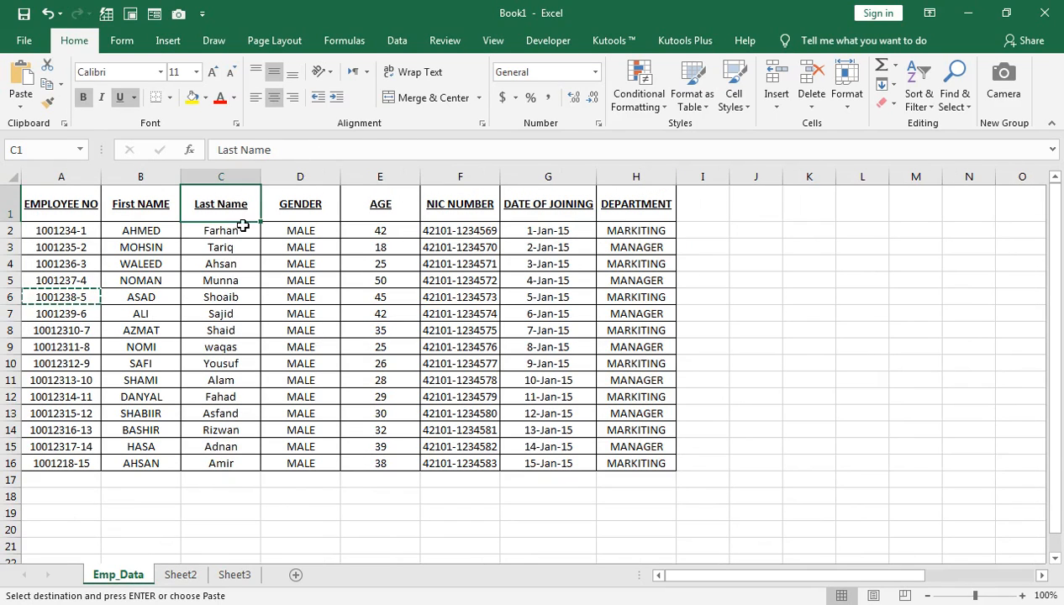
left_click(192, 573)
left_click(276, 202)
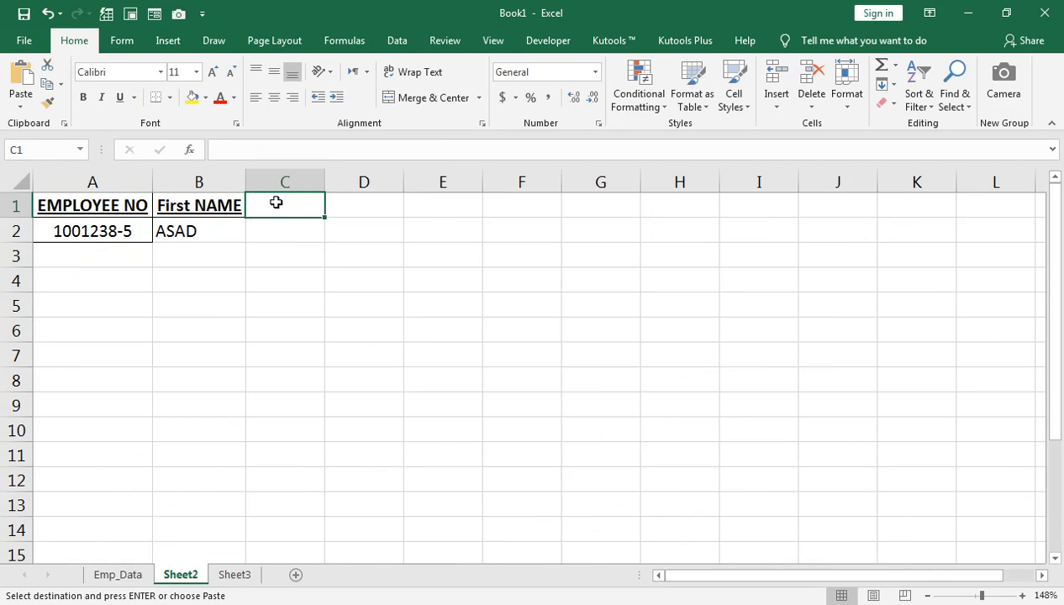
key("ctrl+v")
double_click(326, 189)
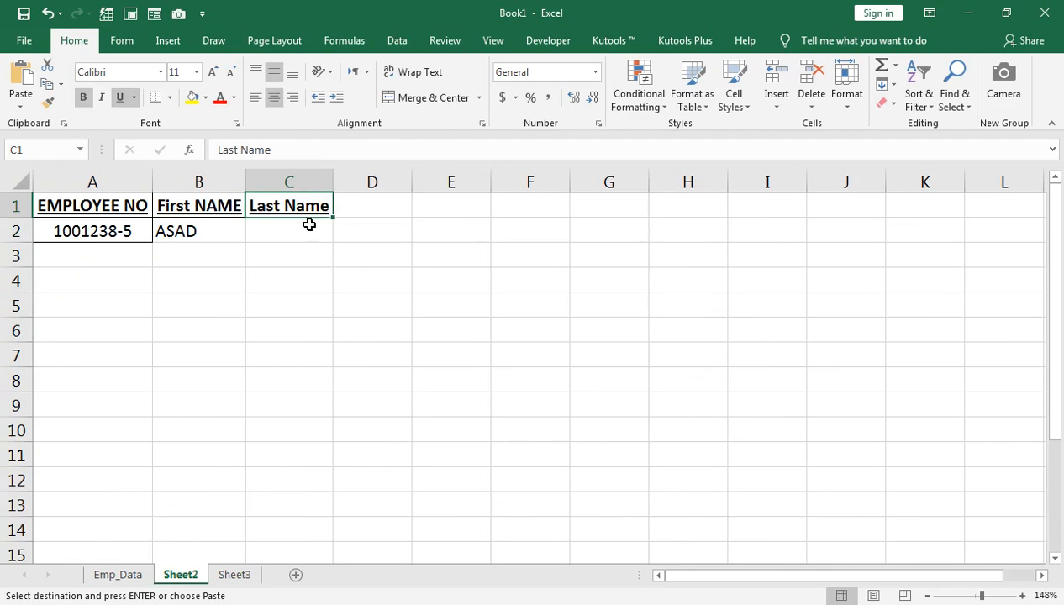
Copy the exact VLOOKUP formula text from cell B2 into cell C2, keeping its references to A2 and Emp_Data!A1:H16.
left_click(231, 243)
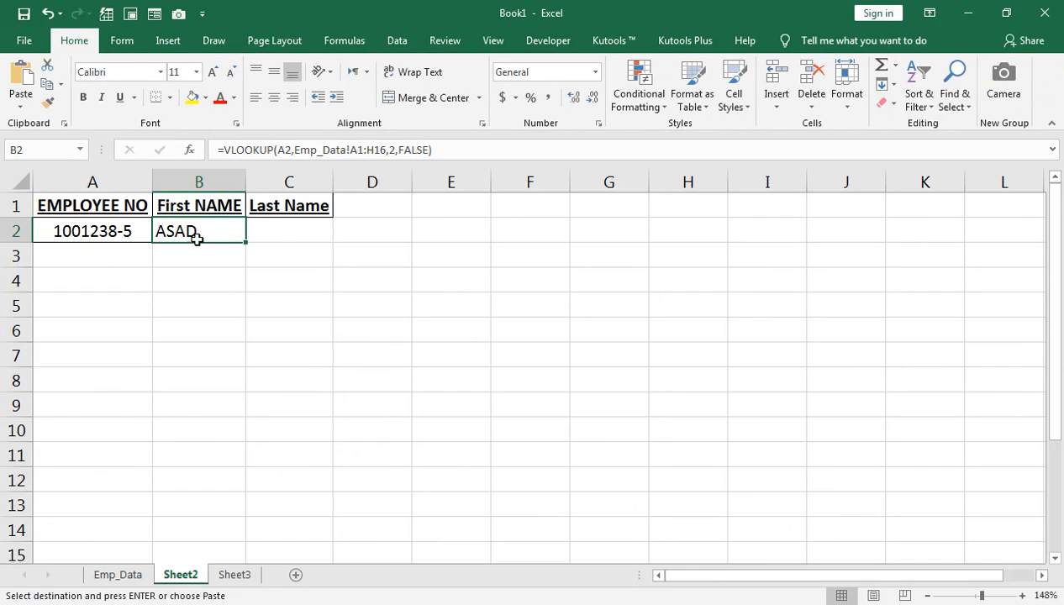
left_click(270, 131)
triple_click(282, 156)
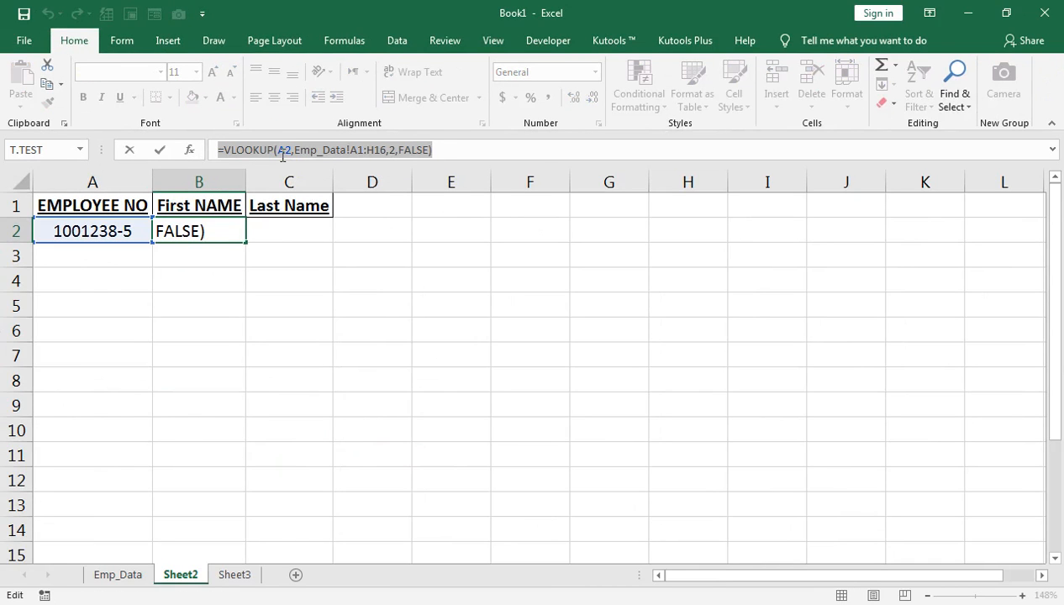
key("ctrl+c")
key("Tab")
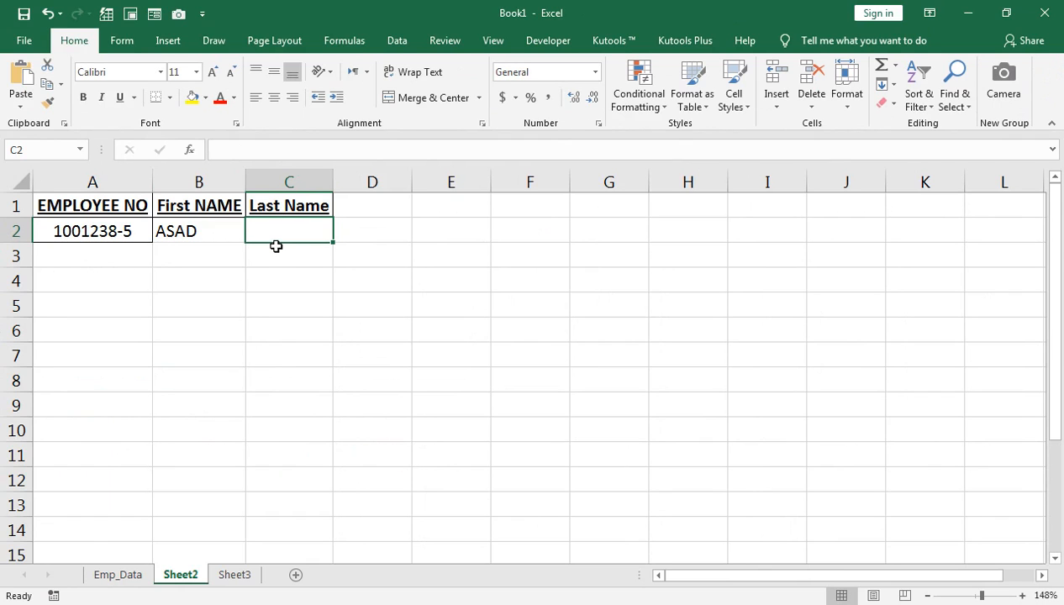
key("ctrl+v")
double_click(285, 232)
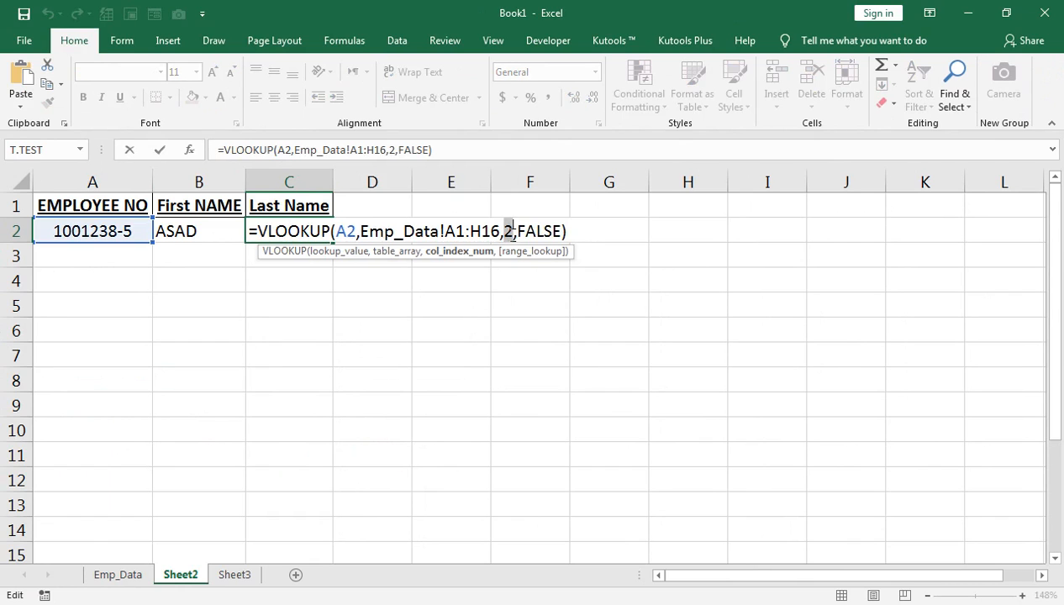
key("Return")
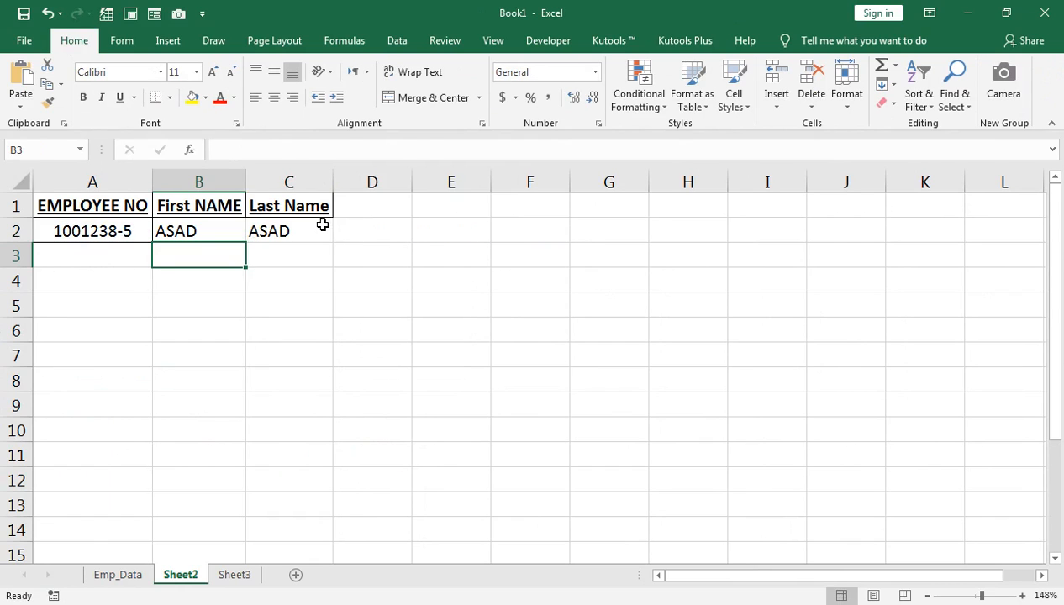
Set the column index in the C2 VLOOKUP formula to 3 and check the result against the Emp_Data sheet.
left_click(322, 225)
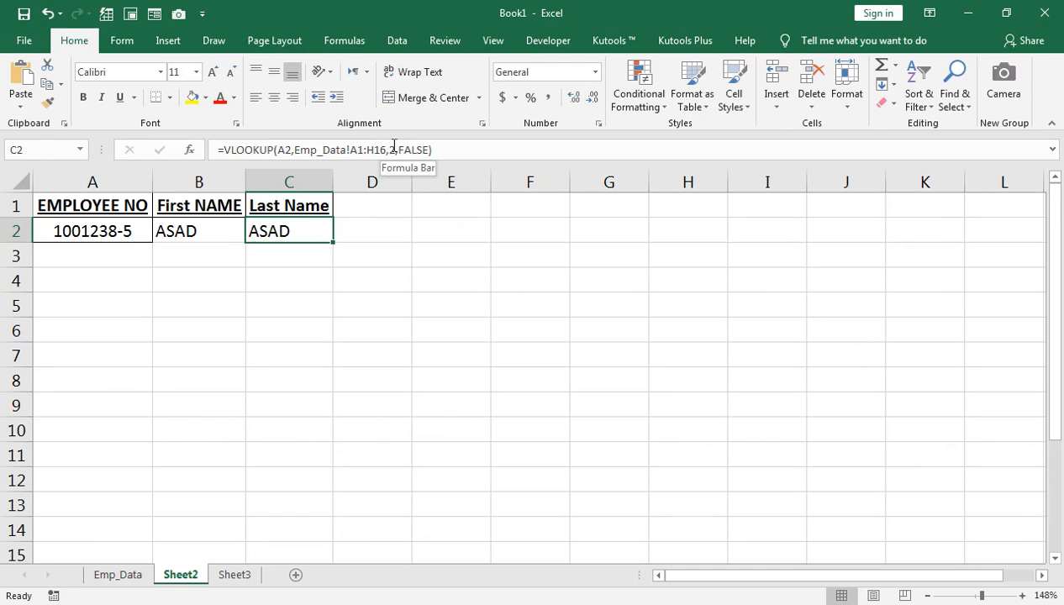
left_click(393, 148)
key("BackSpace")
key("BackSpace")
type("3,")
key("Return")
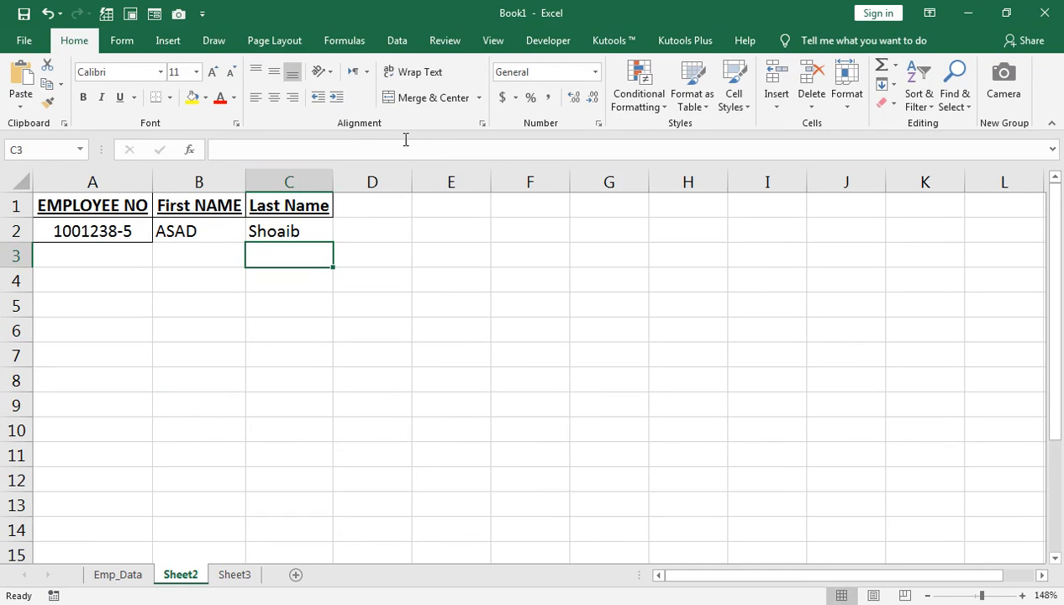
left_click(102, 575)
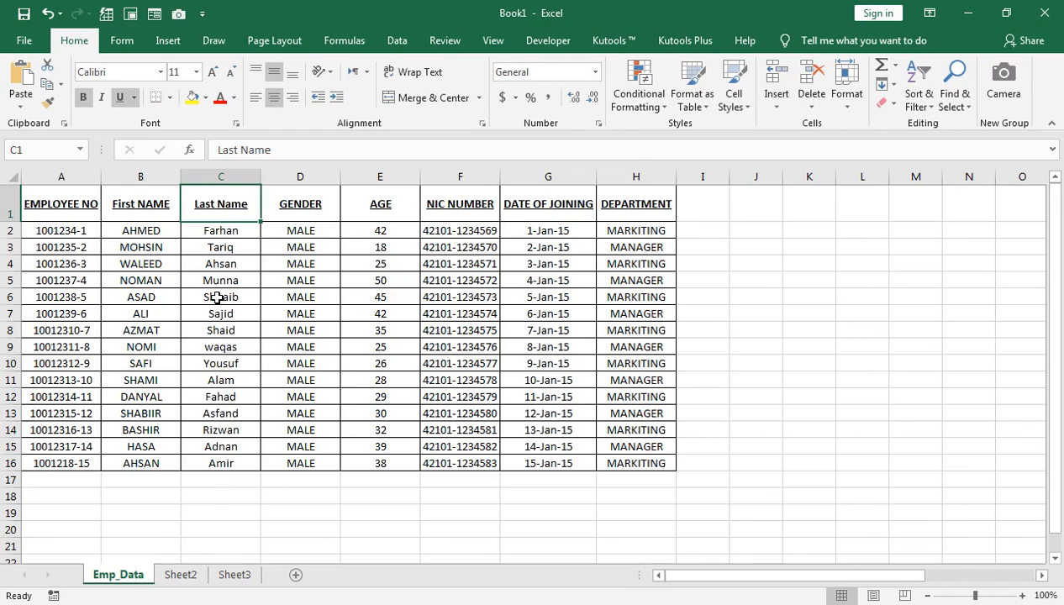
Replace the Last Name header in Sheet2 cell C1 with the NIC NUMBER header copied from Emp_Data cell F1, and fit column C to it.
left_click(179, 576)
left_click(294, 234)
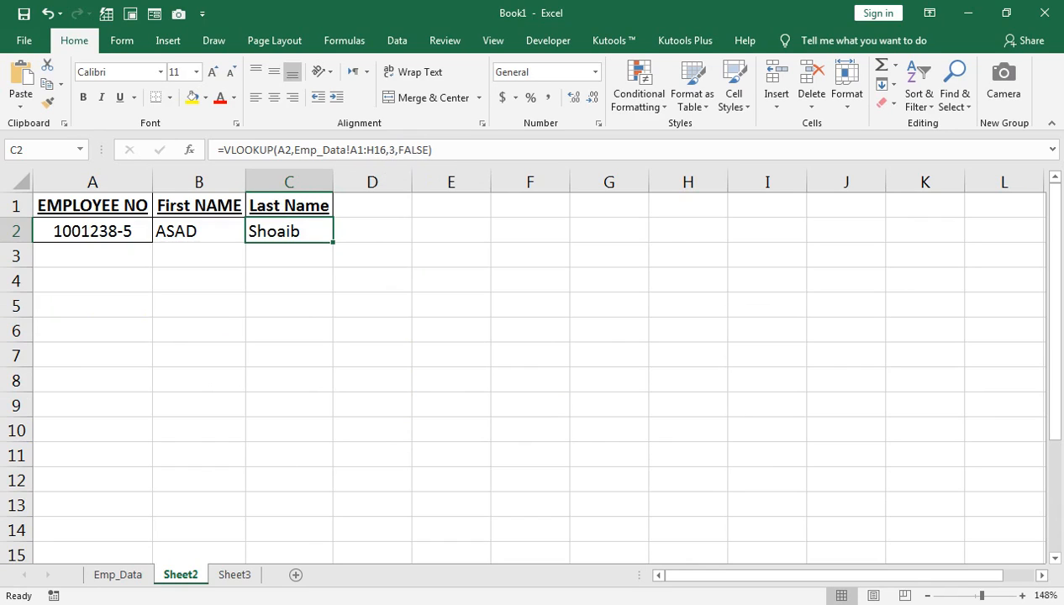
left_click(119, 575)
left_click(492, 210)
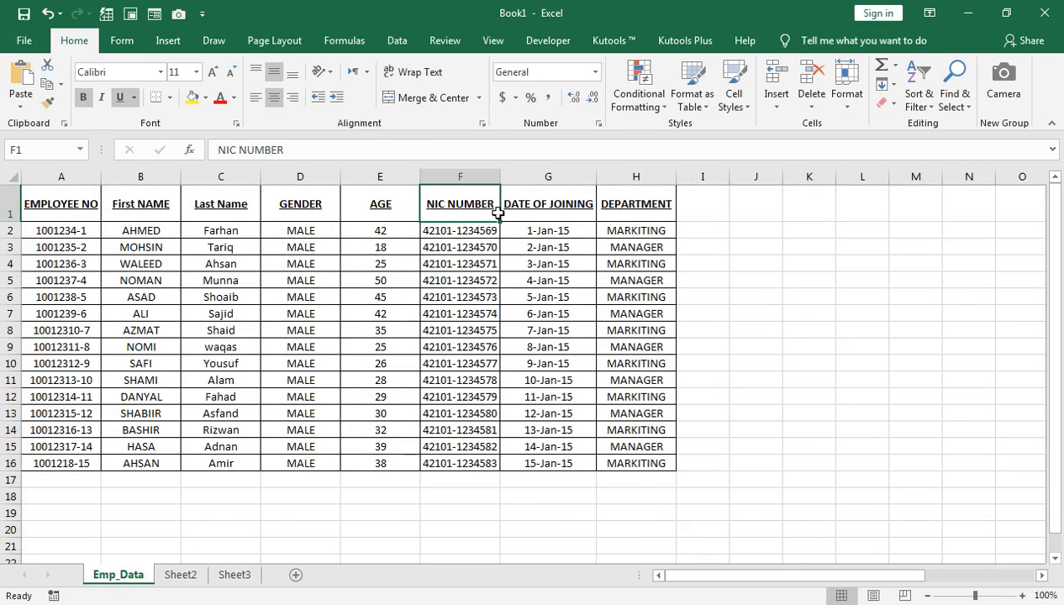
key("ctrl+c")
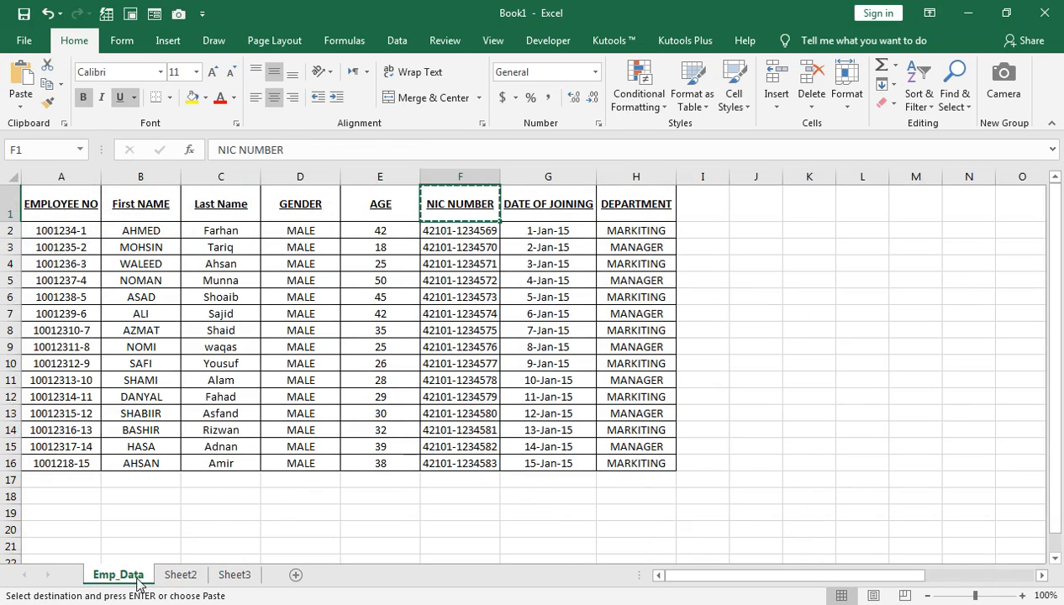
left_click(180, 575)
left_click(287, 183)
left_click(287, 205)
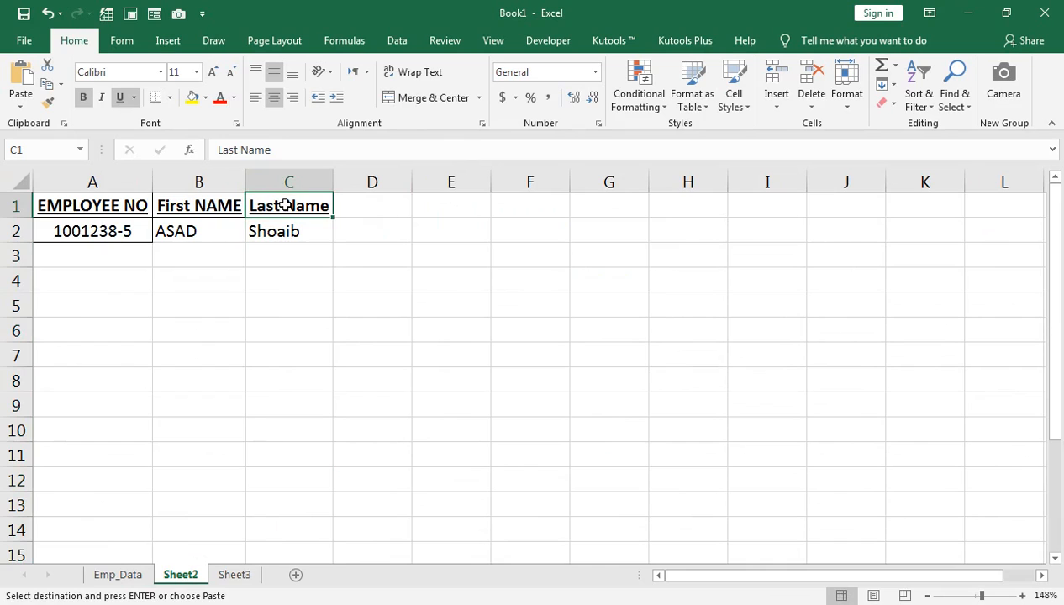
key("ctrl+v")
double_click(337, 184)
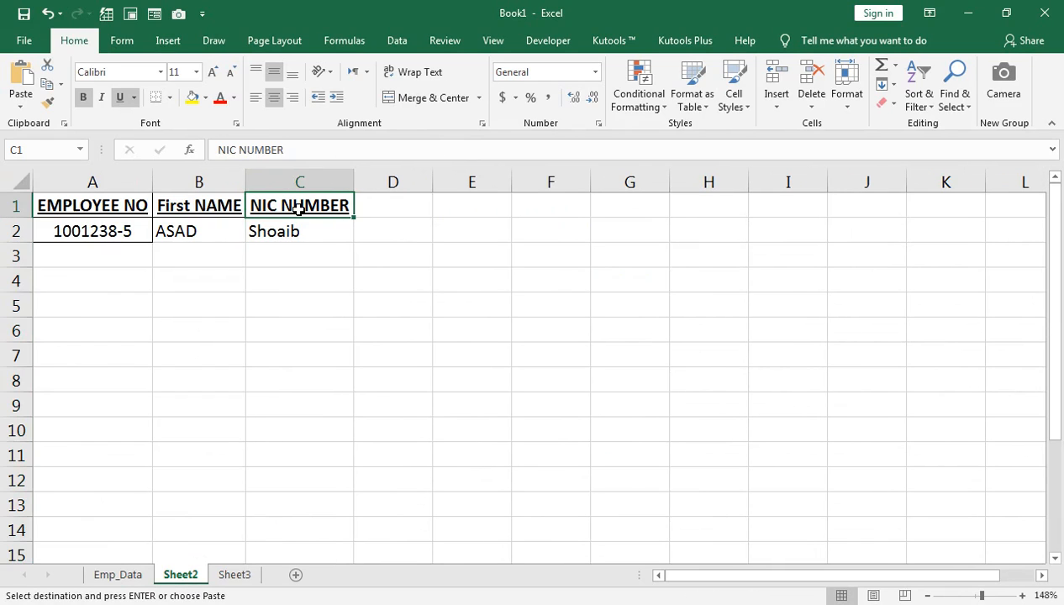
Set the column index in the C2 VLOOKUP formula to 6 and fit column C to the result, checking it against Emp_Data.
left_click(277, 236)
left_click(99, 575)
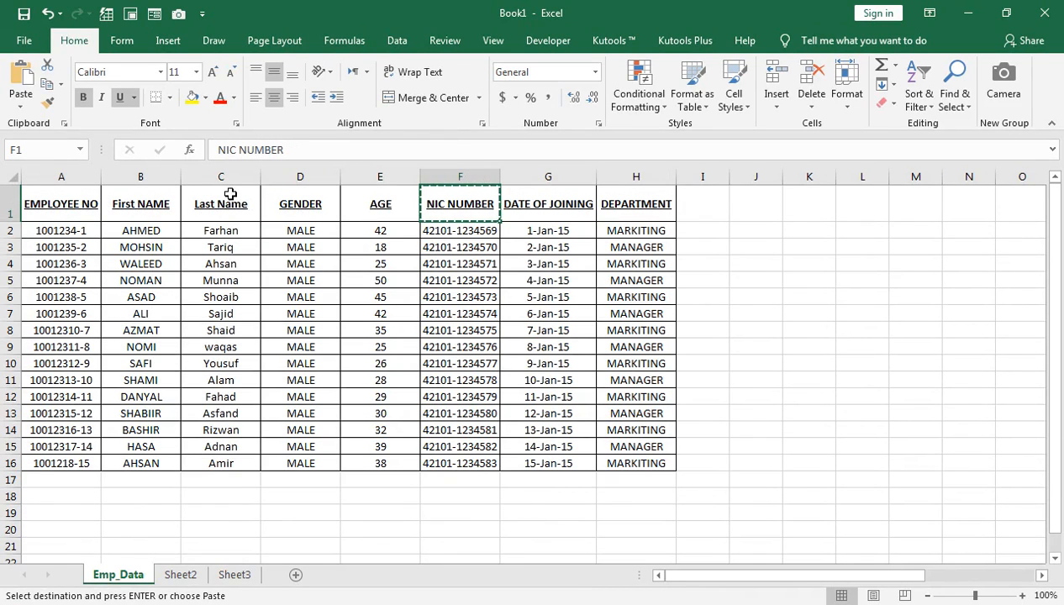
left_click(180, 575)
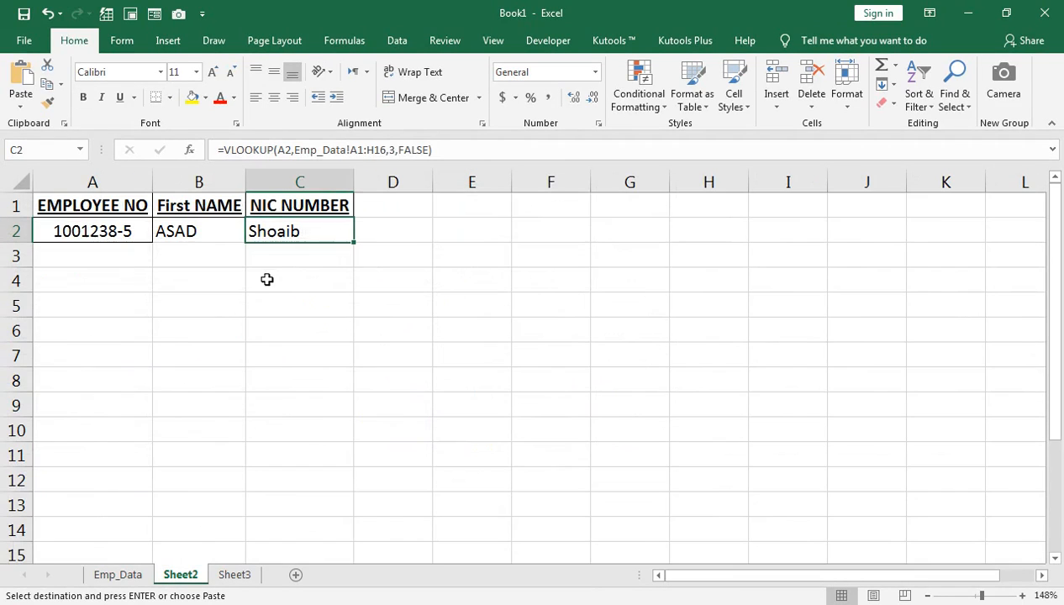
double_click(265, 235)
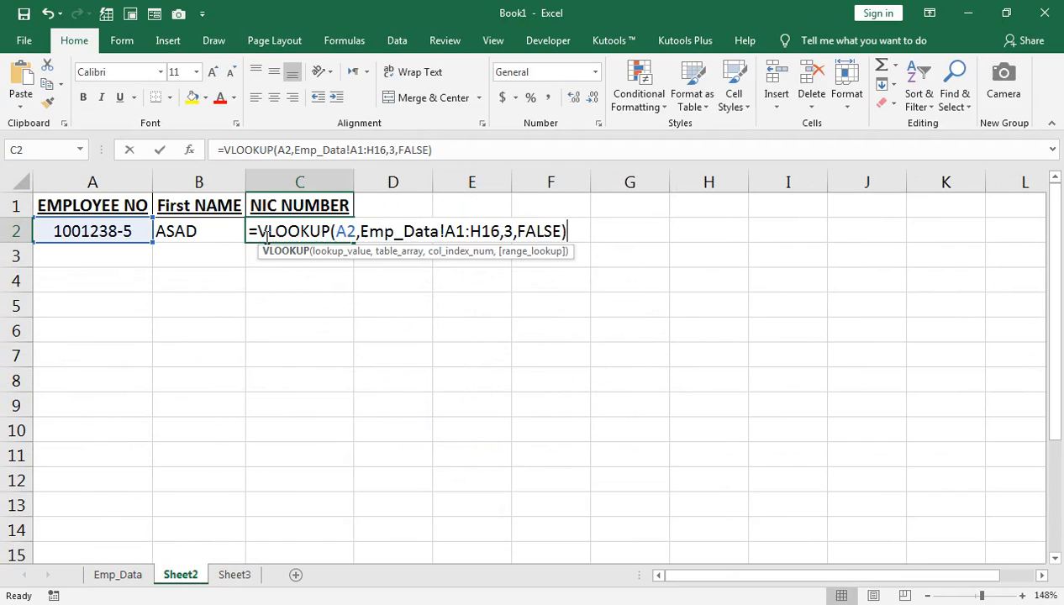
double_click(507, 230)
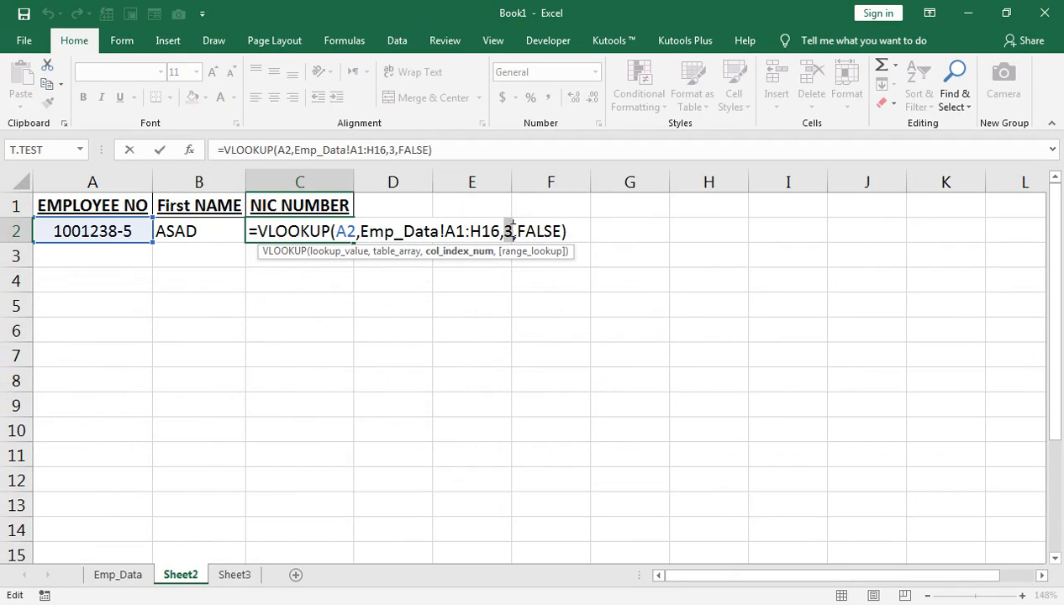
key("Return")
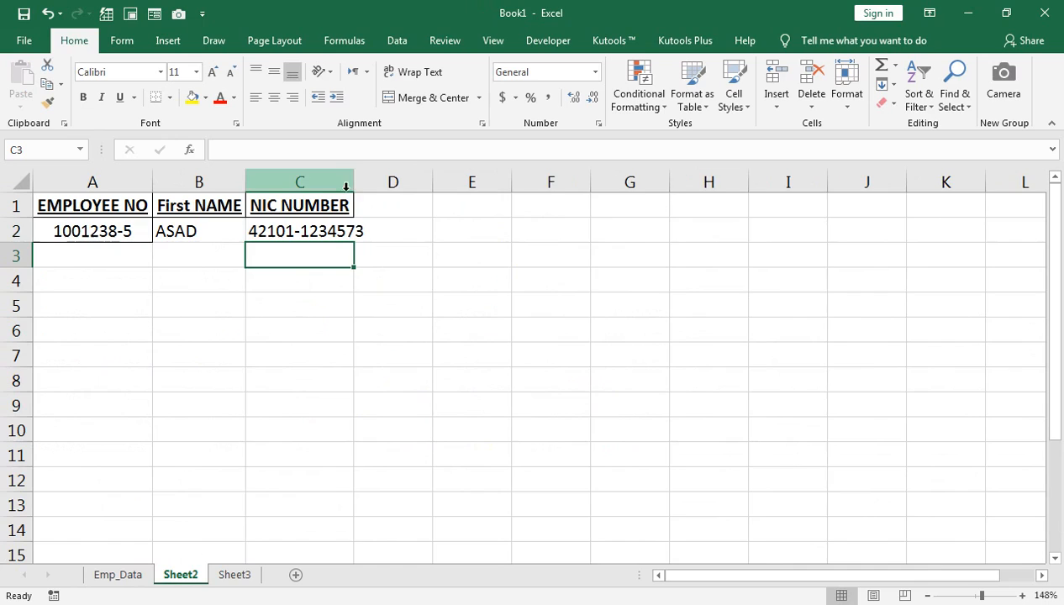
double_click(354, 185)
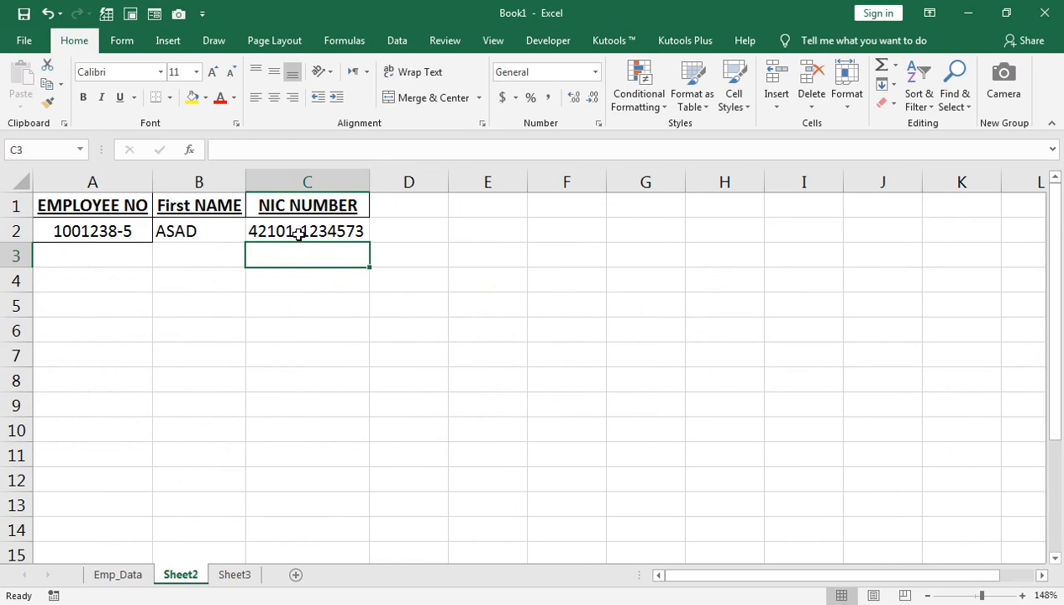
left_click(131, 578)
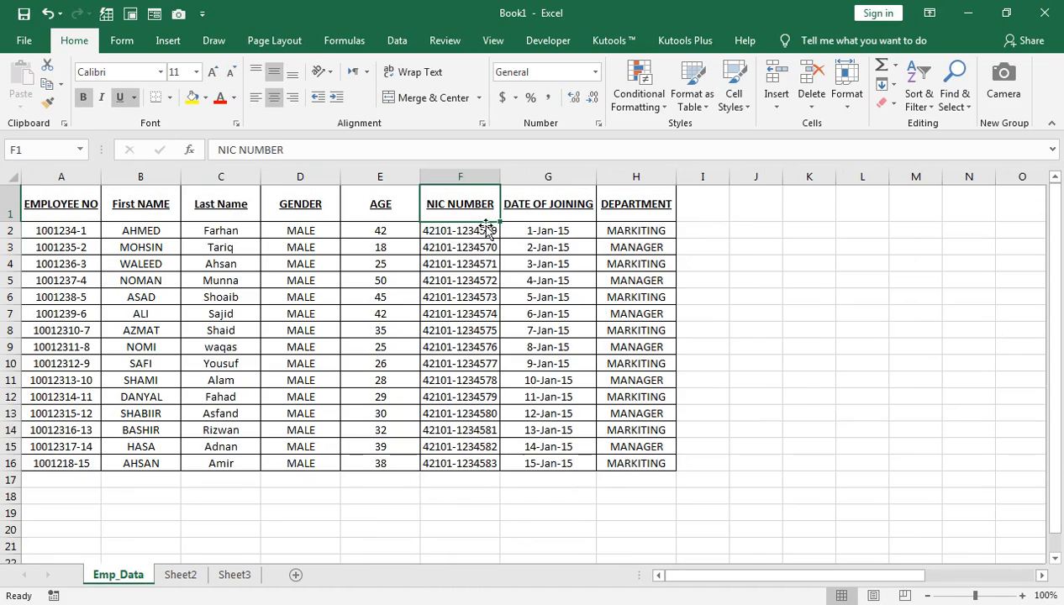
left_click(197, 579)
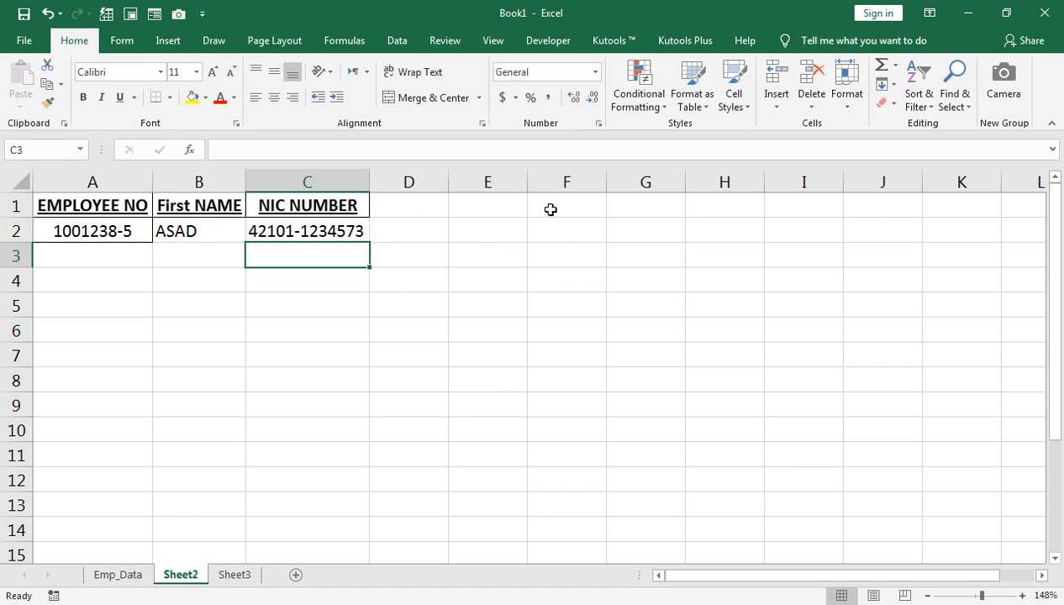
Copy the AGE header from cell E1 of Emp_Data into cell D1 of Sheet2.
left_click(122, 574)
left_click(380, 203)
key("ctrl+c")
left_click(180, 574)
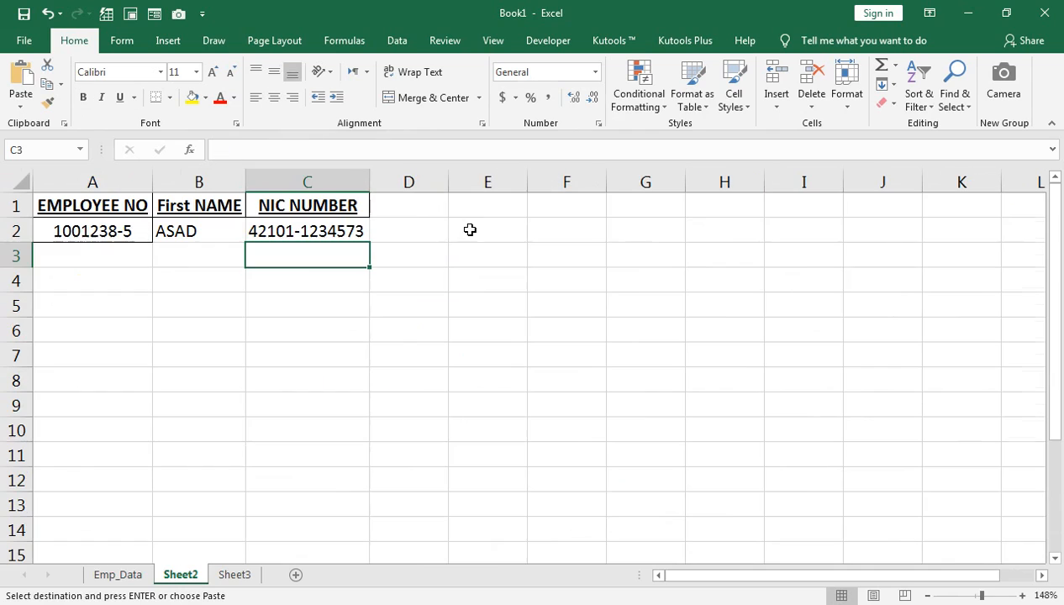
left_click(423, 207)
key("ctrl+v")
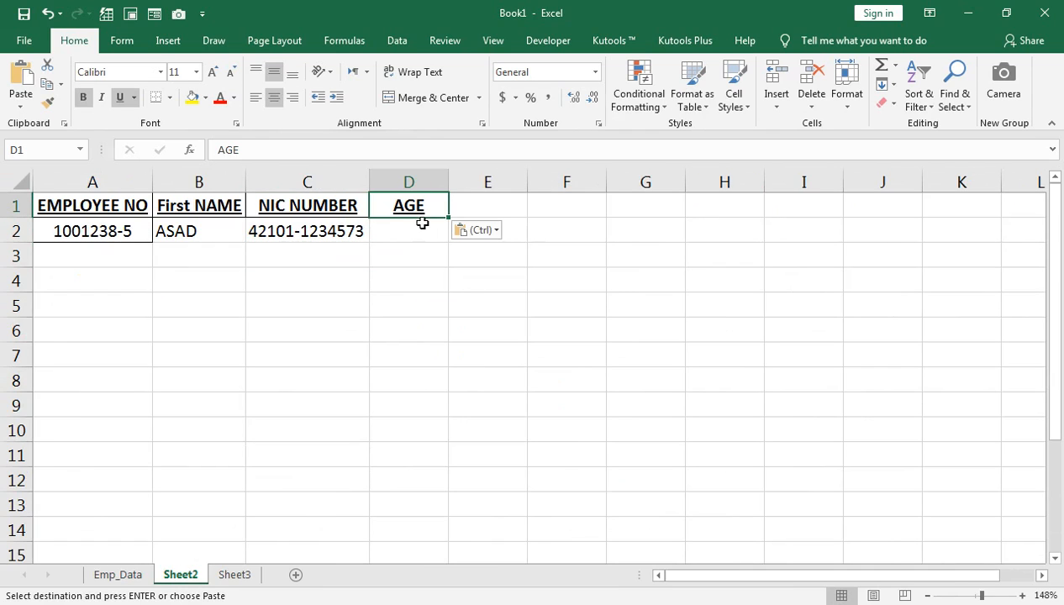
Copy the exact VLOOKUP formula text from cell C2 into cell D2, keeping its references to A2 and Emp_Data!A1:H16.
left_click(355, 242)
left_click(345, 149)
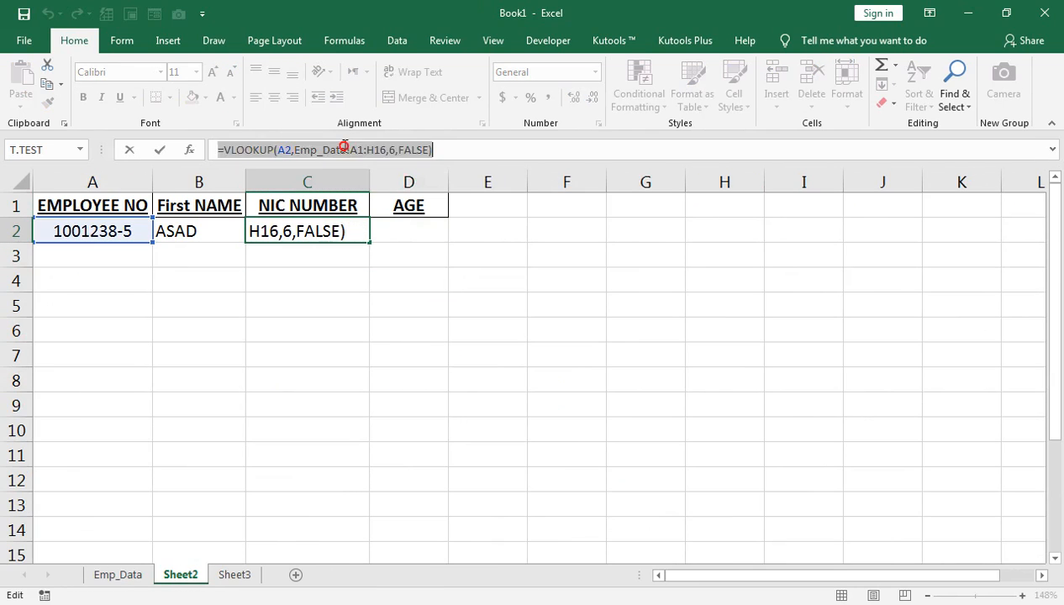
triple_click(344, 148)
key("ctrl+c")
key("Tab")
key("ctrl+v")
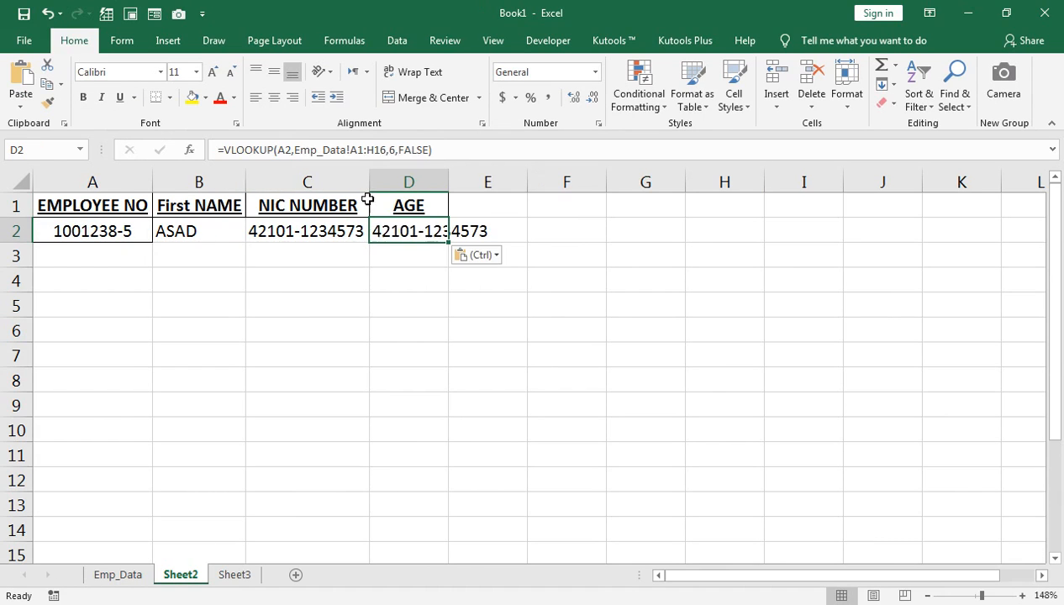
Set the column index in the D2 VLOOKUP formula to 5 and review the lookup row from A2 to D2.
double_click(418, 232)
left_click(395, 149)
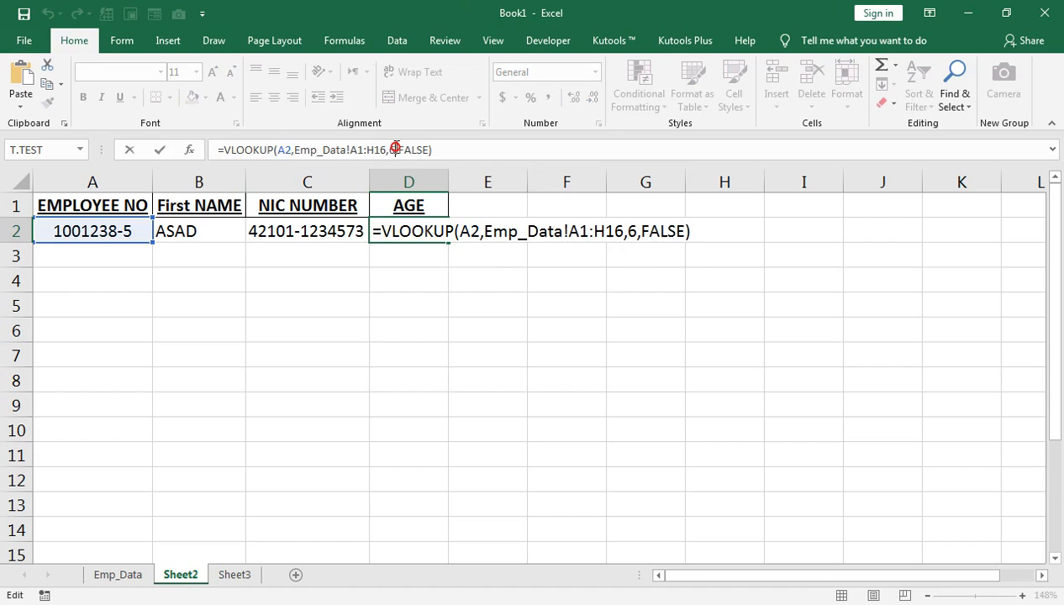
left_click_drag(392, 149, 389, 149)
type("7")
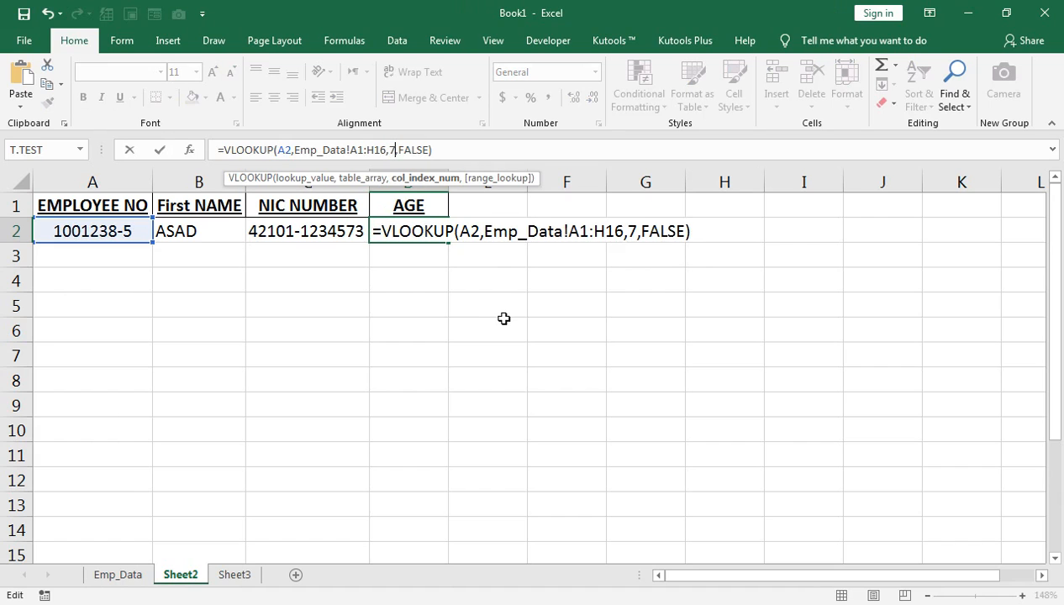
key("BackSpace")
type("5")
key("Return")
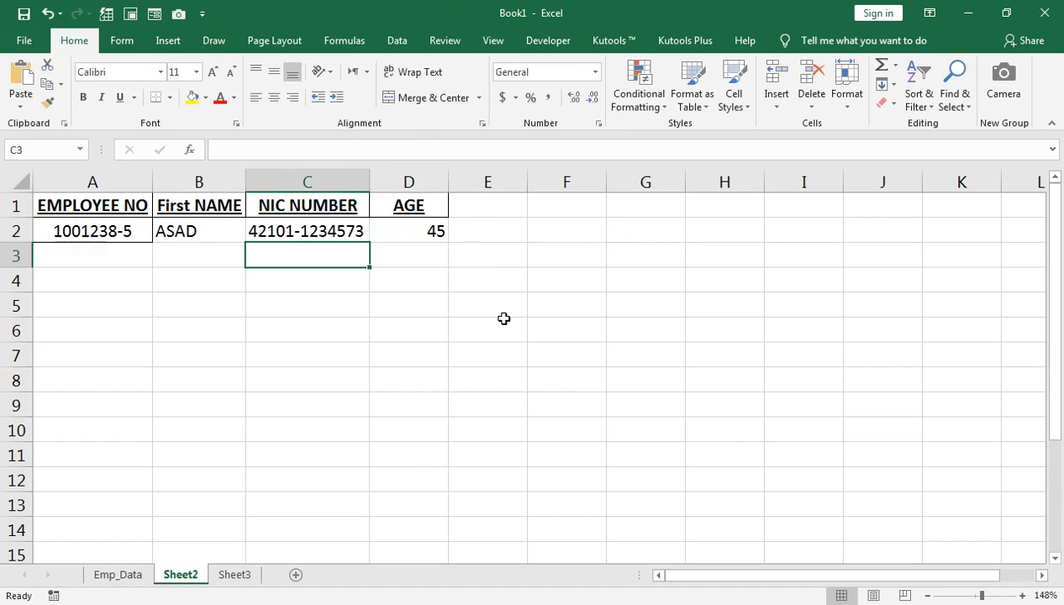
left_click(420, 231)
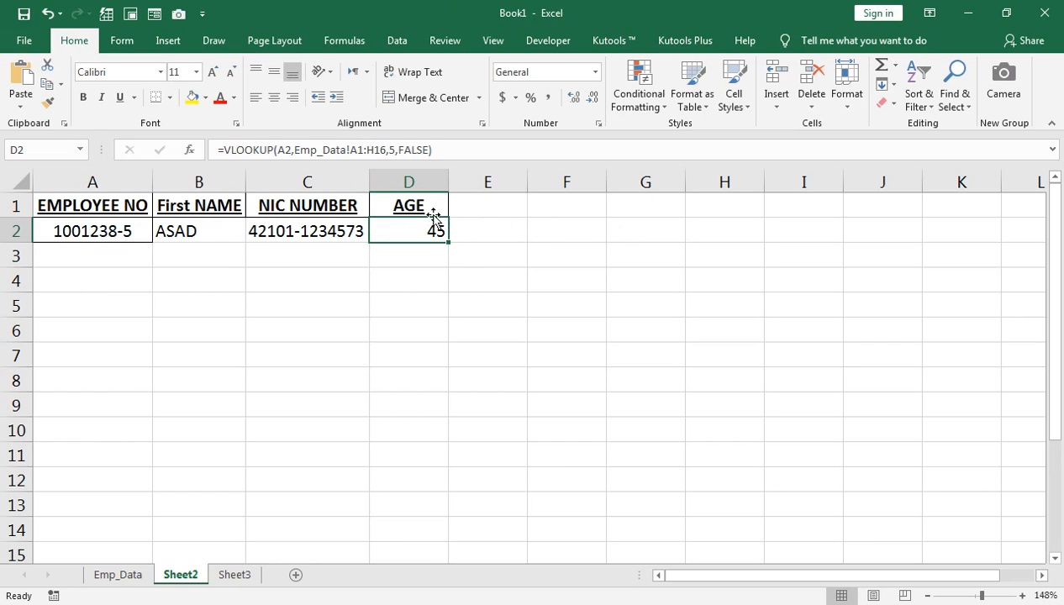
left_click_drag(404, 221, 211, 235)
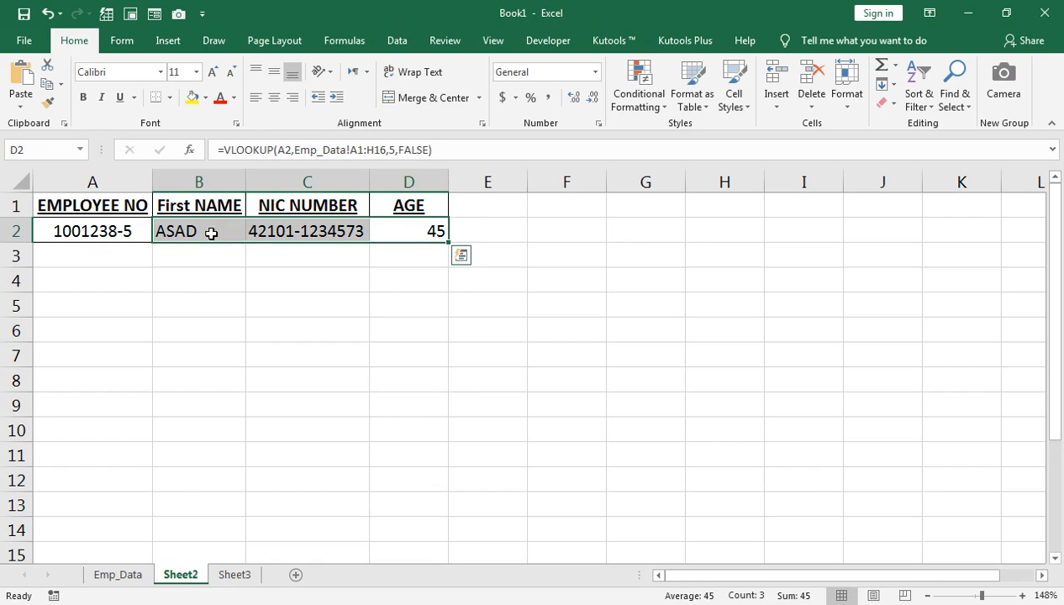
left_click(66, 230)
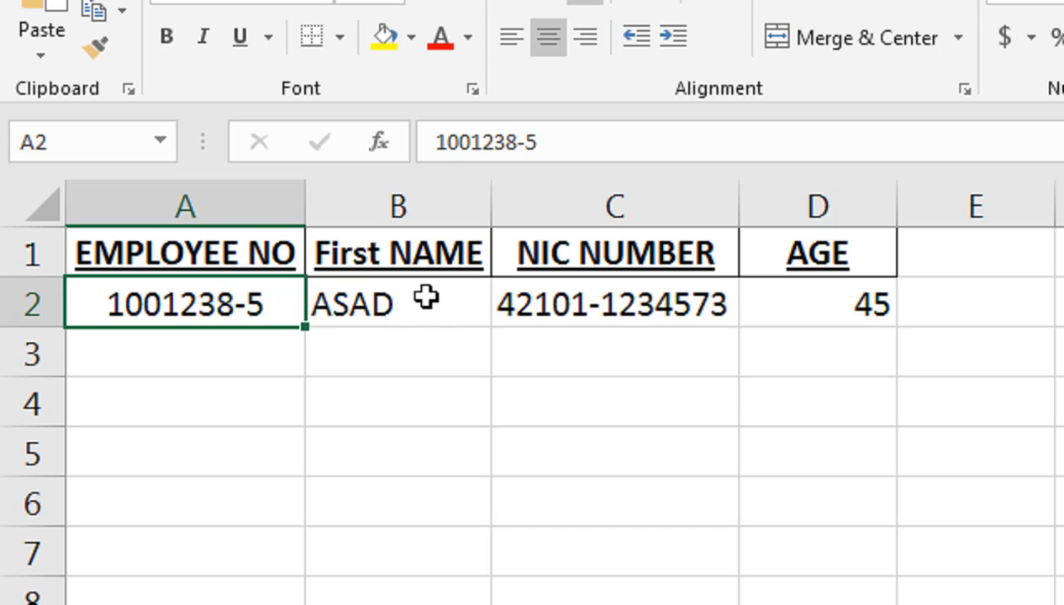
Clear the contents of A2:D2 and the headers in C1:D1 on Sheet2, leaving cell B2 selected.
left_click_drag(834, 320, 222, 313)
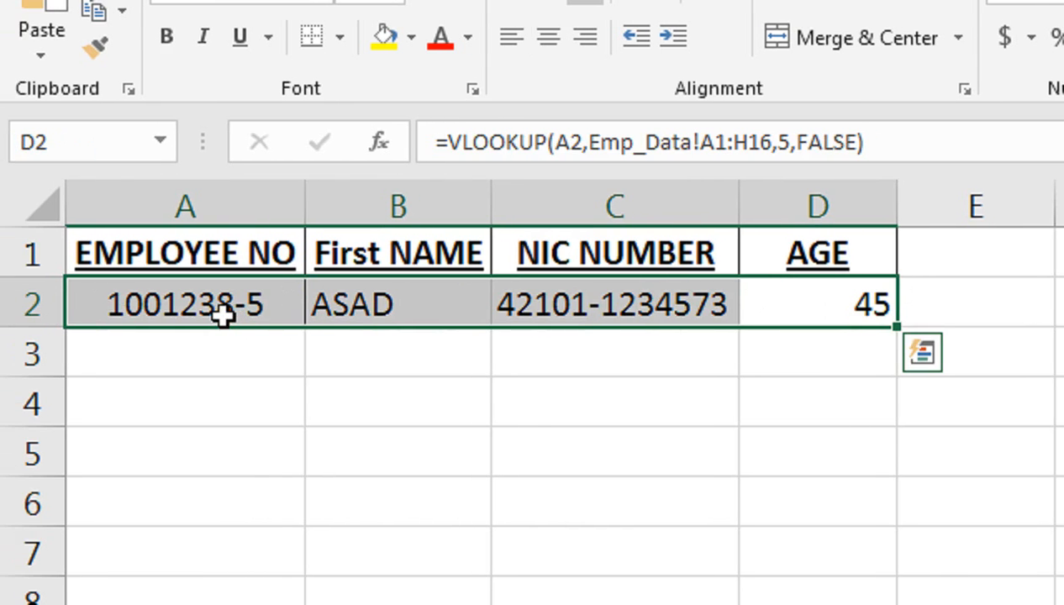
key("Delete")
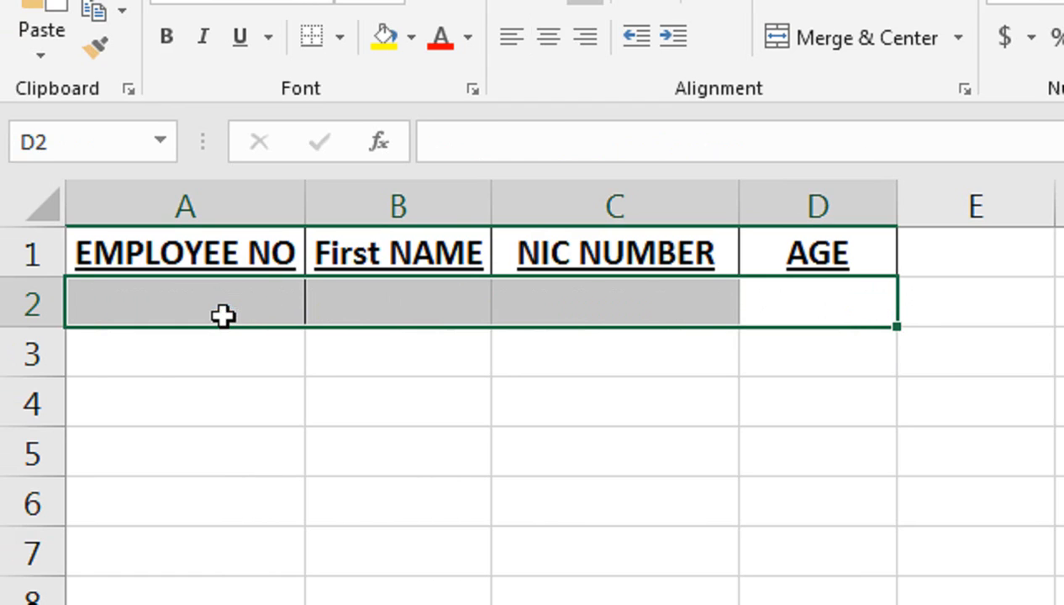
left_click_drag(504, 252, 768, 239)
key("Delete")
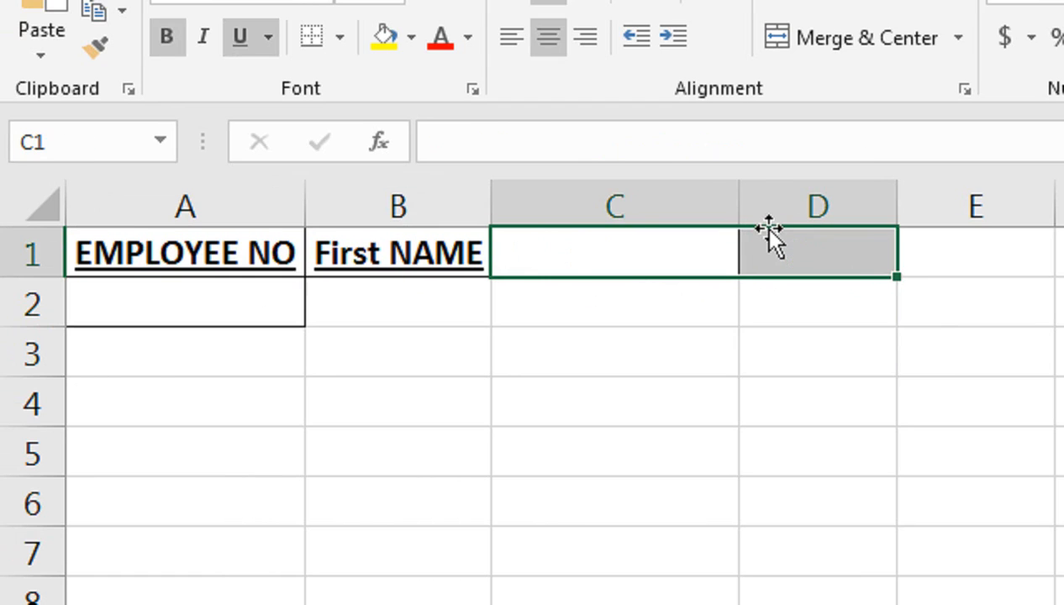
left_click(350, 288)
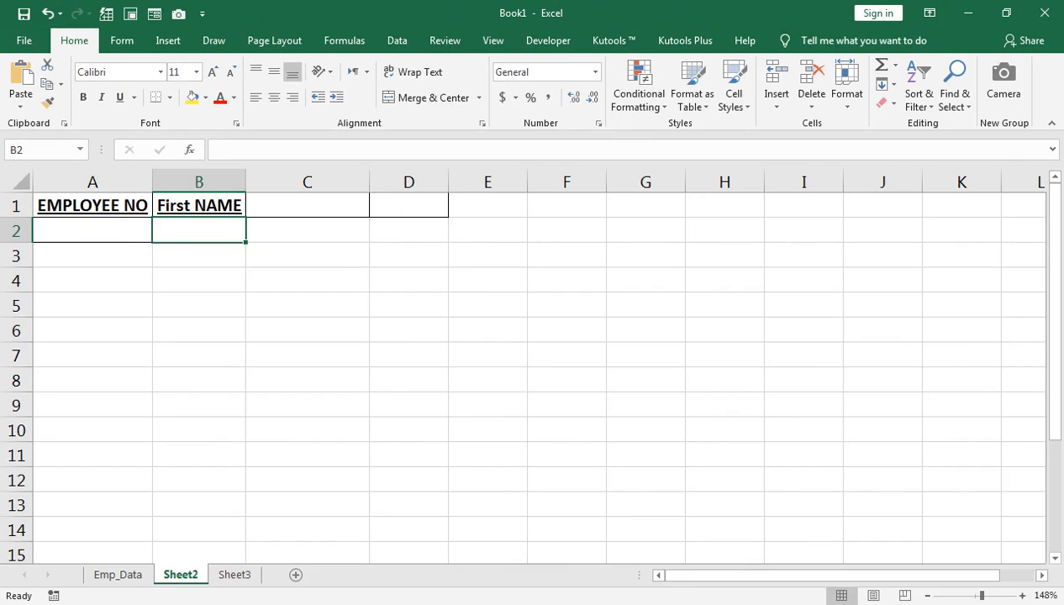
Name the whole employee table A1:H16 on the Emp_Data sheet Database.
left_click(133, 574)
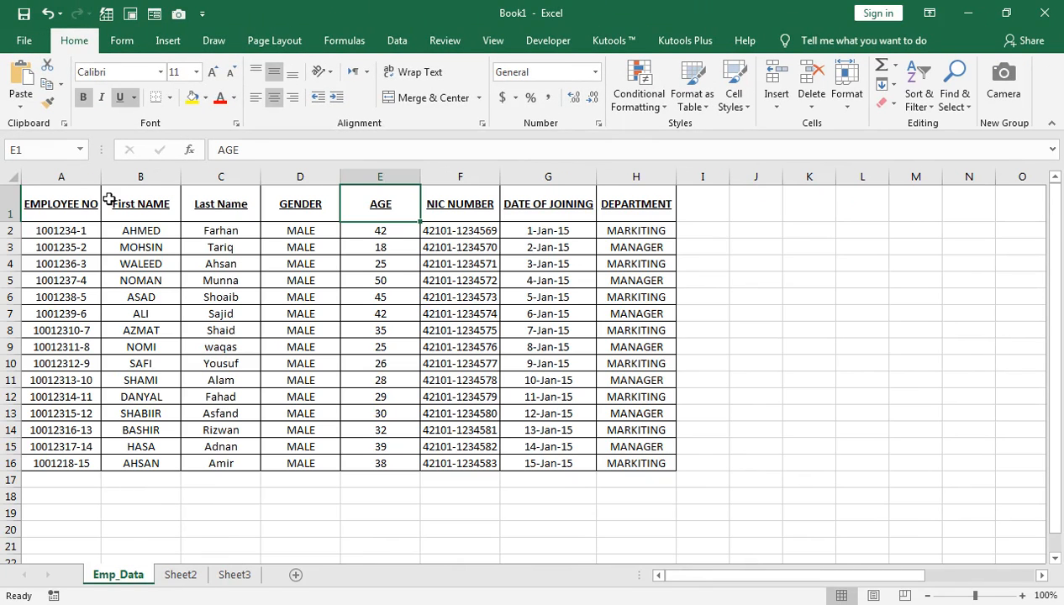
left_click(179, 575)
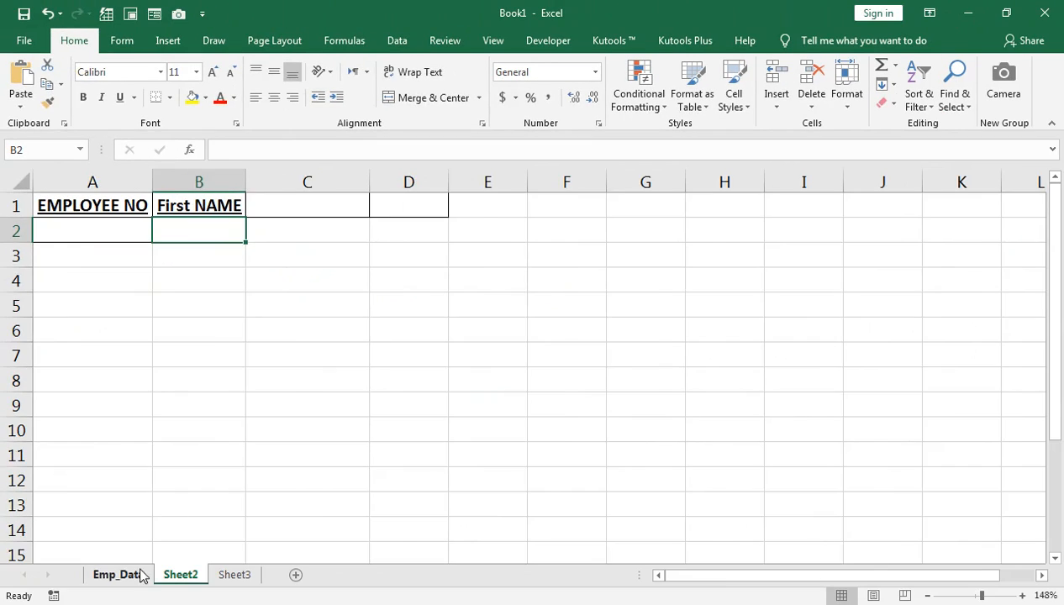
left_click(141, 573)
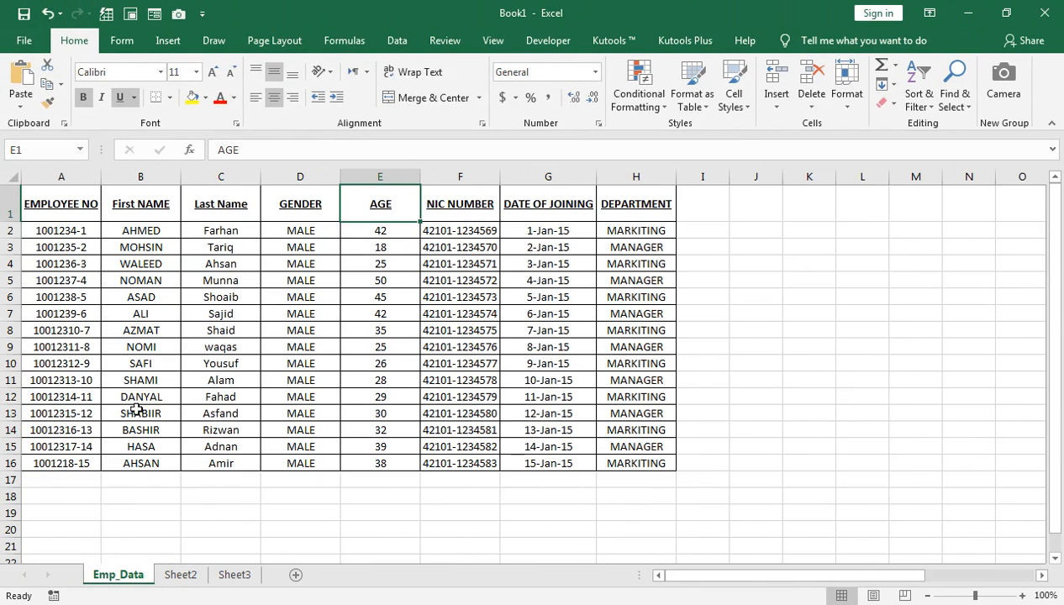
left_click_drag(60, 203, 664, 465)
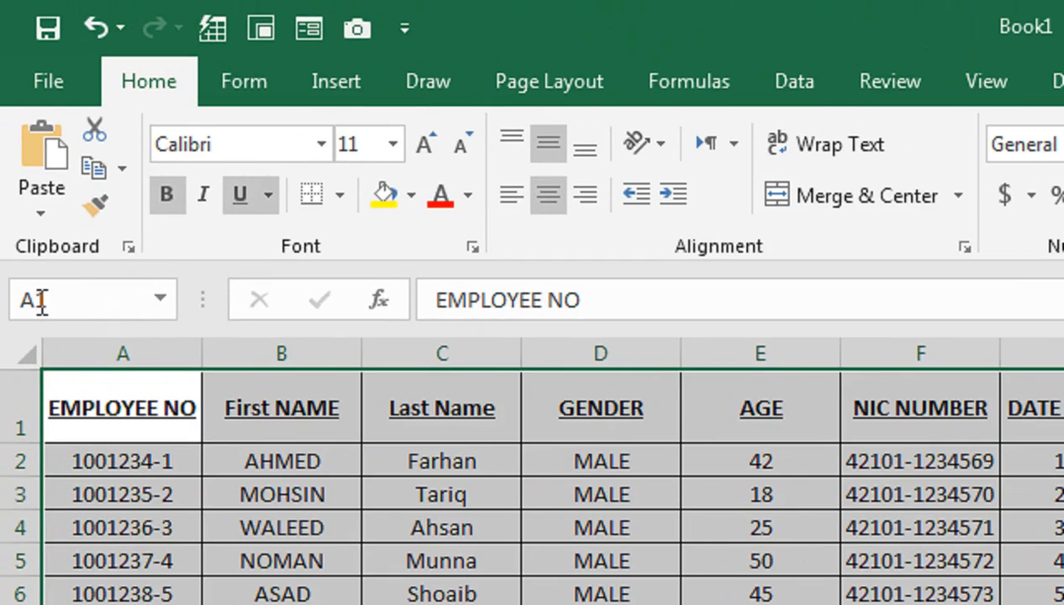
left_click(49, 301)
type("E")
key("BackSpace")
type("Data")
type("bsae")
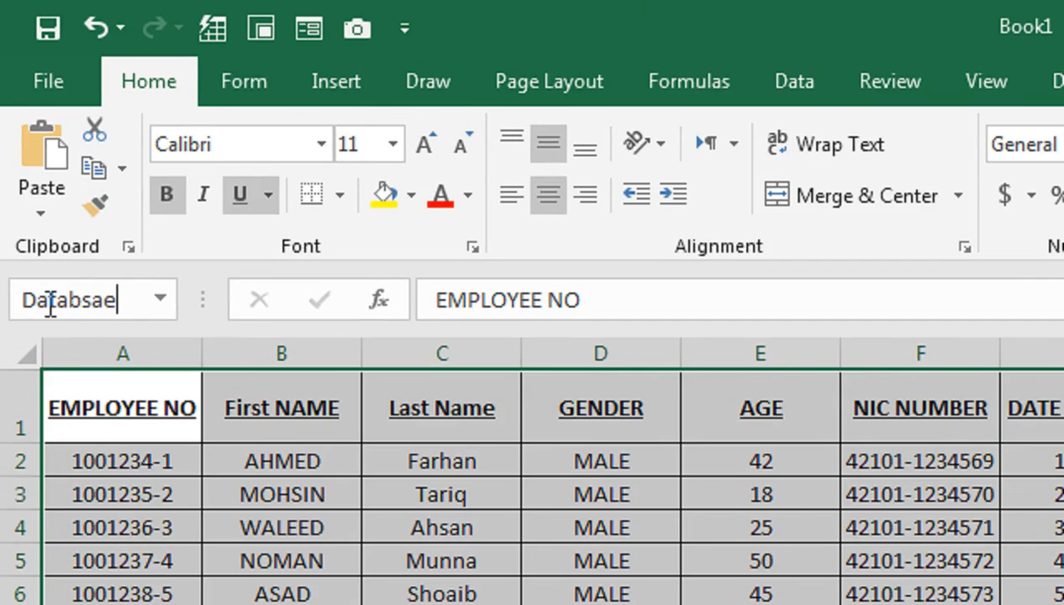
key("BackSpace")
key("BackSpace")
type("ase")
key("Return")
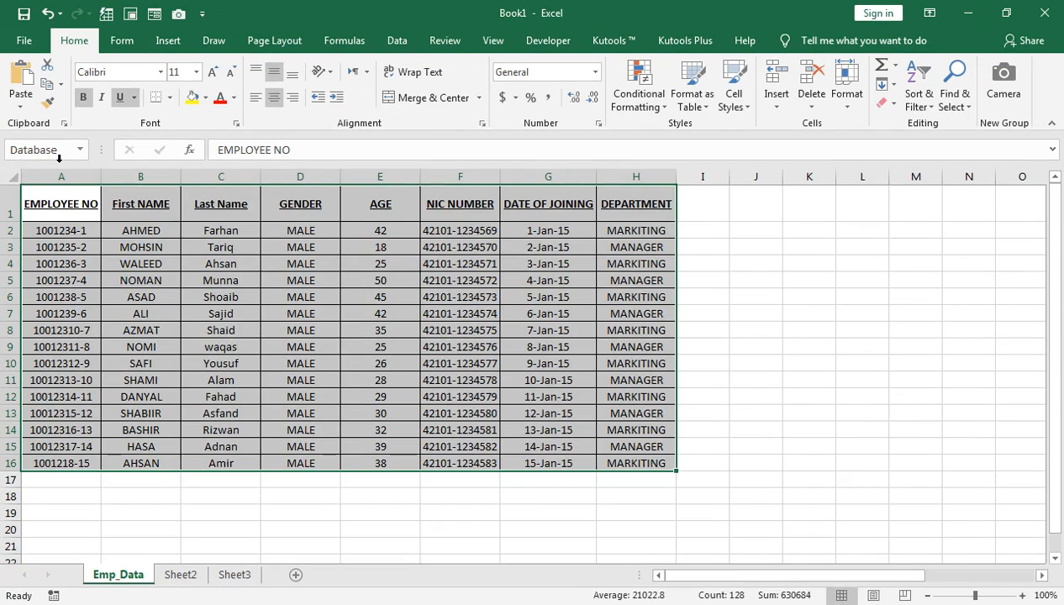
Name the header row A1:H1 on the Emp_Data sheet Header.
left_click_drag(87, 207, 622, 183)
left_click(49, 146)
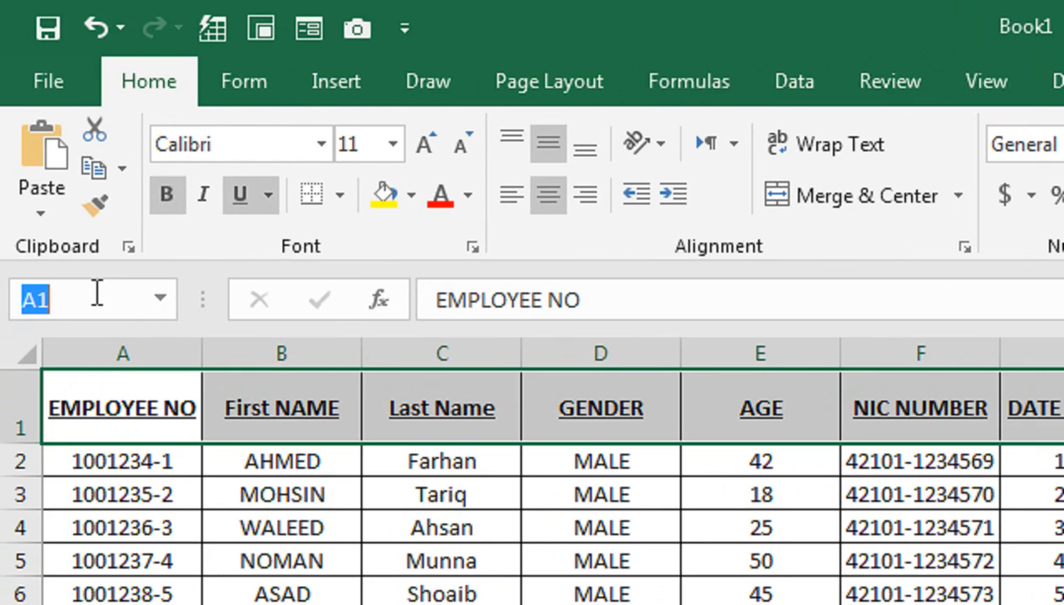
type("Header")
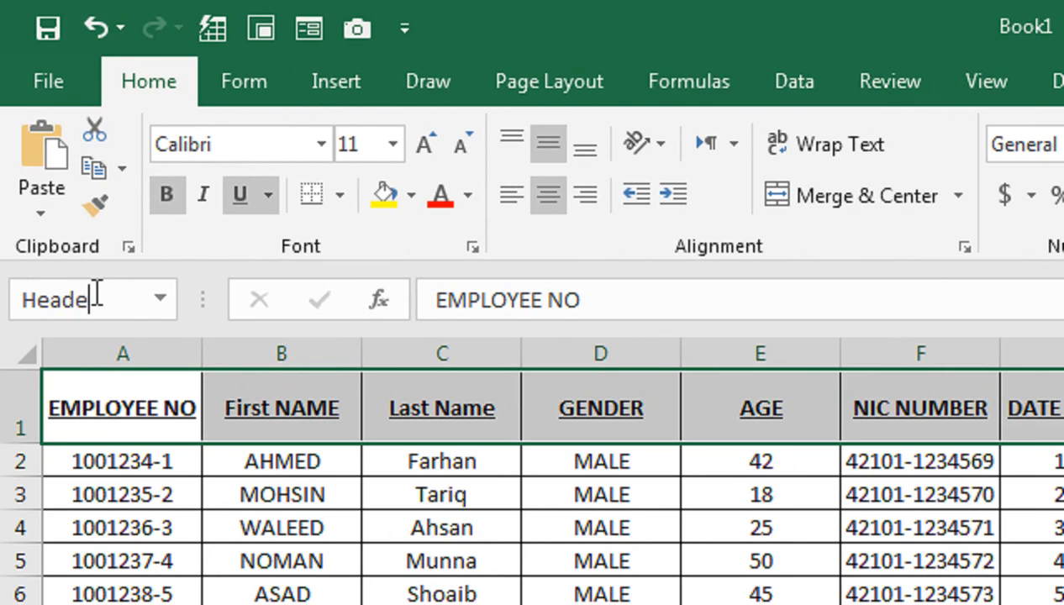
key("Return")
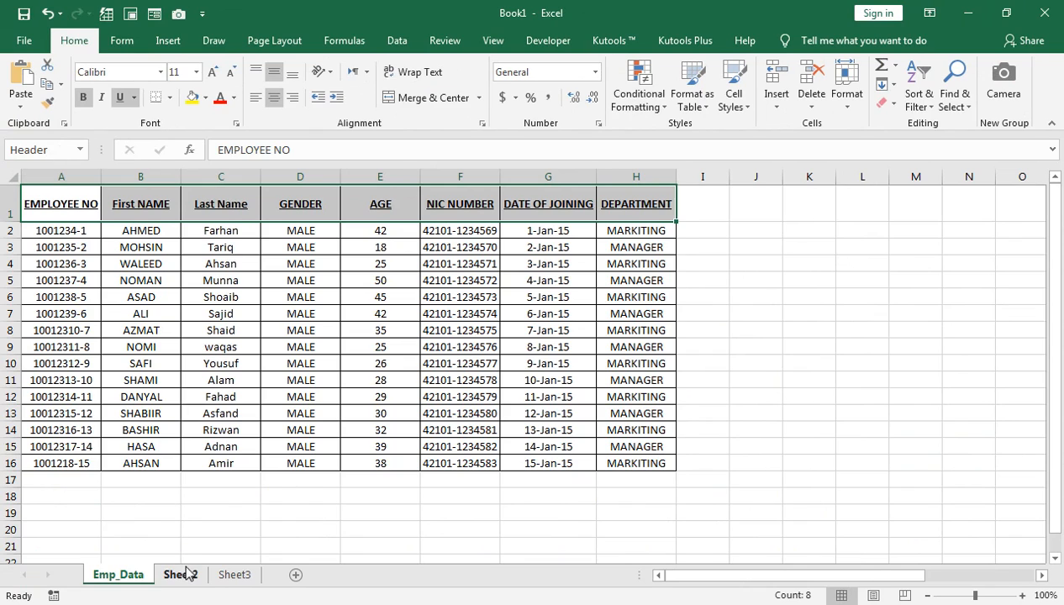
Start a VLOOKUP formula in cell B2 on Sheet2 with $A2 as lookup value and the named range Database as table array.
left_click(180, 575)
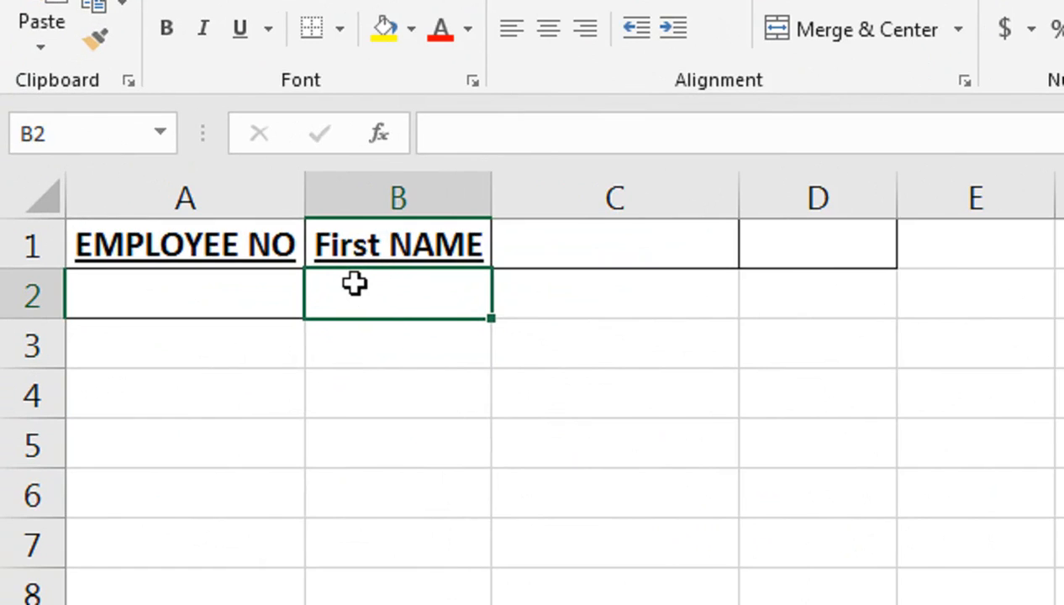
type("=vl")
key("Tab")
key("Left")
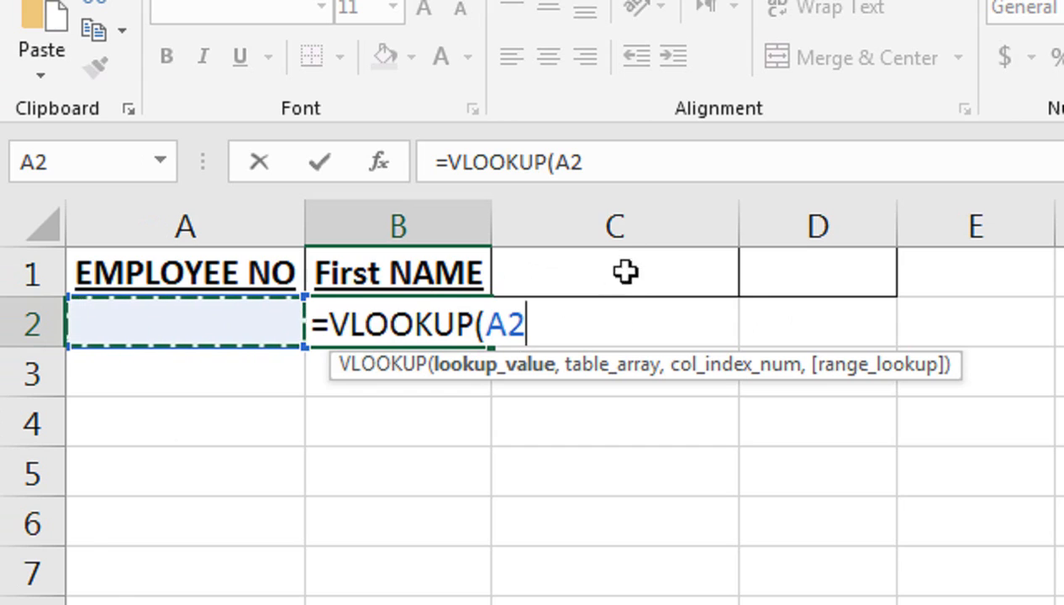
left_click(485, 326)
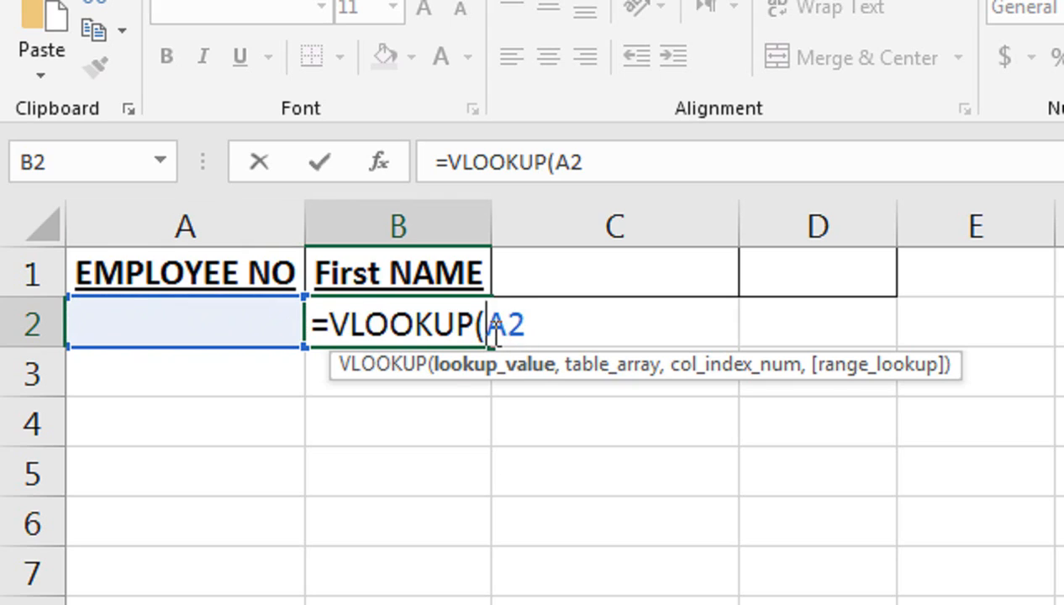
type("$")
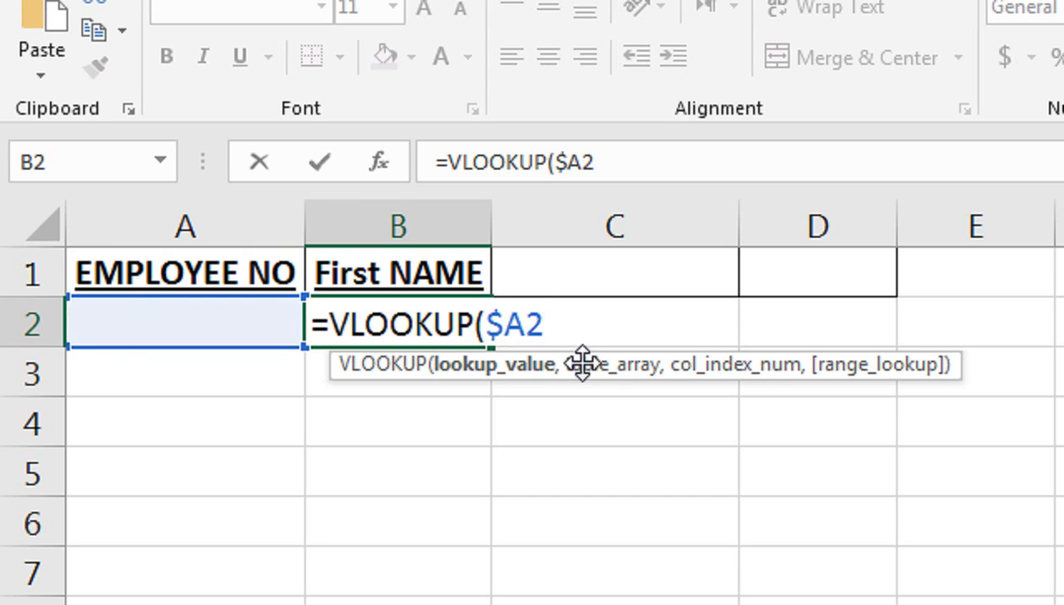
type(",")
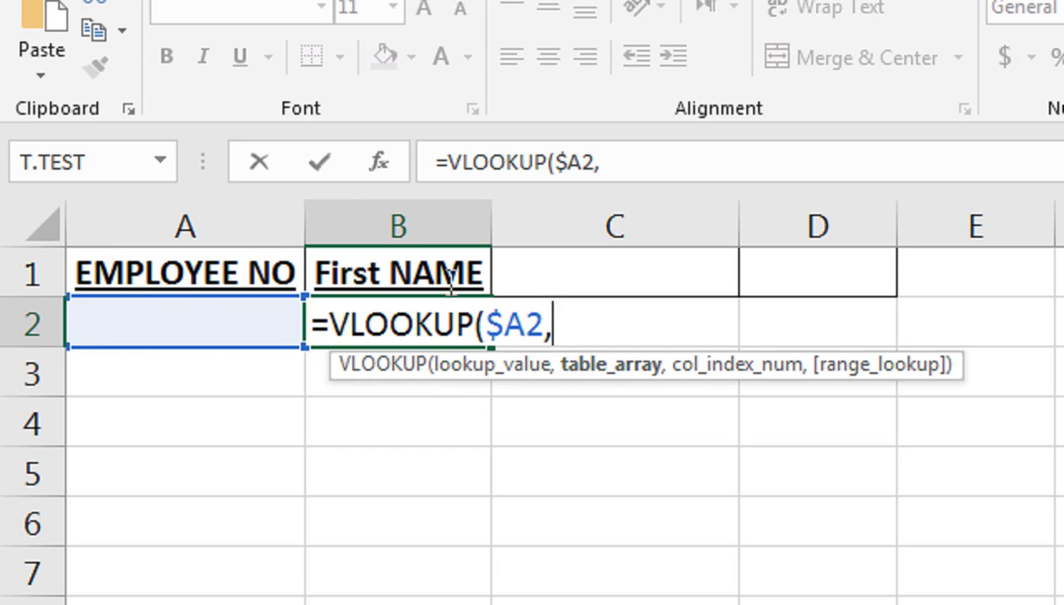
type("data")
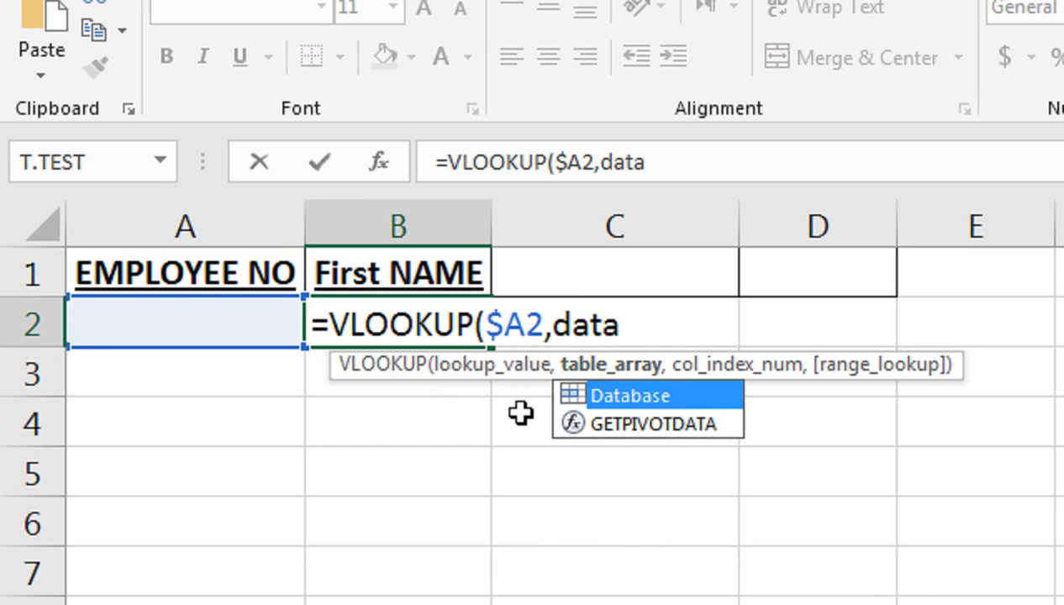
key("Tab")
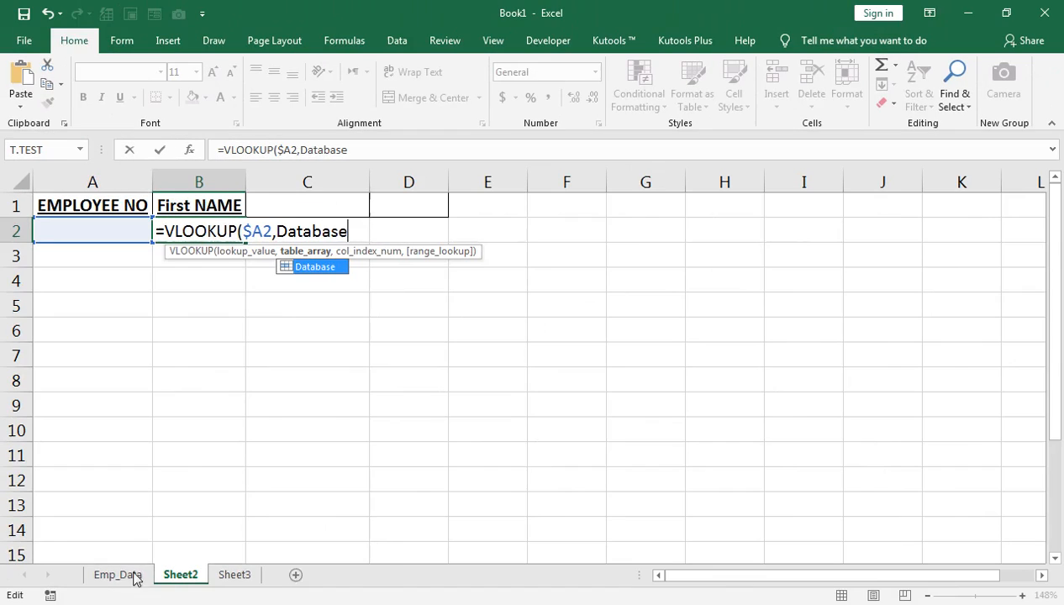
left_click(131, 576)
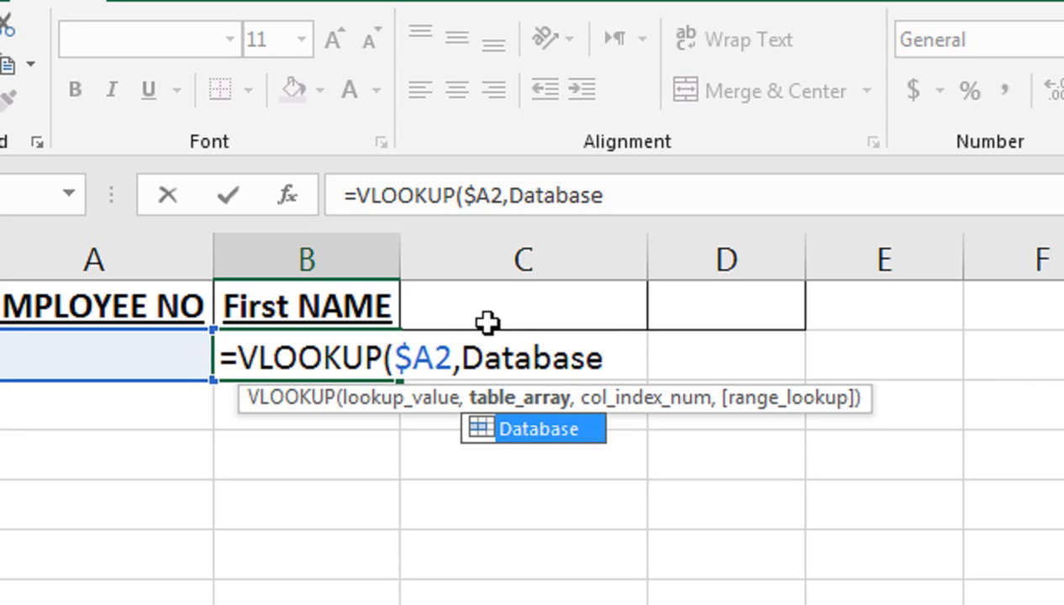
Nest a MATCH function as the VLOOKUP column index, using B$1 with a locked row as its lookup value.
type(",")
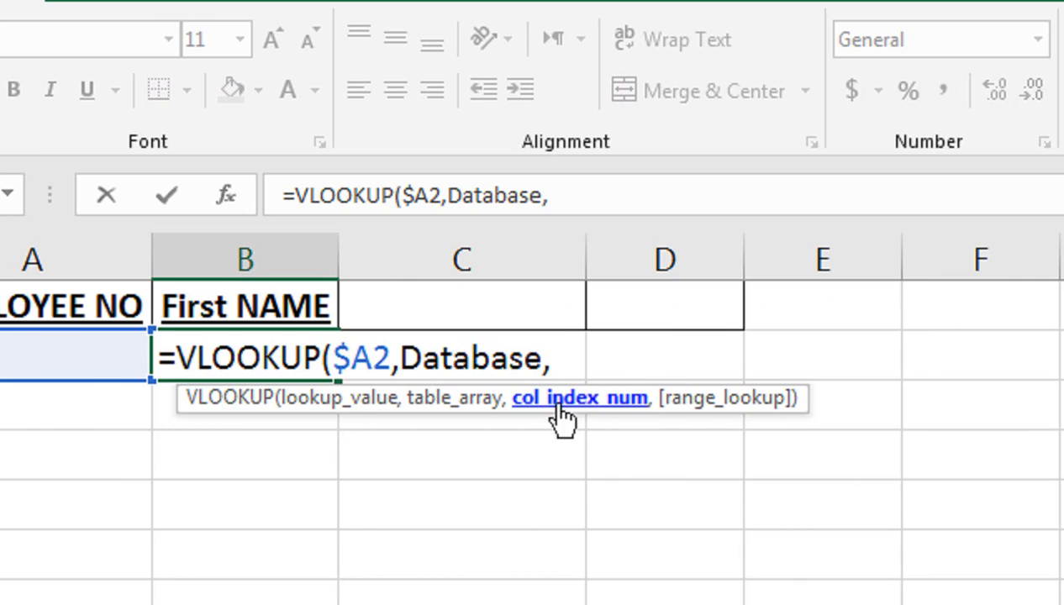
type("matc")
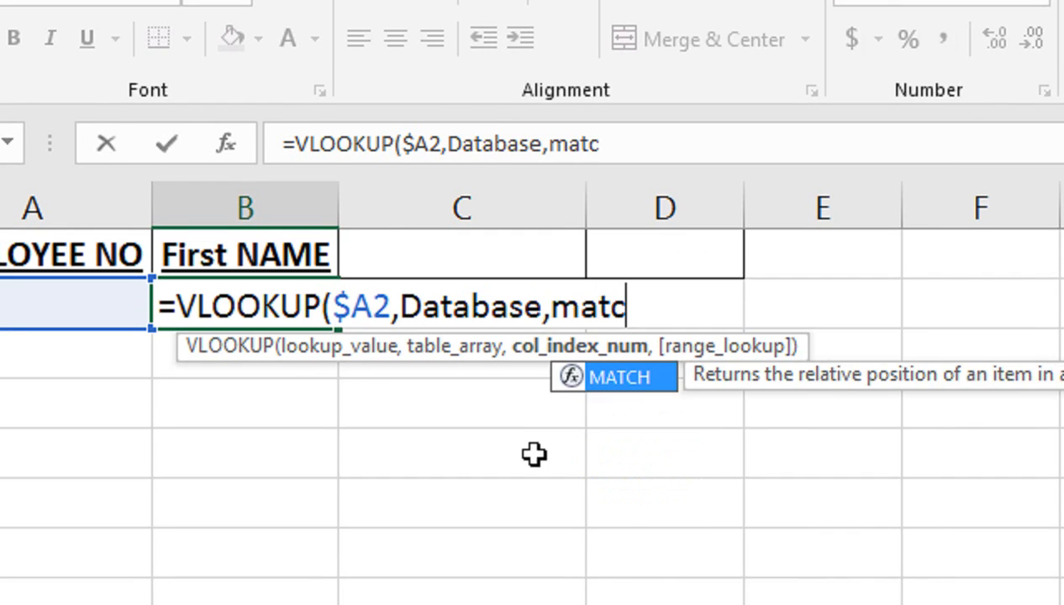
key("Tab")
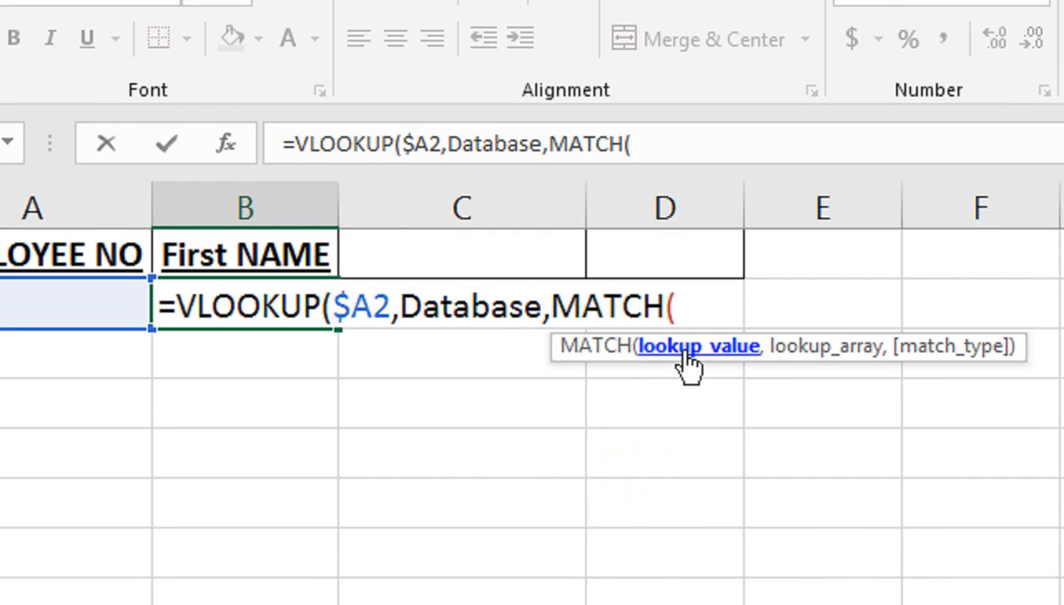
left_click(263, 250)
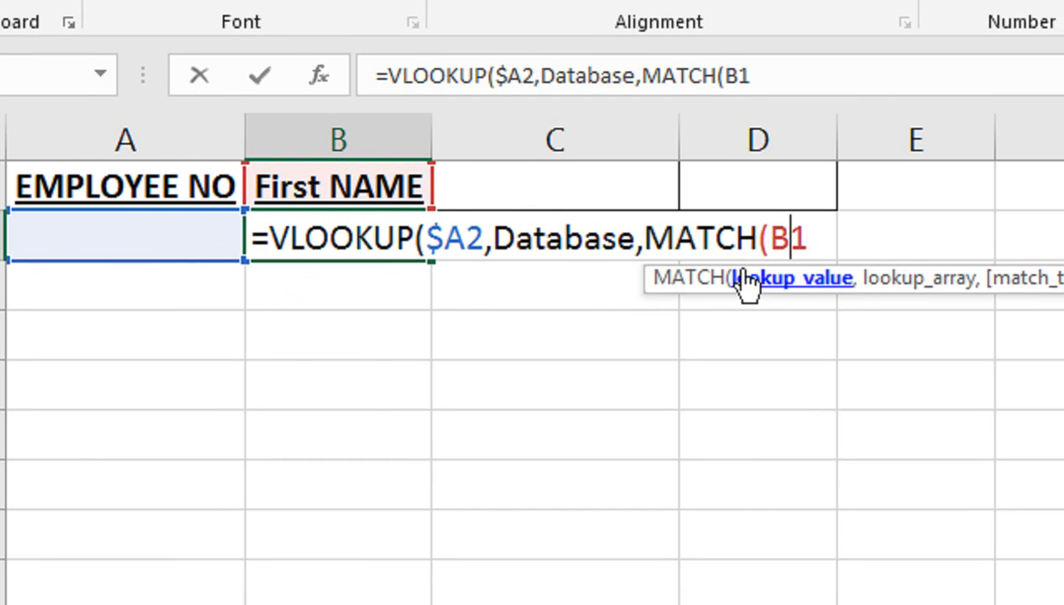
key("F4")
key("F4")
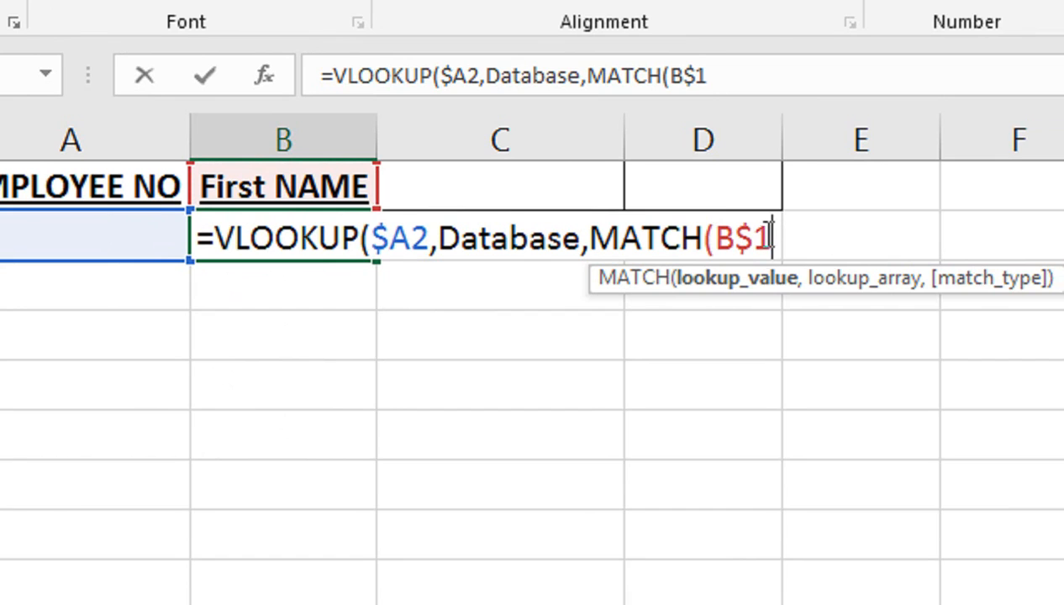
Complete the MATCH function with the named range Header as lookup array and 0 for exact match.
type(",")
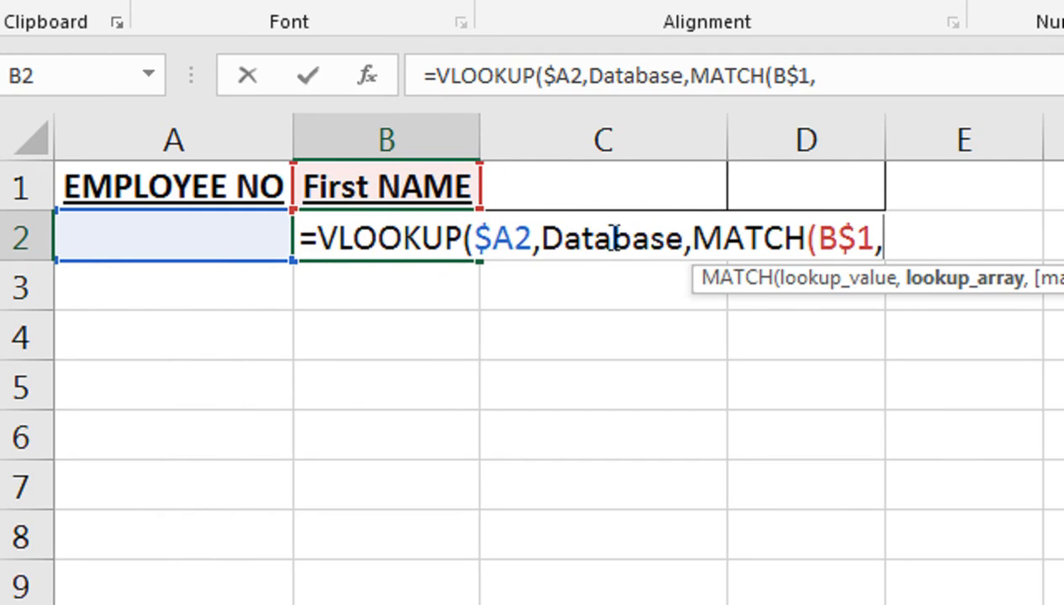
type("he")
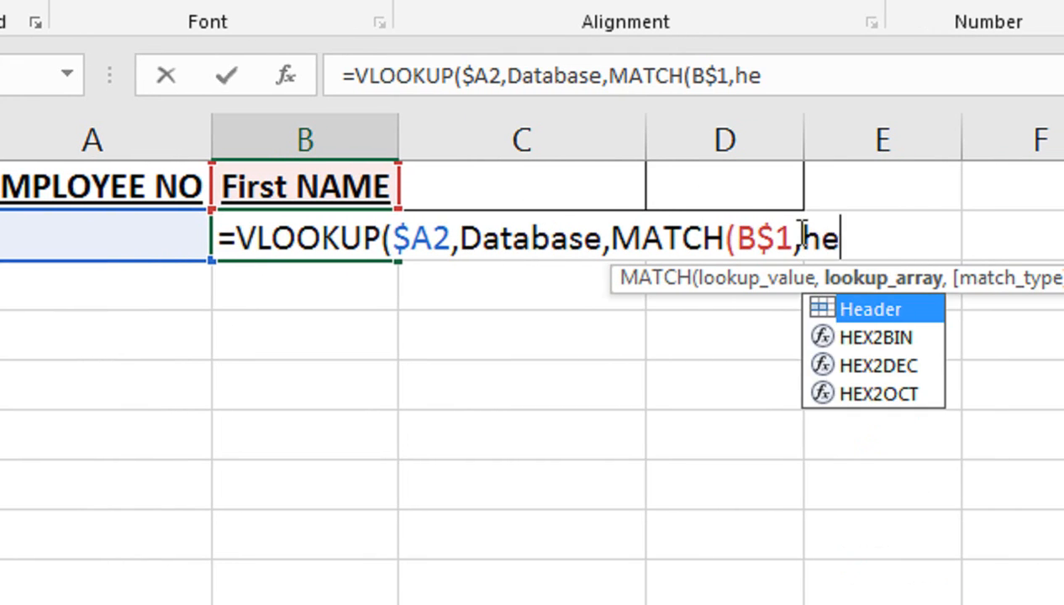
type("ader")
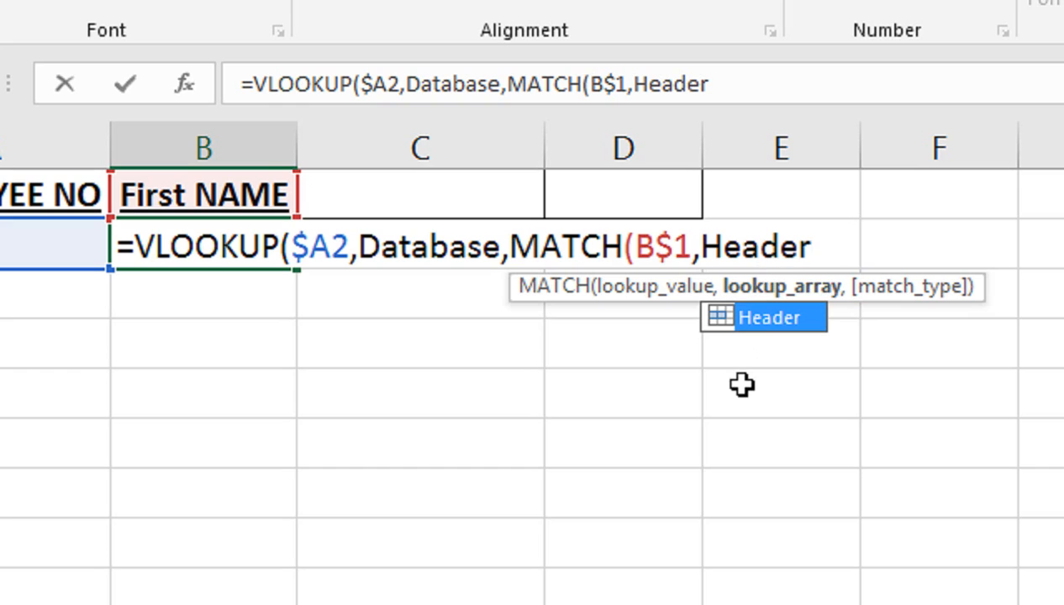
type(",")
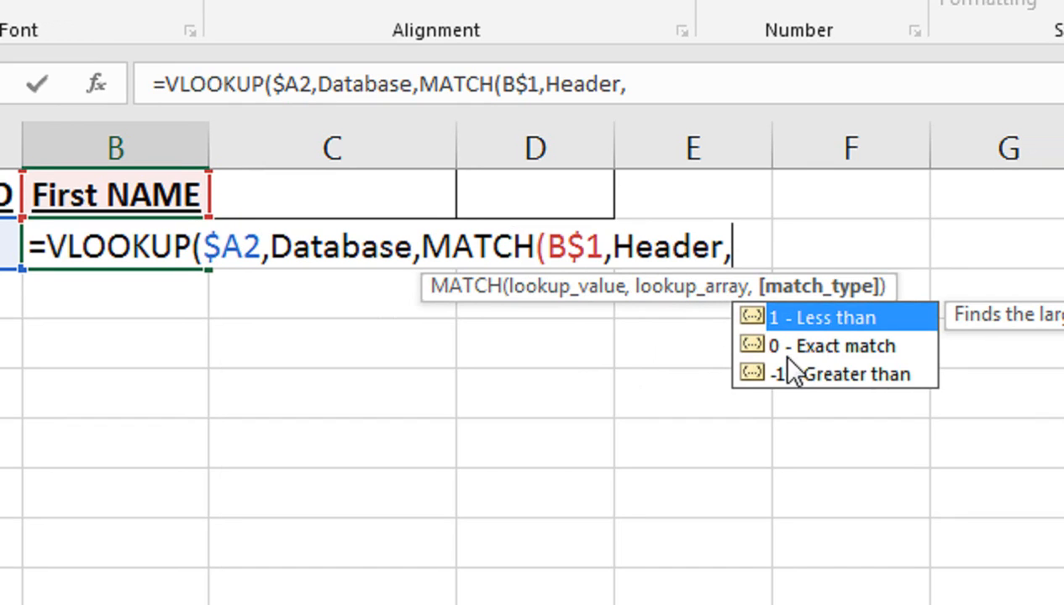
key("Down")
key("Tab")
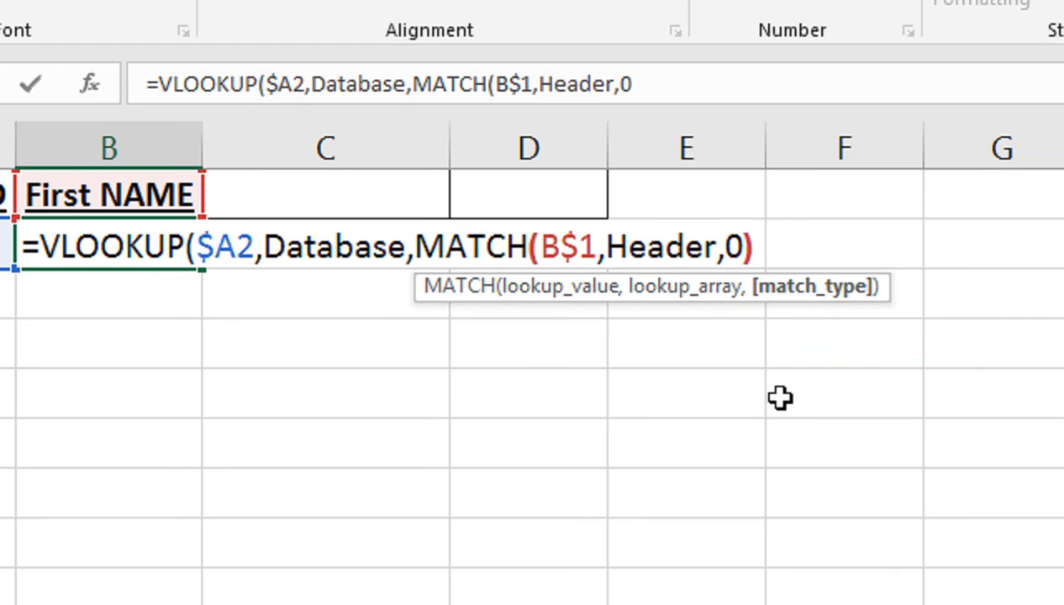
type(")")
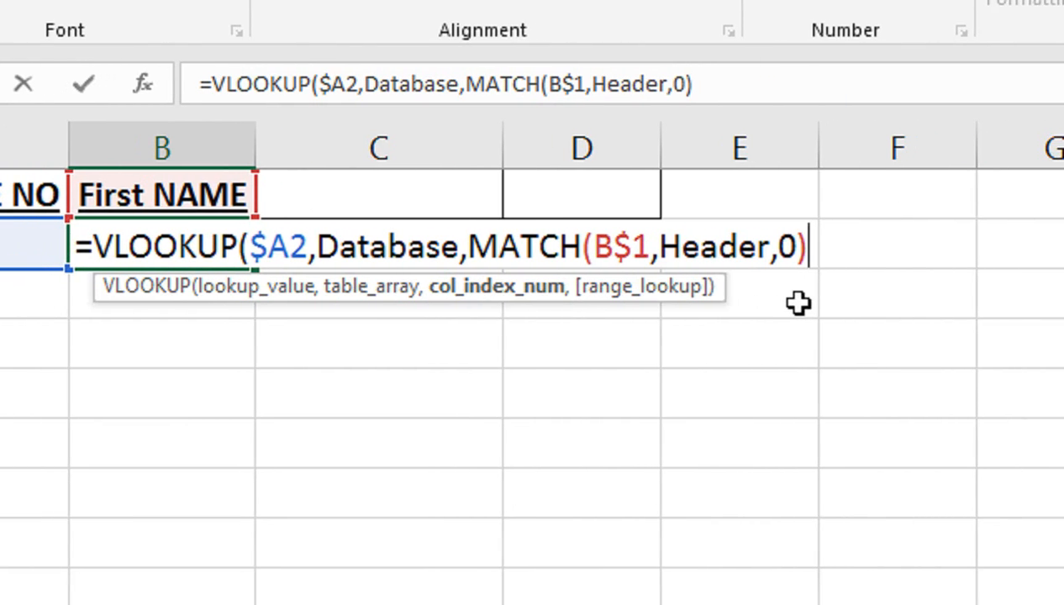
Set the VLOOKUP range lookup to FALSE for an exact match and enter the finished formula in B2.
type(",")
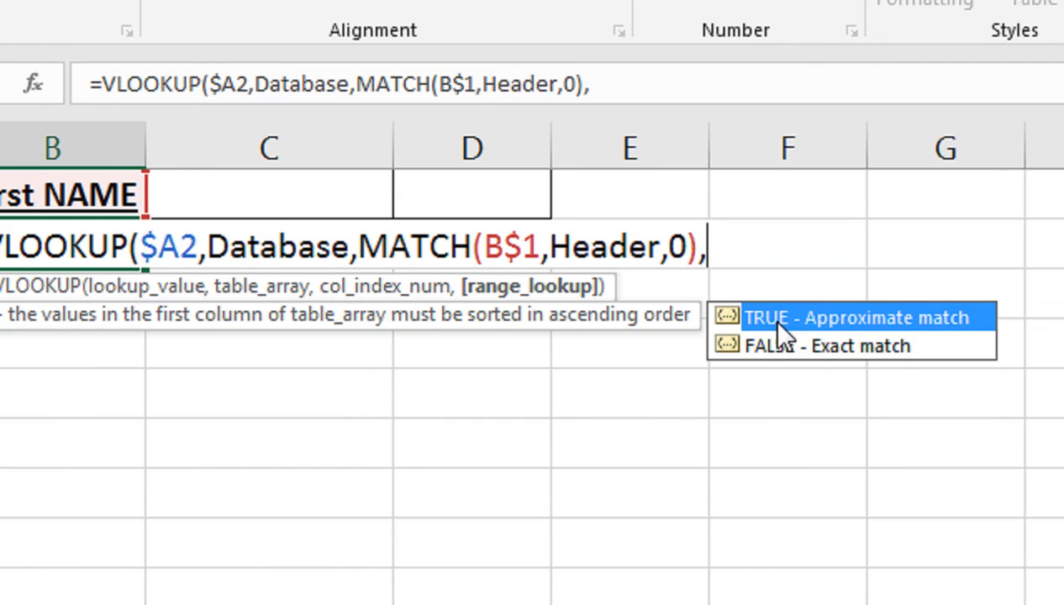
key("Down")
key("Tab")
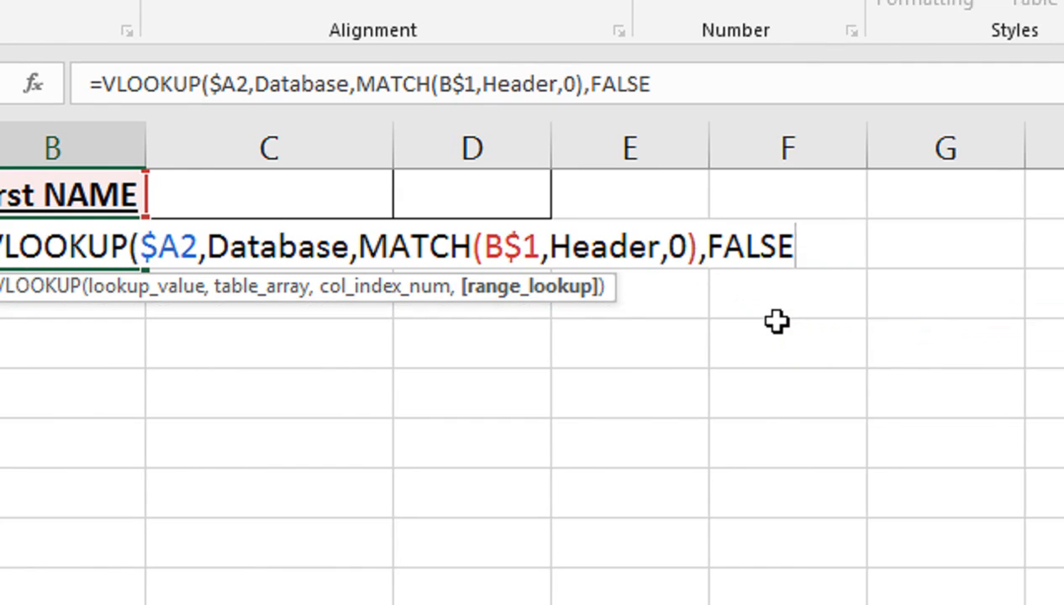
type(")")
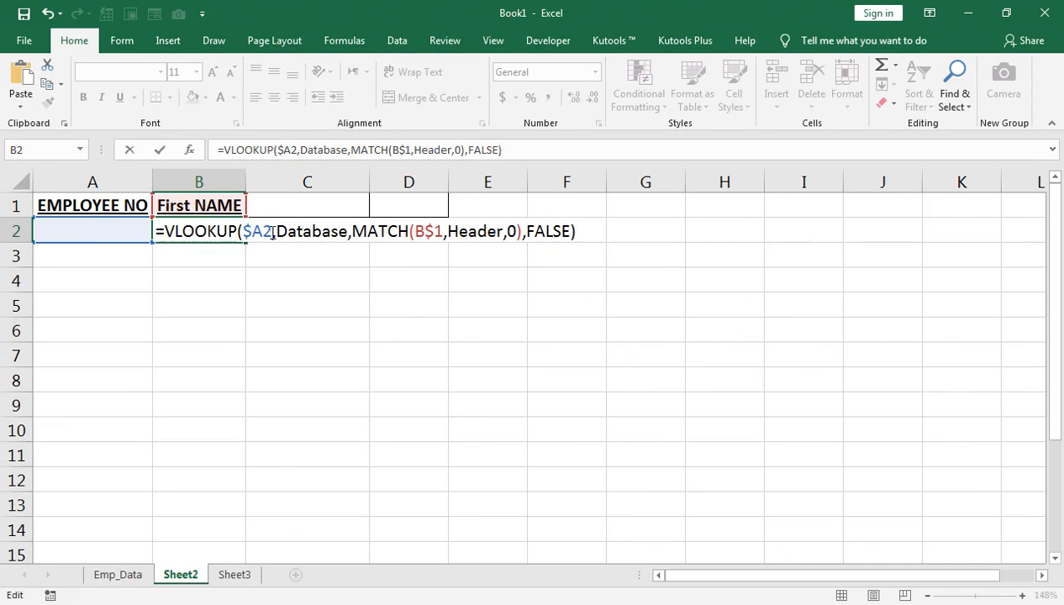
key("Return")
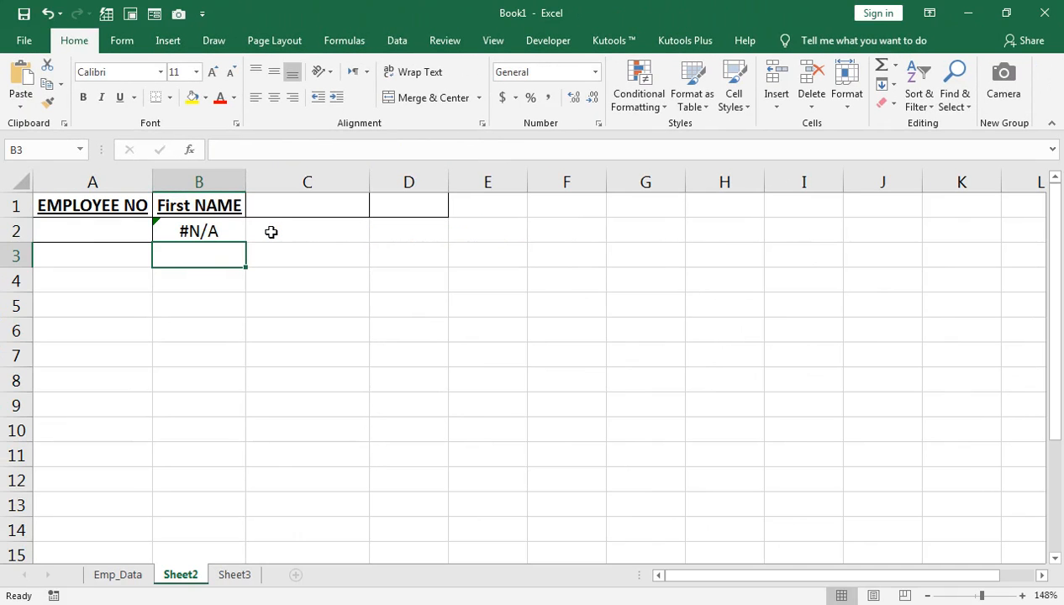
Copy the employee number from Emp_Data cell A2 into Sheet2 cell A2 and compare the B2 lookup with the source table.
left_click(94, 236)
left_click(122, 575)
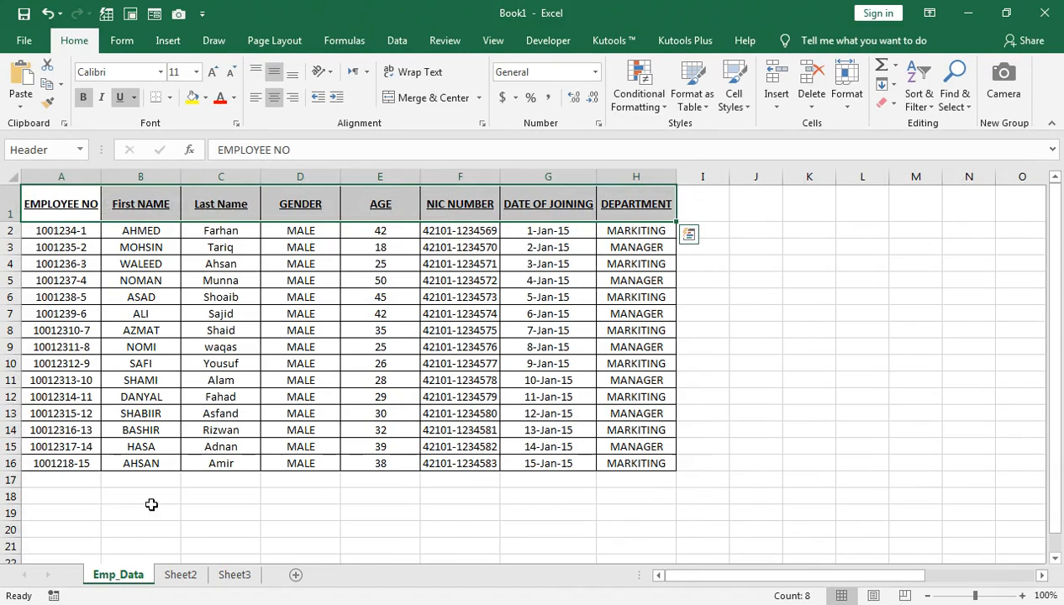
left_click(57, 236)
key("ctrl+c")
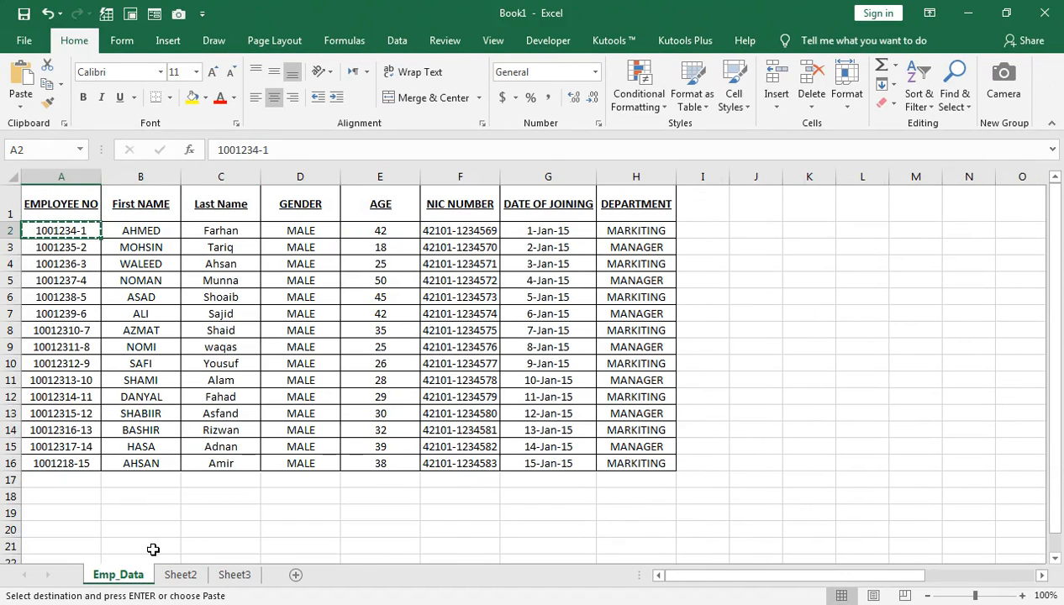
left_click(180, 575)
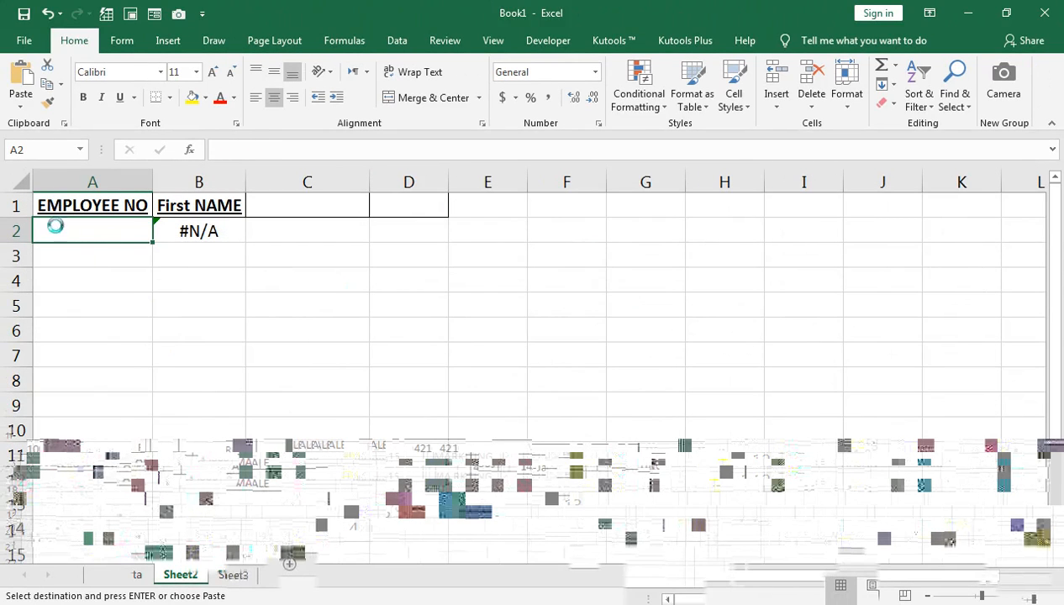
key("ctrl+v")
left_click(206, 231)
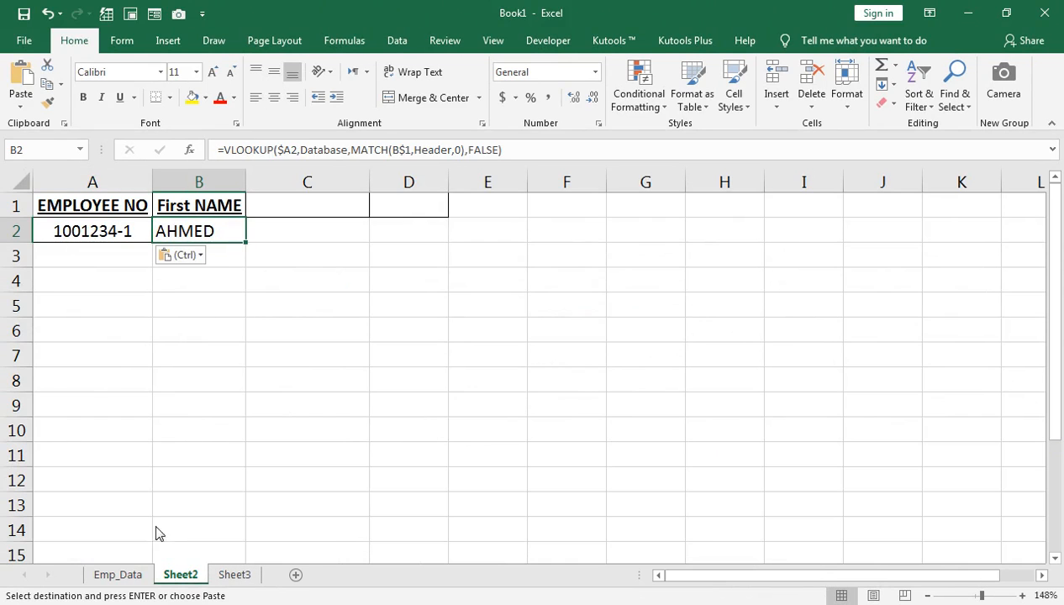
left_click(118, 574)
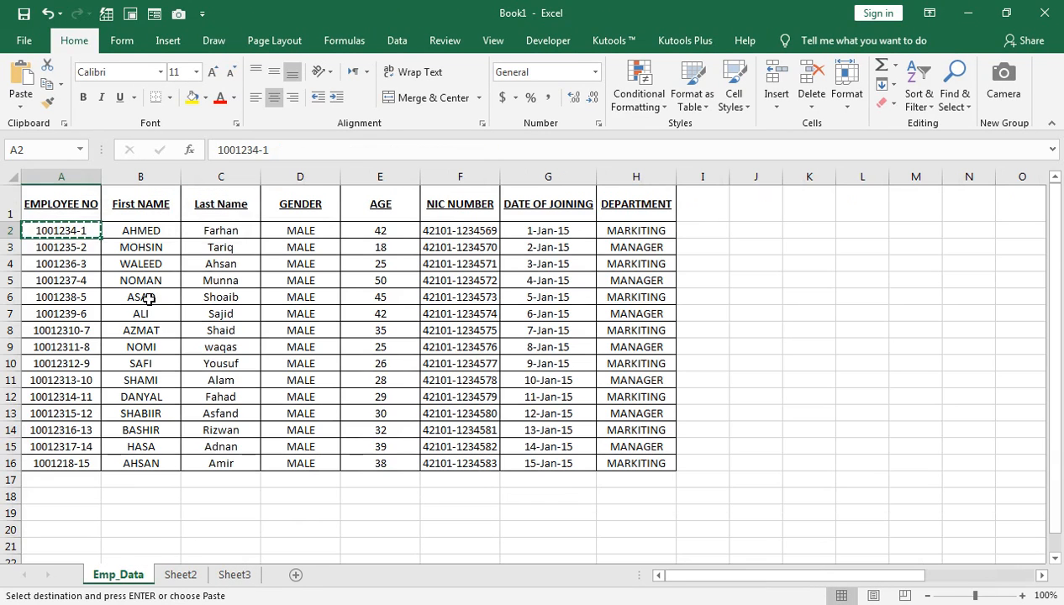
left_click(183, 574)
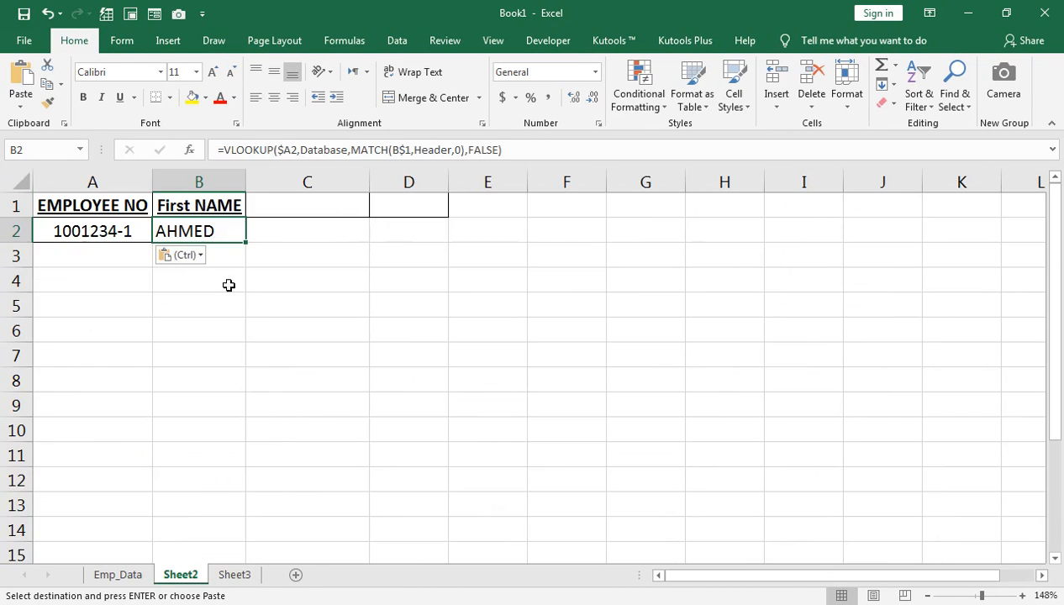
Copy the DEPARTMENT header from Emp_Data cell H1 into Sheet2 cell C1, leaving cell B2 selected.
left_click(139, 575)
left_click(608, 201)
key("ctrl+c")
left_click(187, 577)
left_click(283, 209)
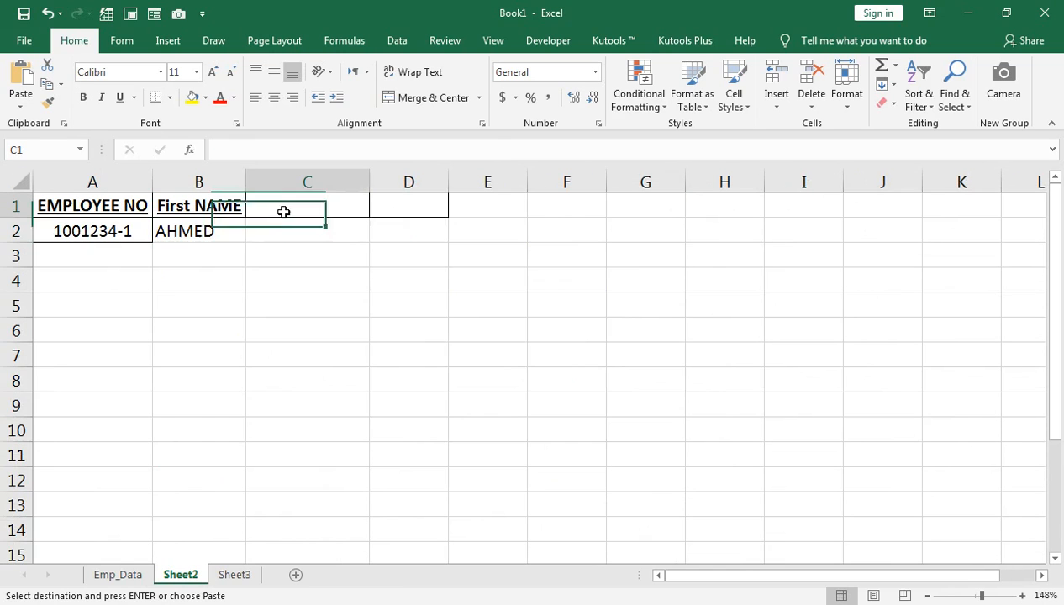
key("ctrl+v")
left_click(231, 231)
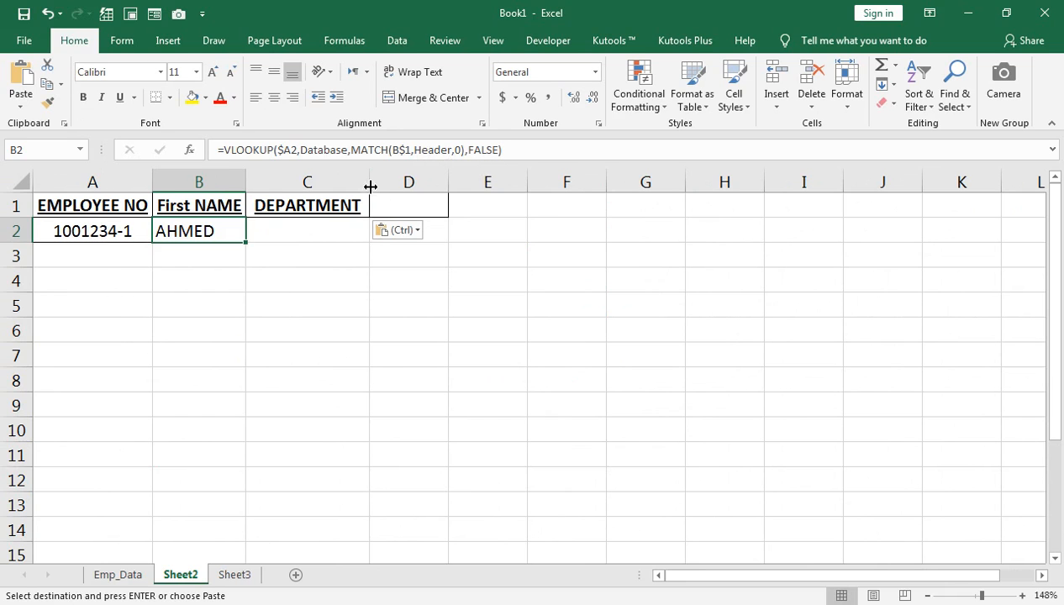
Copy the GENDER header from Emp_Data cell D1 into Sheet2 cell D1.
left_click(118, 576)
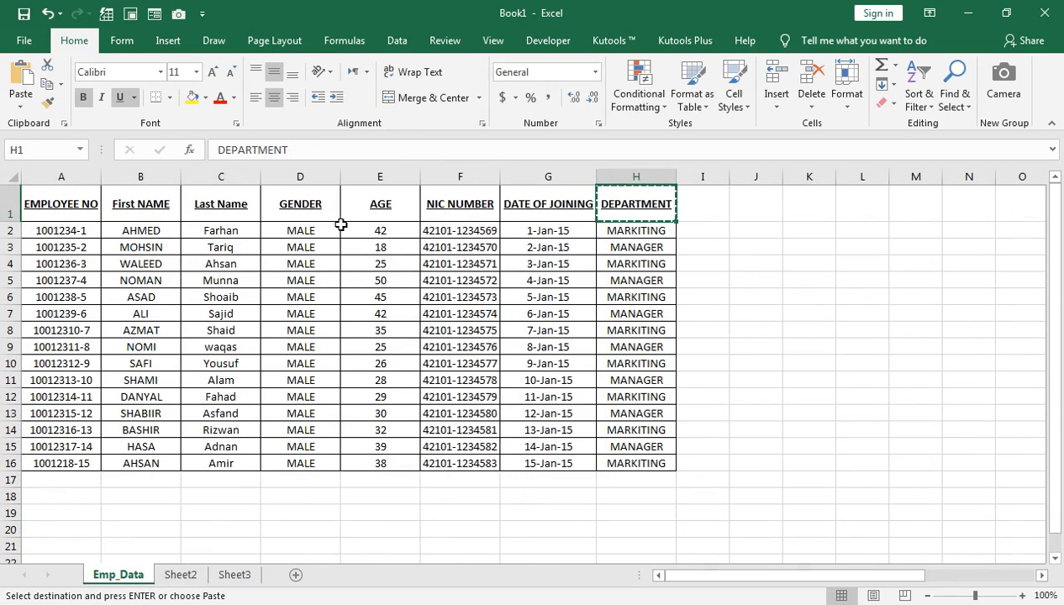
left_click(305, 203)
key("ctrl+c")
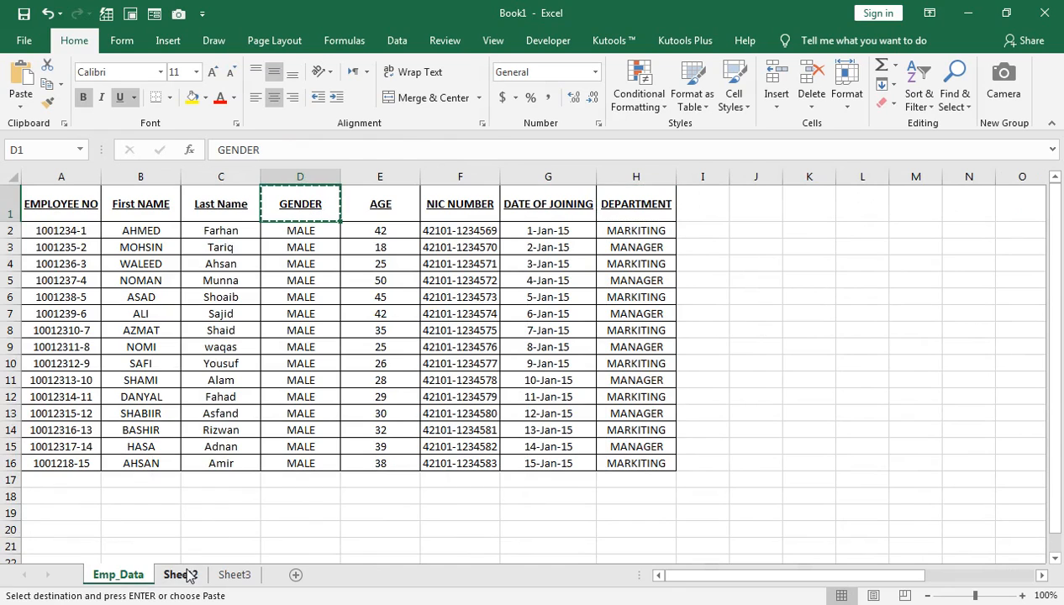
left_click(183, 575)
left_click(396, 210)
key("ctrl+v")
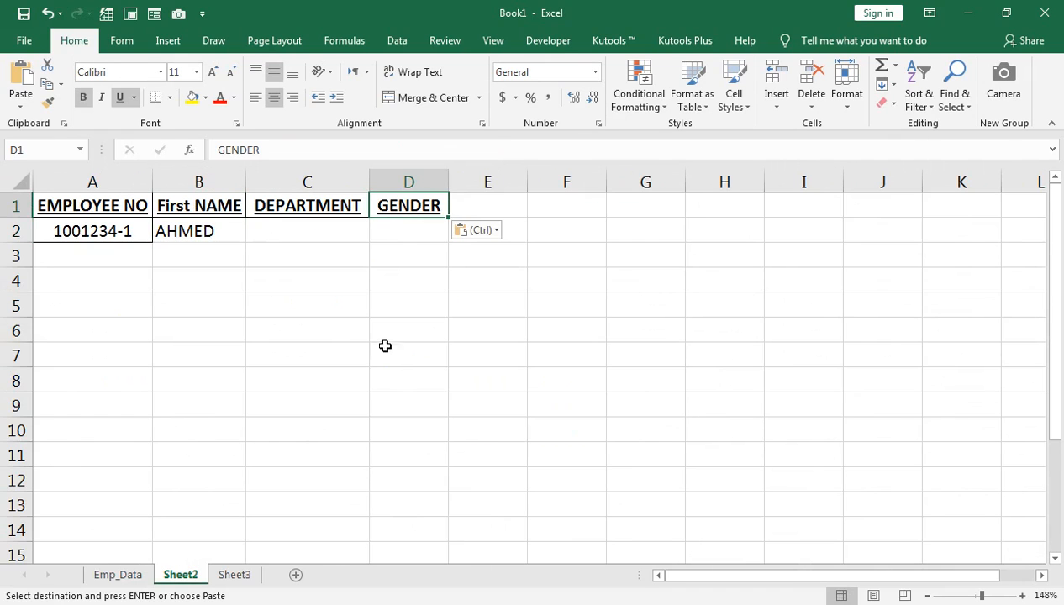
Copy the NIC NUMBER header from Emp_Data cell F1 into Sheet2 cell E1 and autofit column E.
left_click(142, 575)
left_click(487, 204)
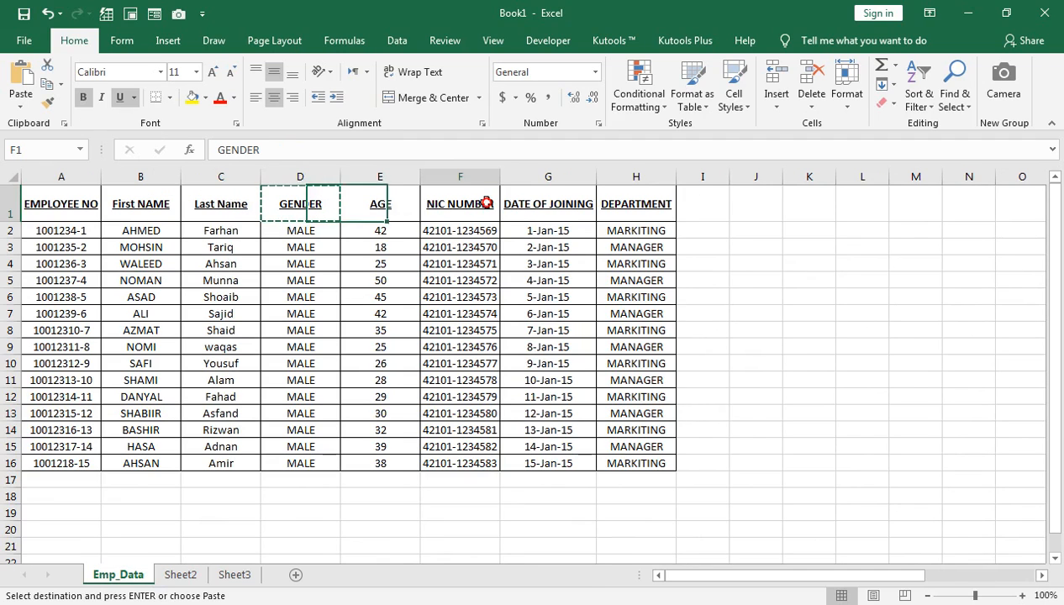
key("Escape")
key("ctrl+c")
left_click(180, 575)
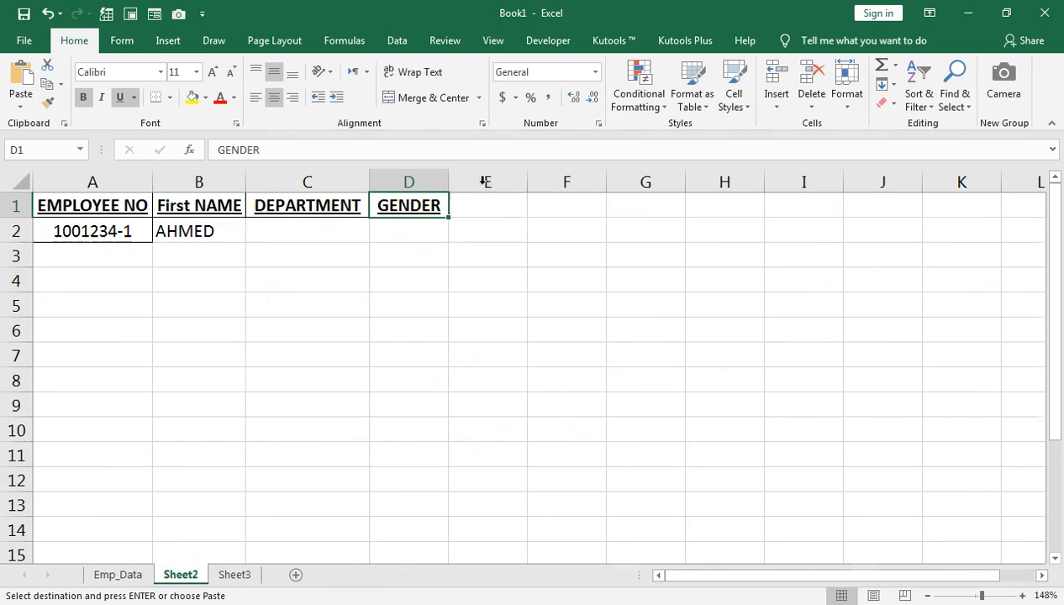
left_click(492, 197)
key("ctrl+v")
double_click(532, 181)
left_click(517, 183)
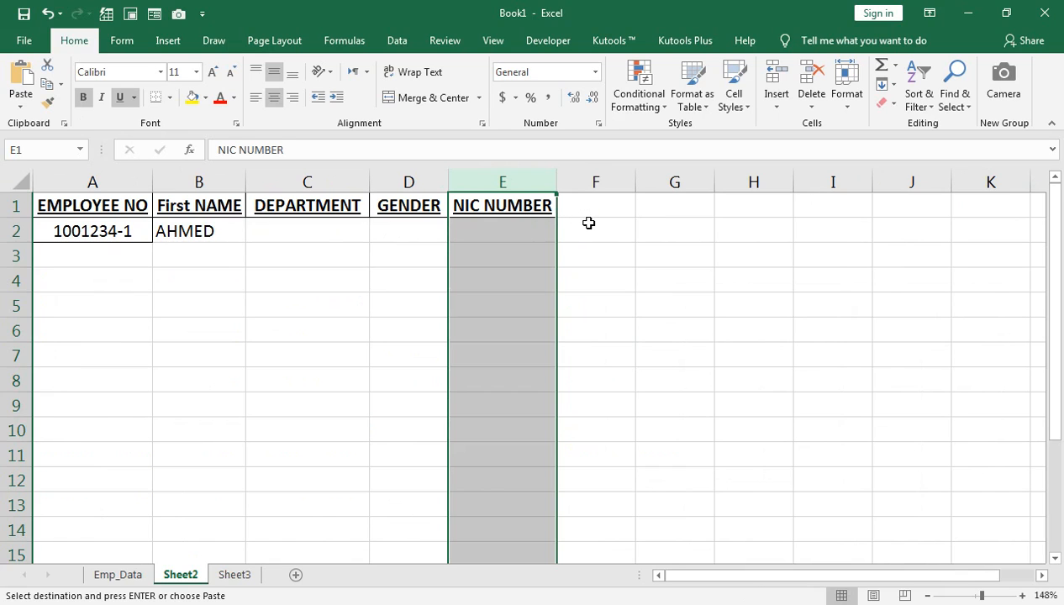
Fill the B2 lookup formula across to E2 and autofit column E to the retrieved values.
left_click(214, 232)
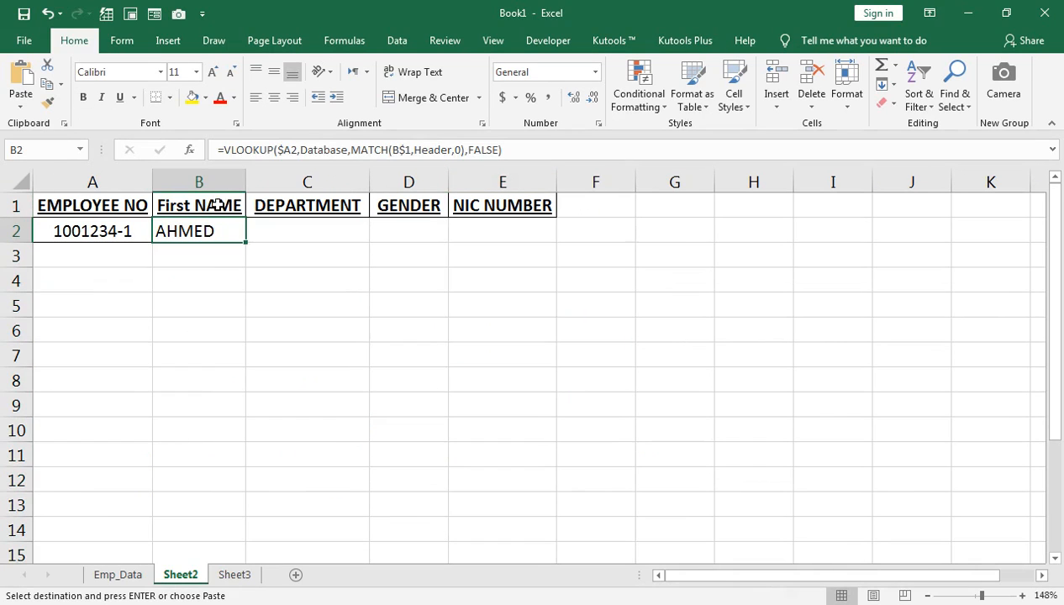
left_click_drag(246, 244, 548, 248)
double_click(556, 183)
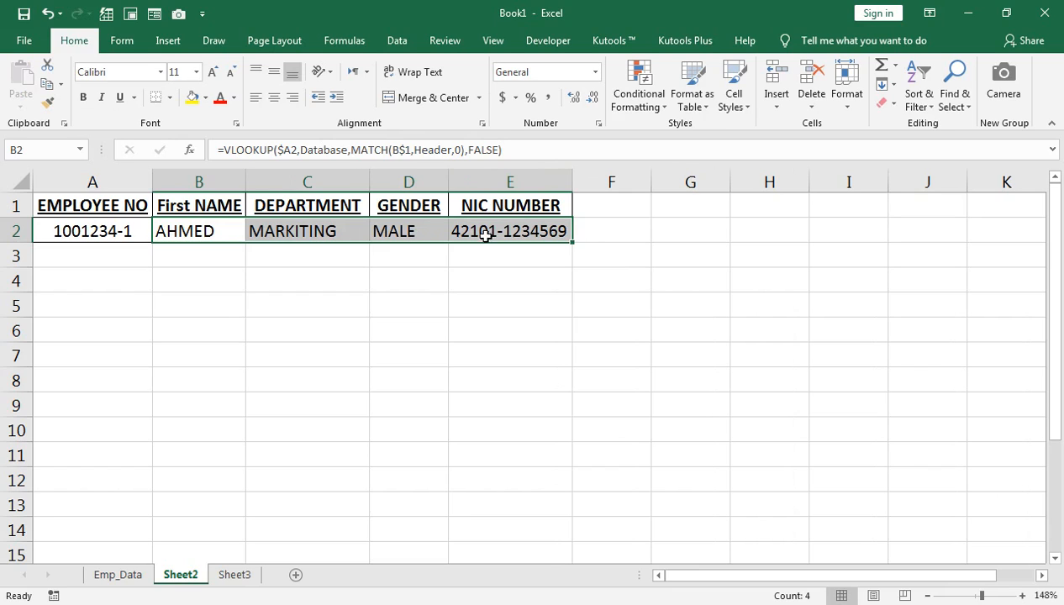
Copy the AGE header from Emp_Data cell E1 into Sheet2 cell F1 and fill the lookup formula from E2 into F2.
left_click(122, 575)
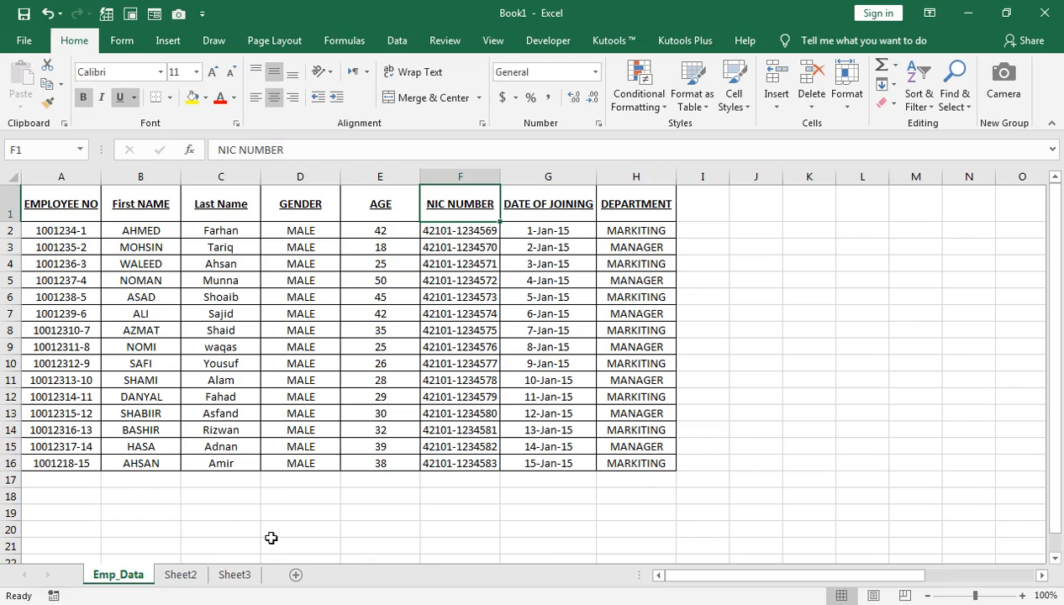
left_click(221, 202)
left_click(310, 211)
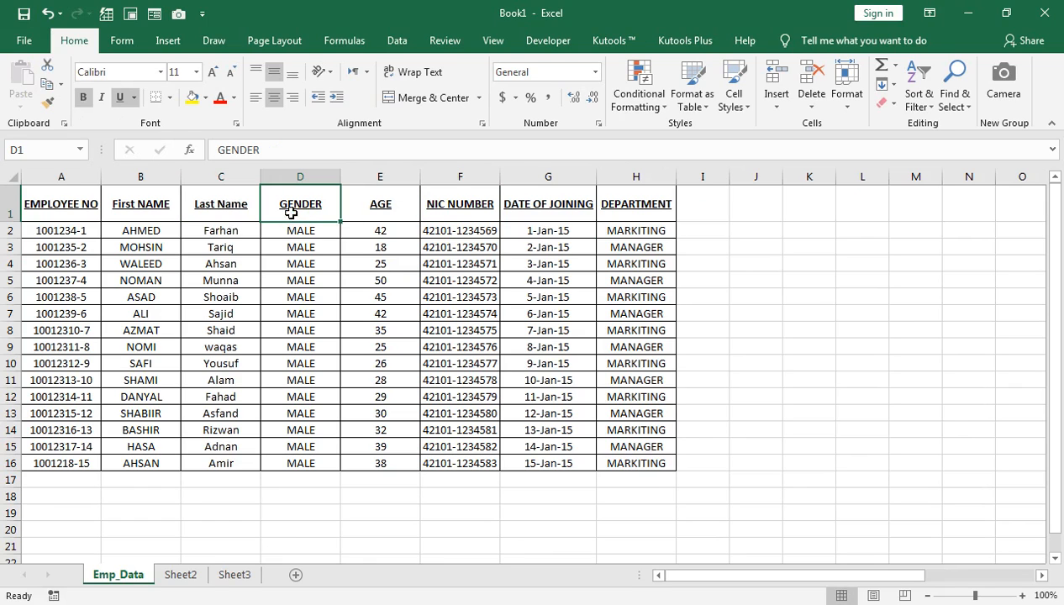
left_click(538, 208)
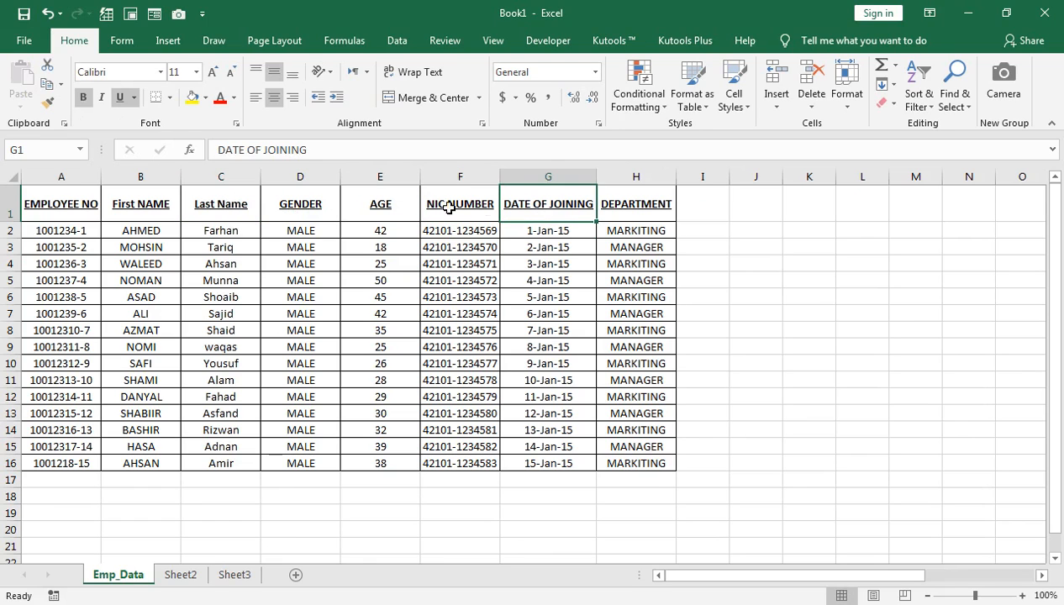
left_click(395, 202)
key("ctrl+c")
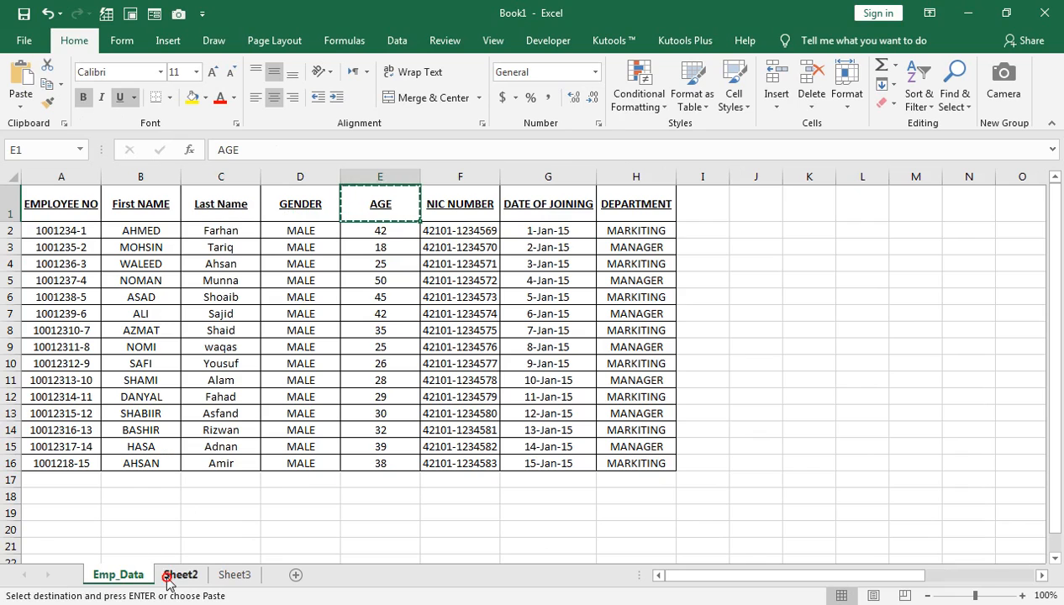
left_click(172, 575)
left_click(616, 204)
key("ctrl+v")
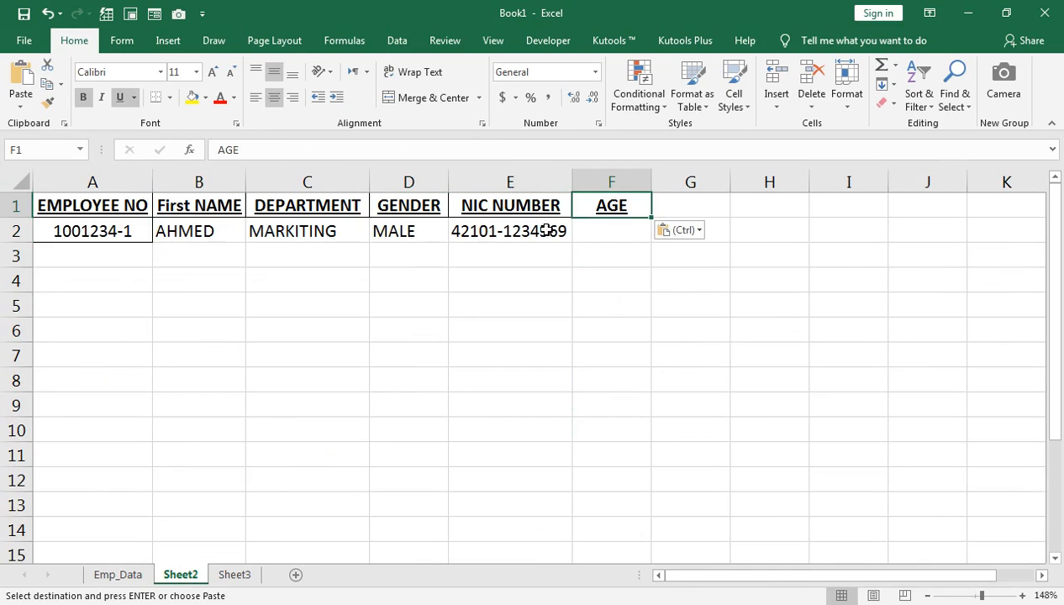
left_click(551, 235)
left_click_drag(571, 243, 633, 239)
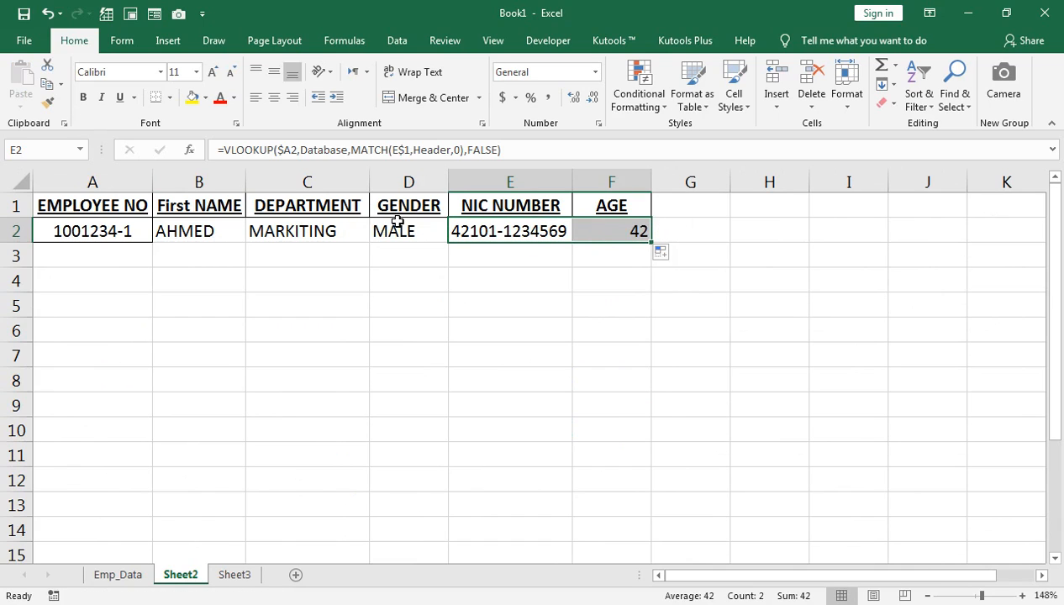
Copy the employee numbers from Emp_Data A7:A11 into Sheet2 starting at A3 and fill the B2:F2 lookup formulas down to row 7.
left_click(121, 577)
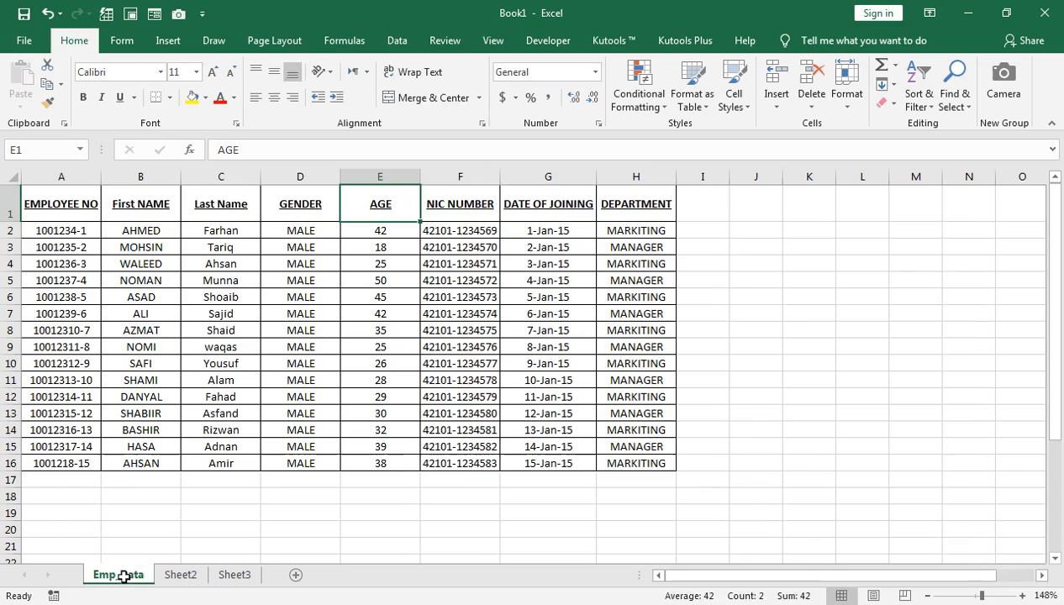
left_click_drag(59, 314, 72, 379)
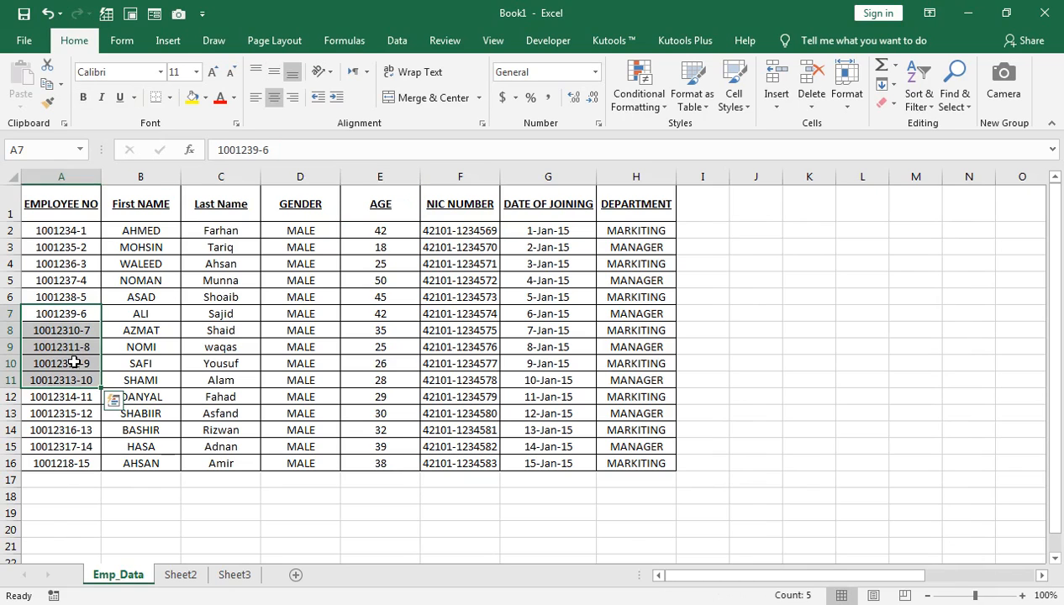
key("ctrl+c")
left_click(180, 574)
left_click(63, 245)
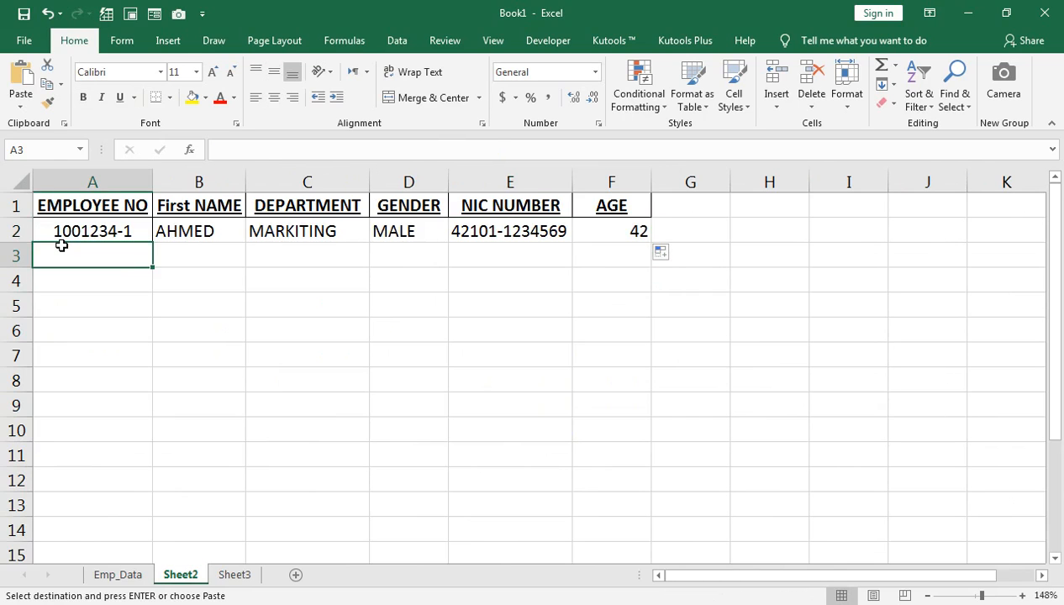
key("ctrl+v")
left_click_drag(195, 233, 610, 358)
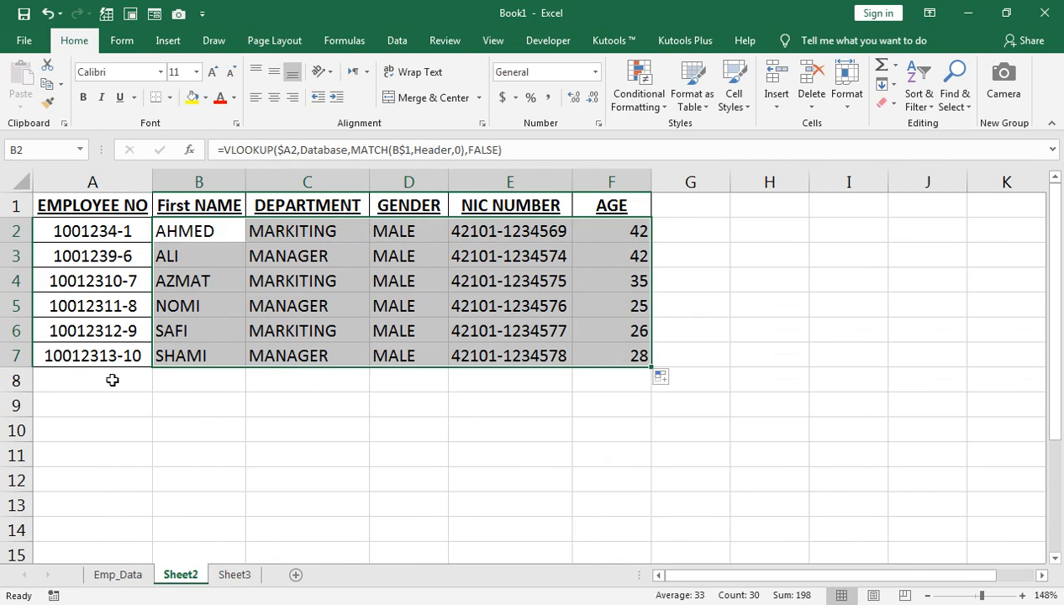
Replace the GENDER header in Sheet2 cell D1 with the Last Name header copied from Emp_Data cell C1 and autofit column D.
left_click(117, 575)
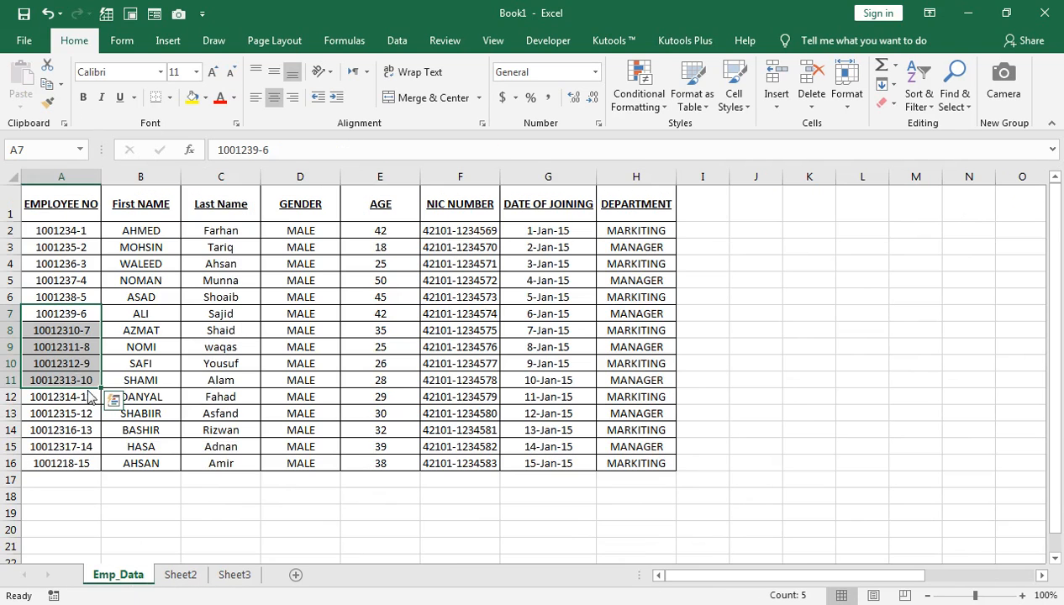
left_click(138, 389)
left_click_drag(140, 384, 282, 376)
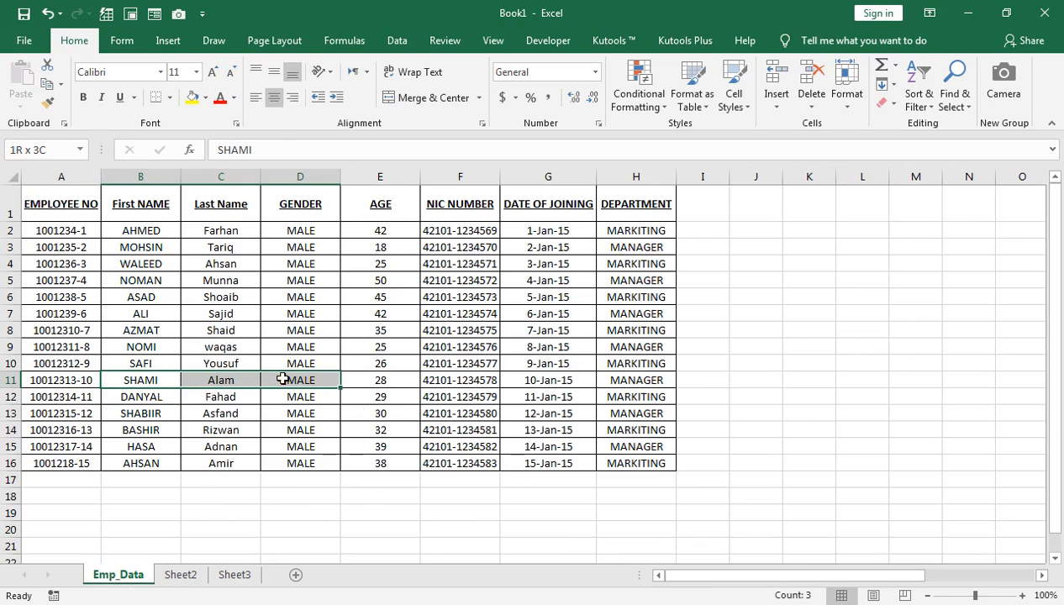
left_click(237, 210)
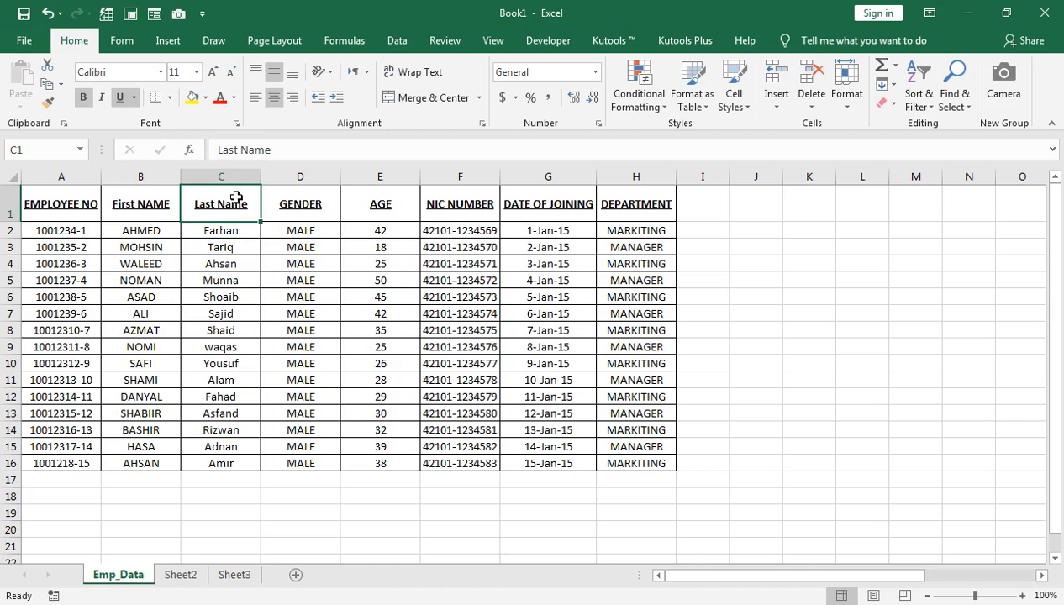
key("ctrl+c")
left_click(172, 574)
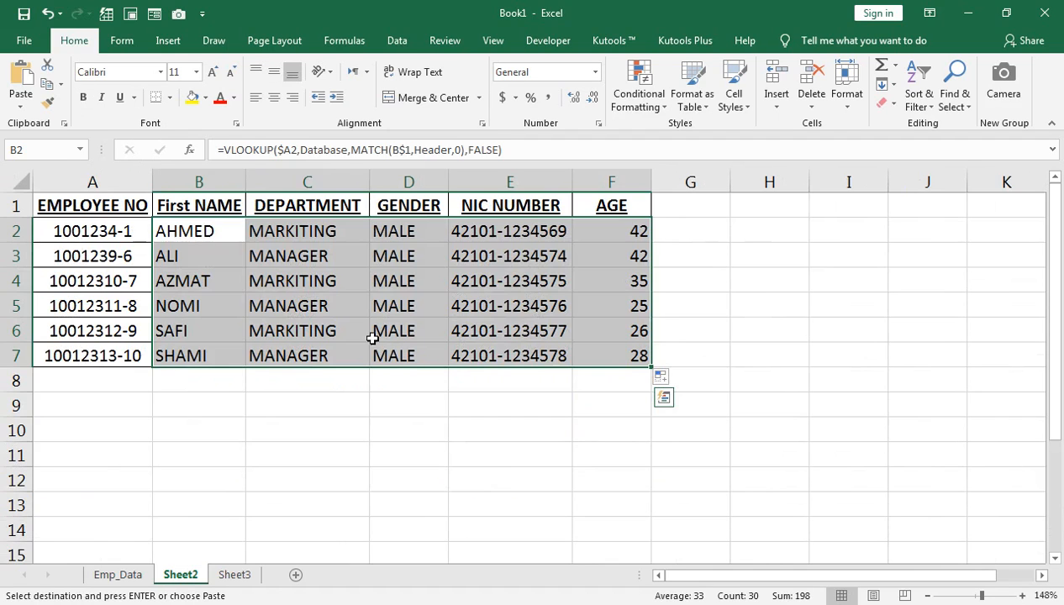
left_click(382, 209)
left_click(349, 206)
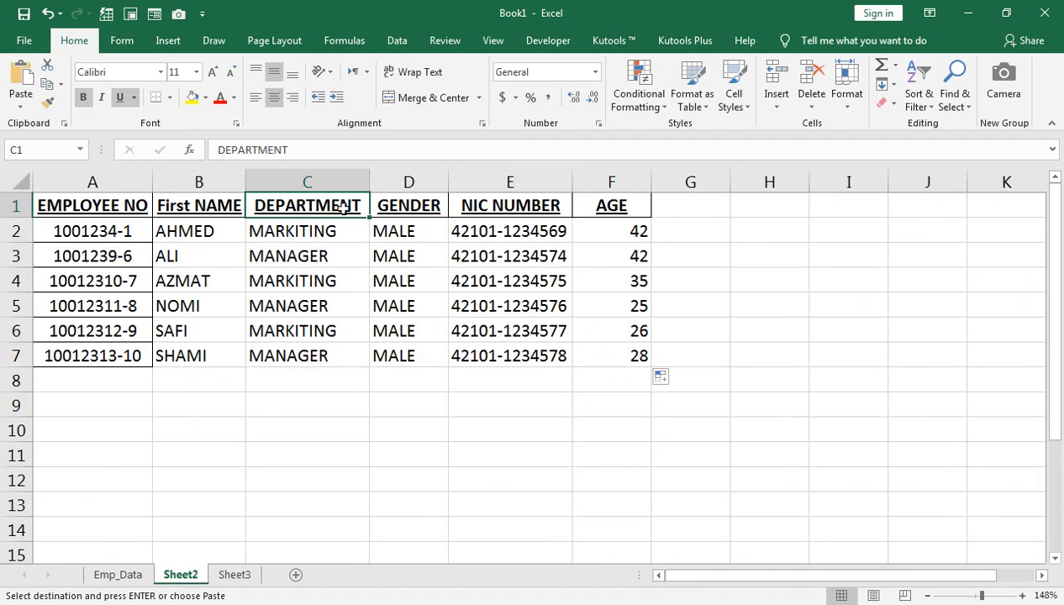
left_click(420, 207)
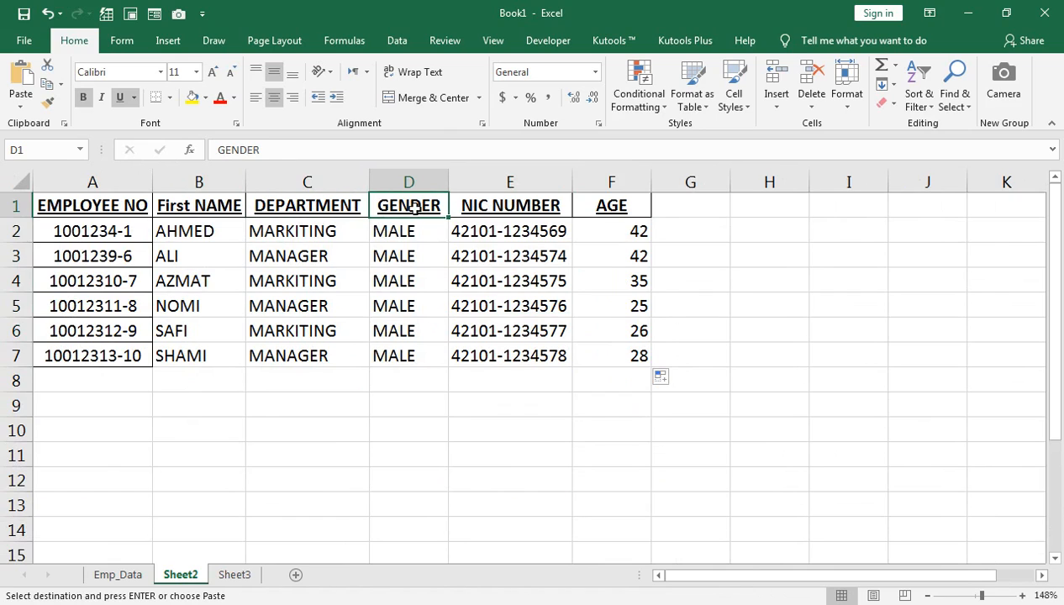
key("ctrl+v")
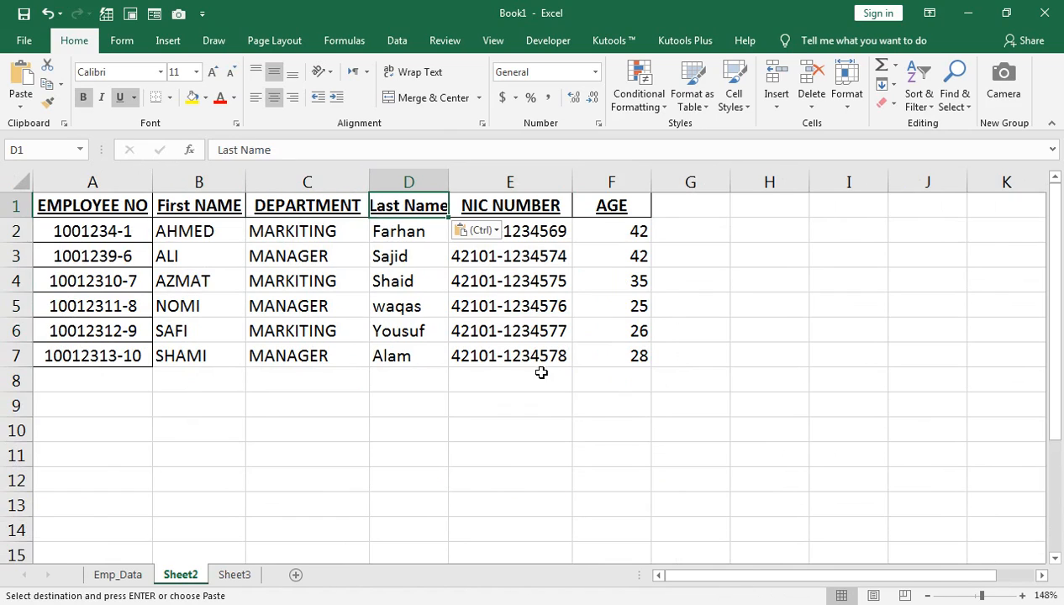
double_click(448, 183)
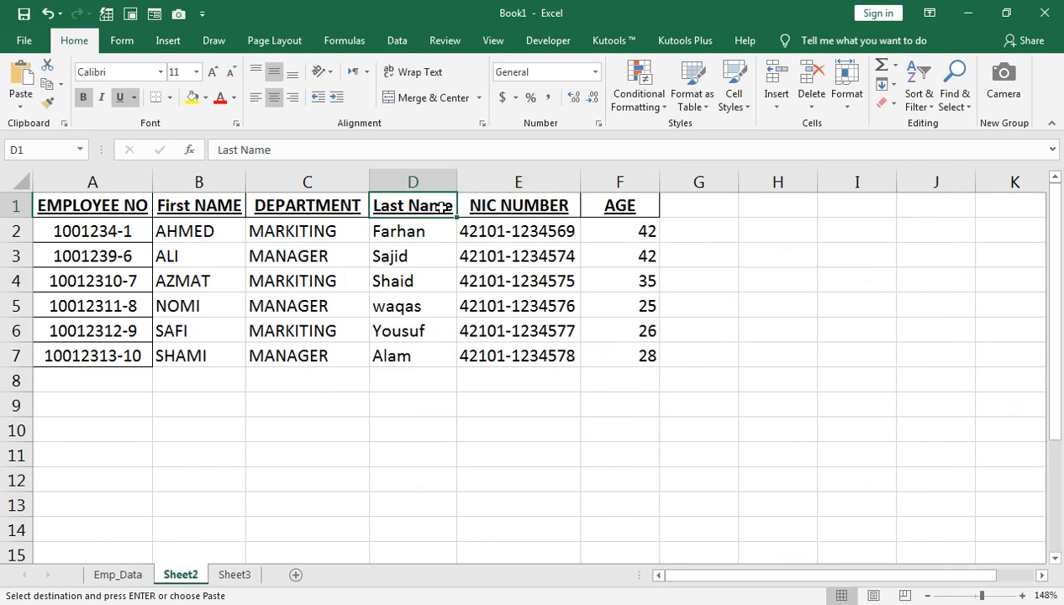
Test a mismatched header by changing E1 to NIC NUMBERS, and undo the change.
left_click(211, 224)
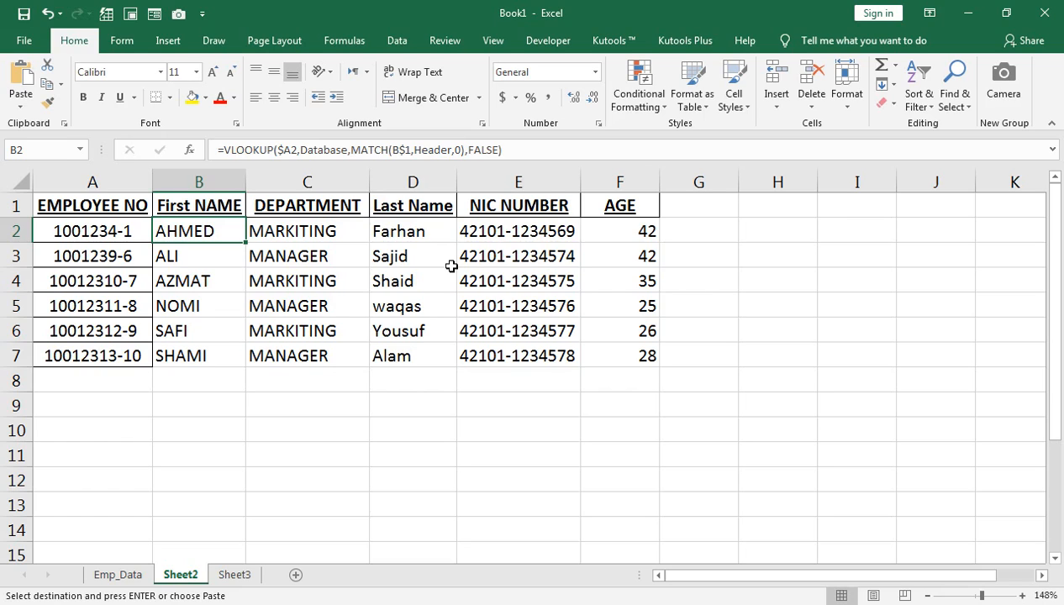
double_click(571, 204)
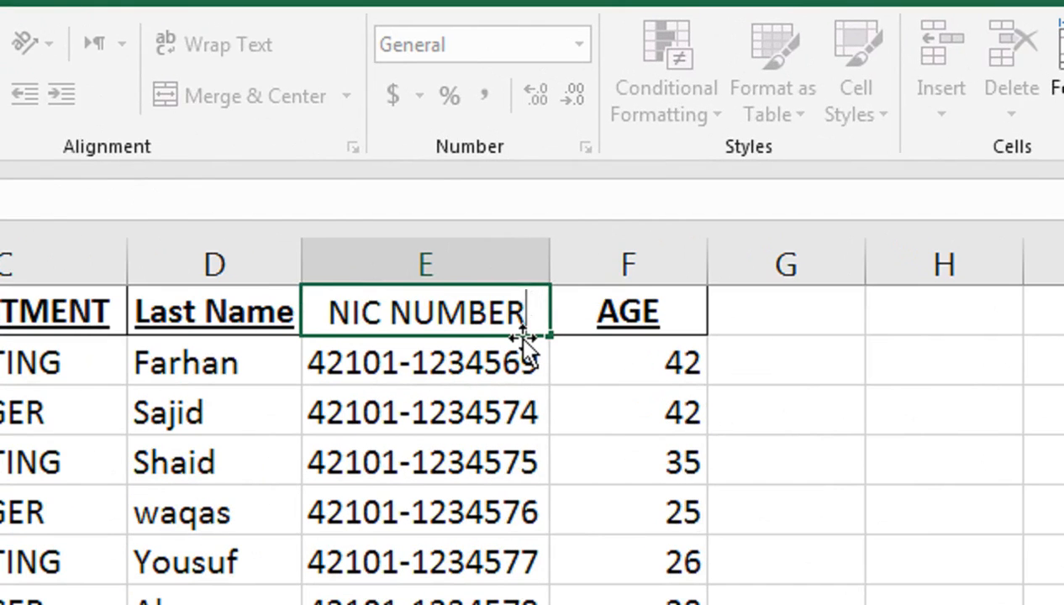
type("s")
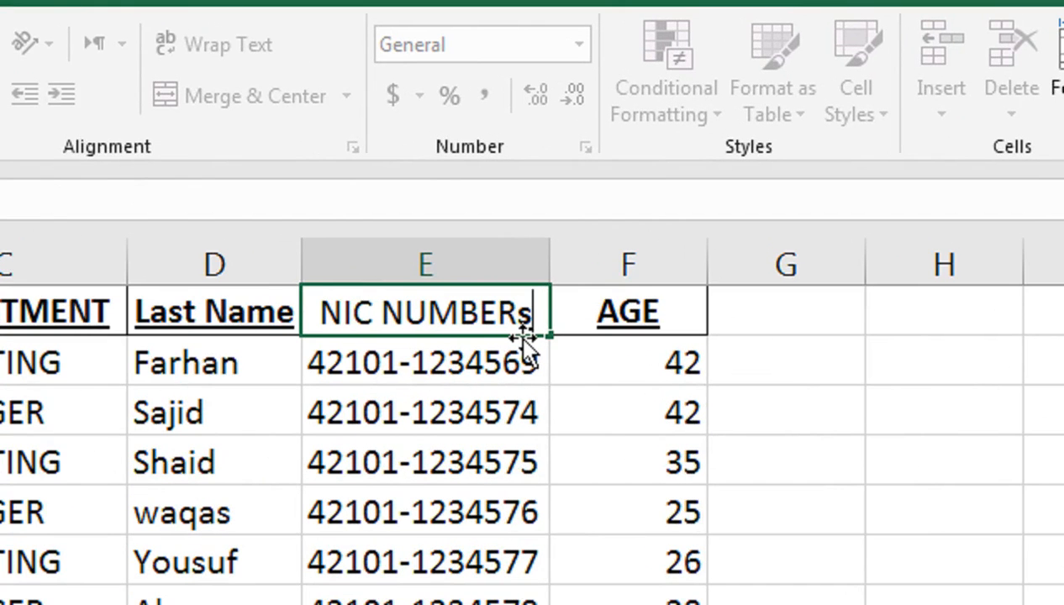
key("BackSpace")
type("S")
key("Return")
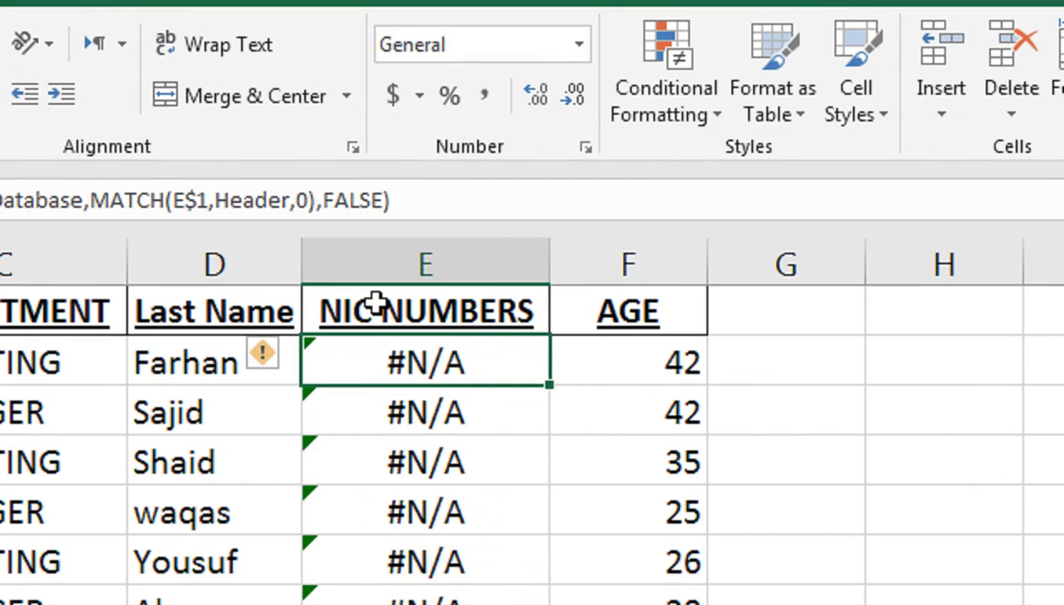
key("ctrl+z")
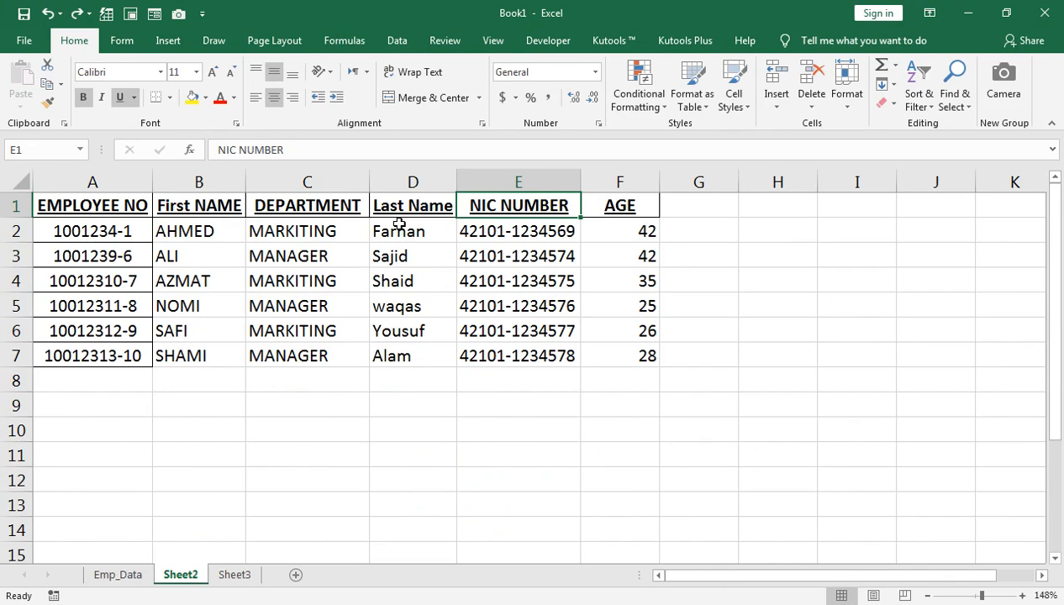
Test an invalid lookup value by deleting one digit from the employee number in A2, and undo the change.
left_click(121, 230)
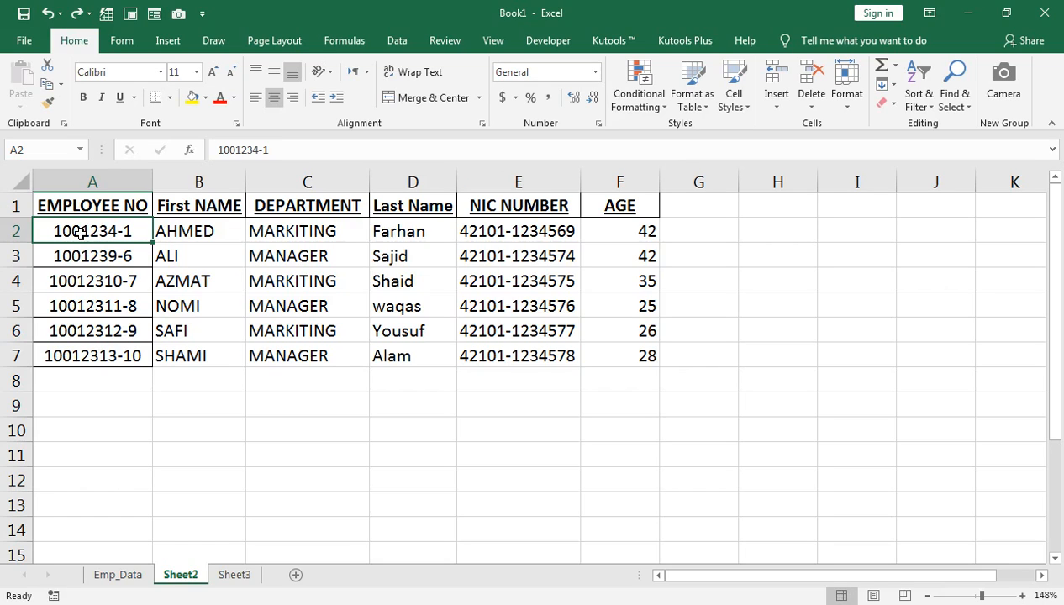
left_click(223, 234)
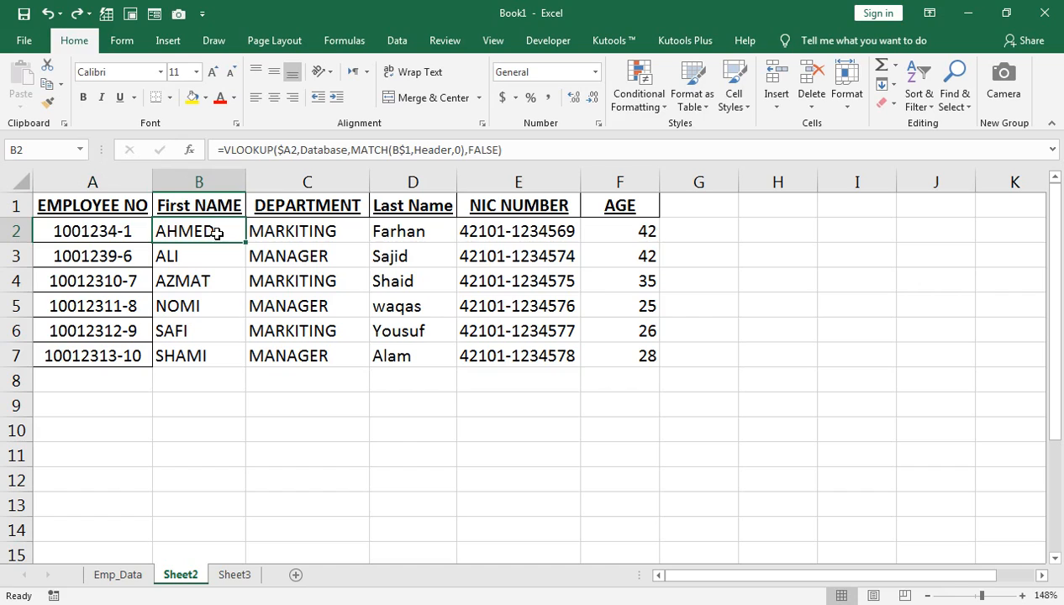
double_click(129, 226)
key("BackSpace")
key("Return")
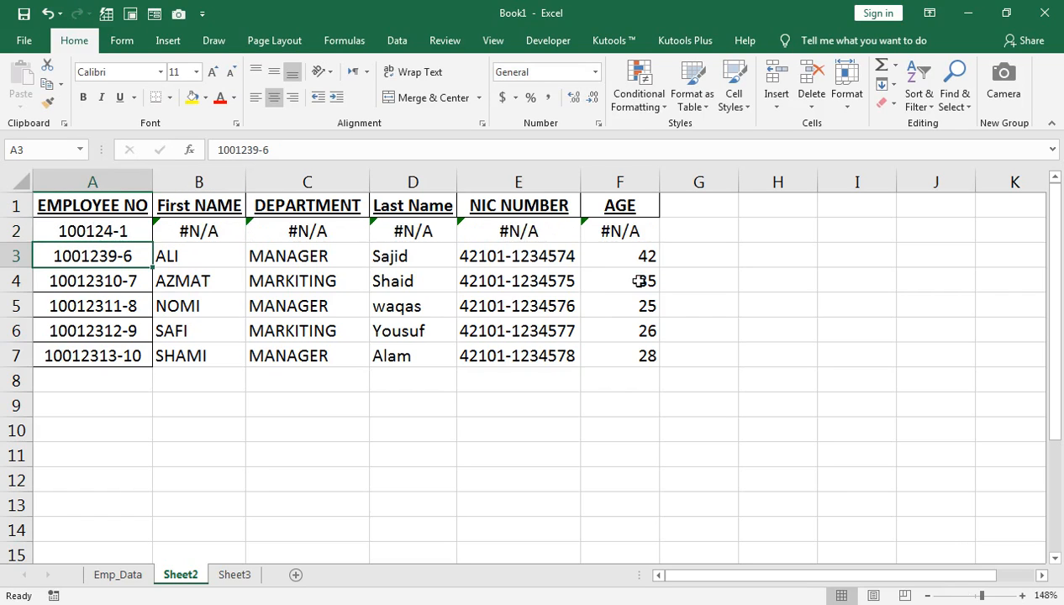
key("ctrl+z")
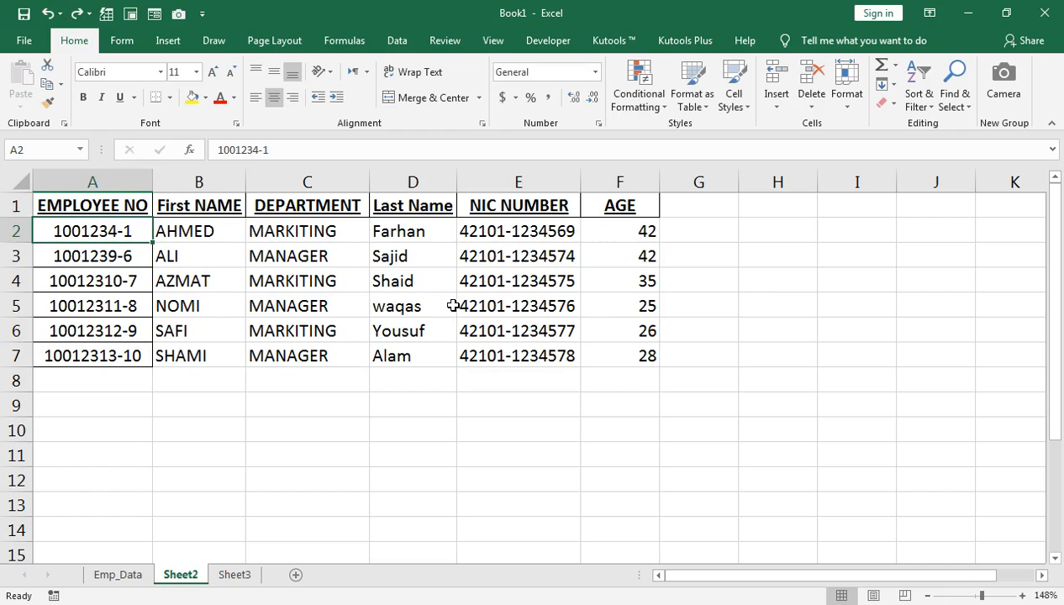
Try duplicating the header and first record A1:F2 of Sheet2 at A9, and undo the paste.
left_click(216, 231)
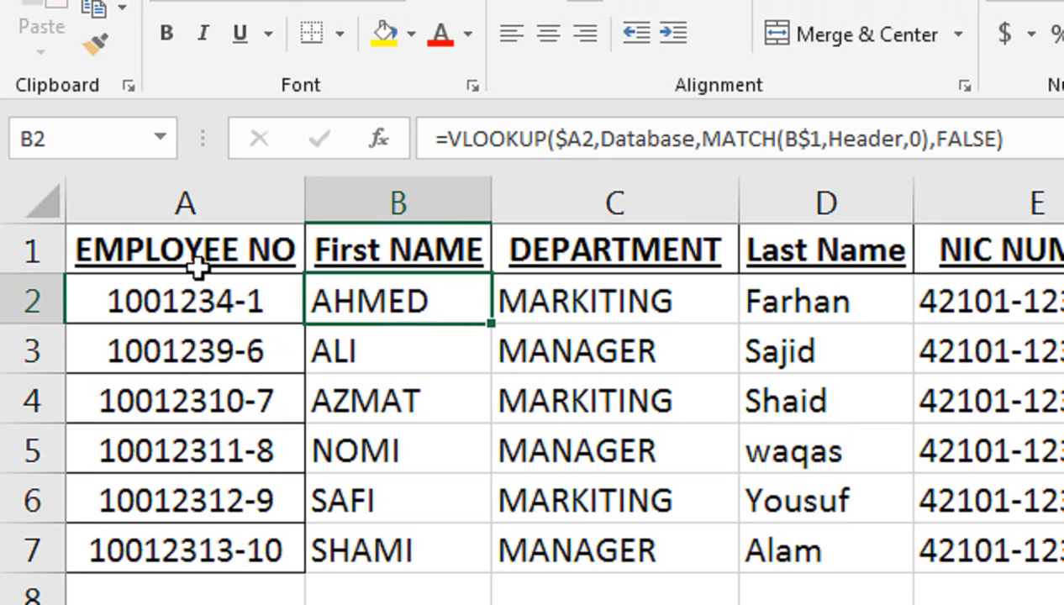
left_click_drag(204, 239, 1063, 267)
left_click_drag(804, 266, 806, 300)
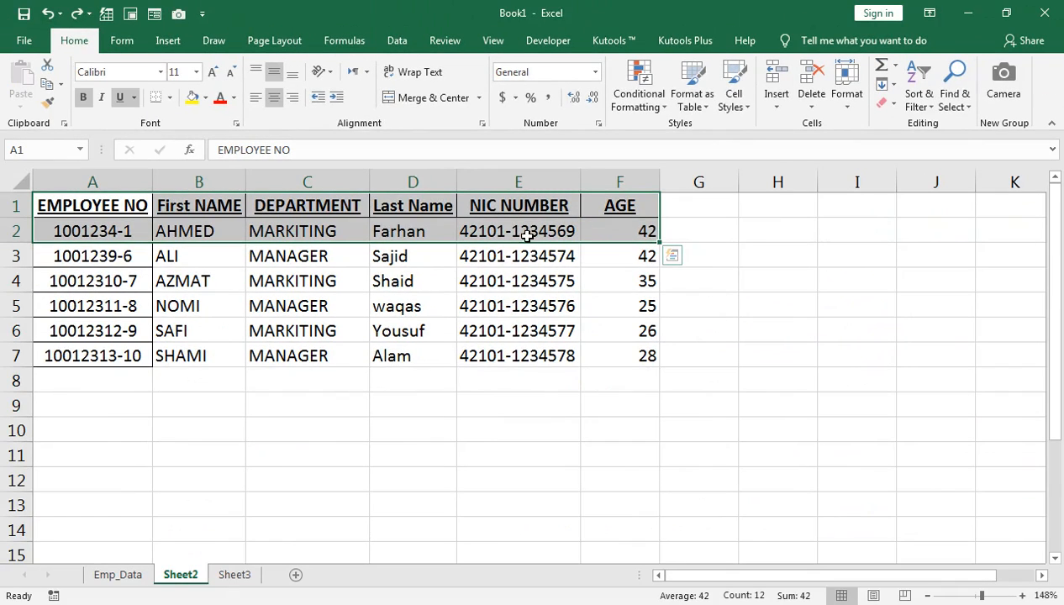
key("ctrl+c")
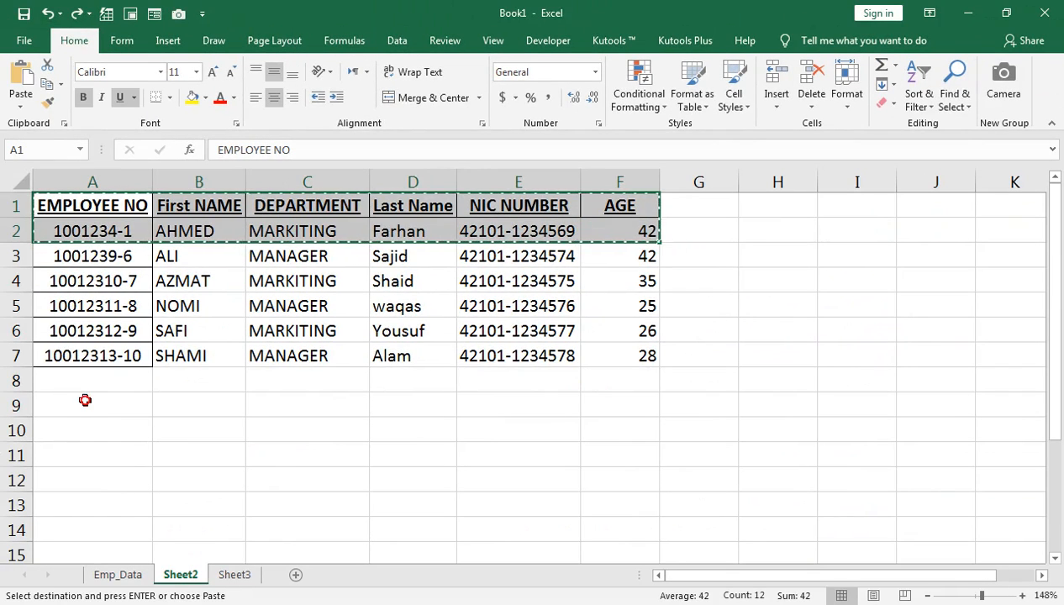
left_click(84, 400)
key("ctrl+v")
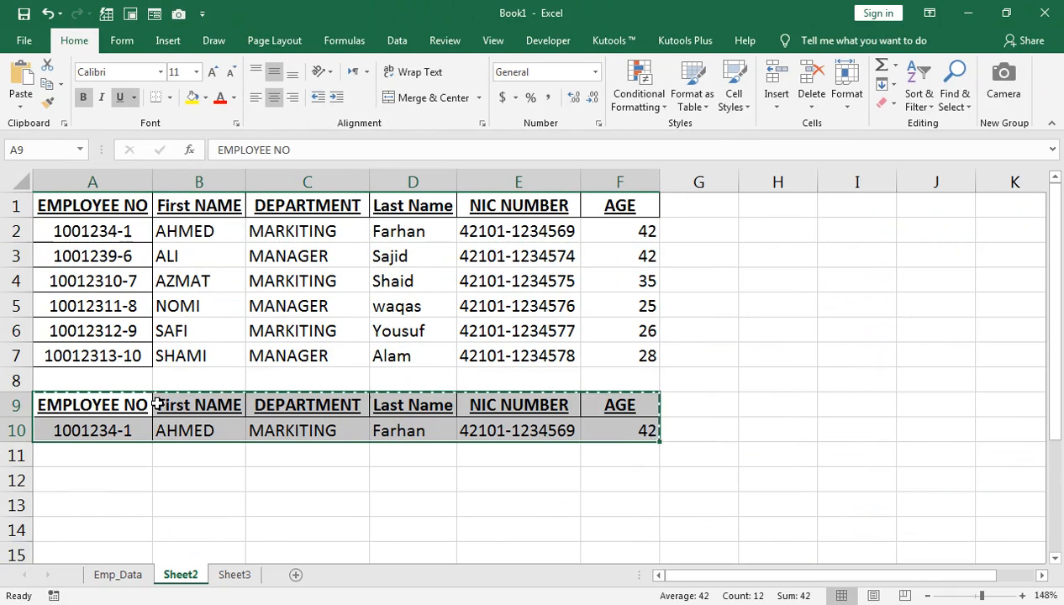
key("ctrl+z")
left_click(176, 329)
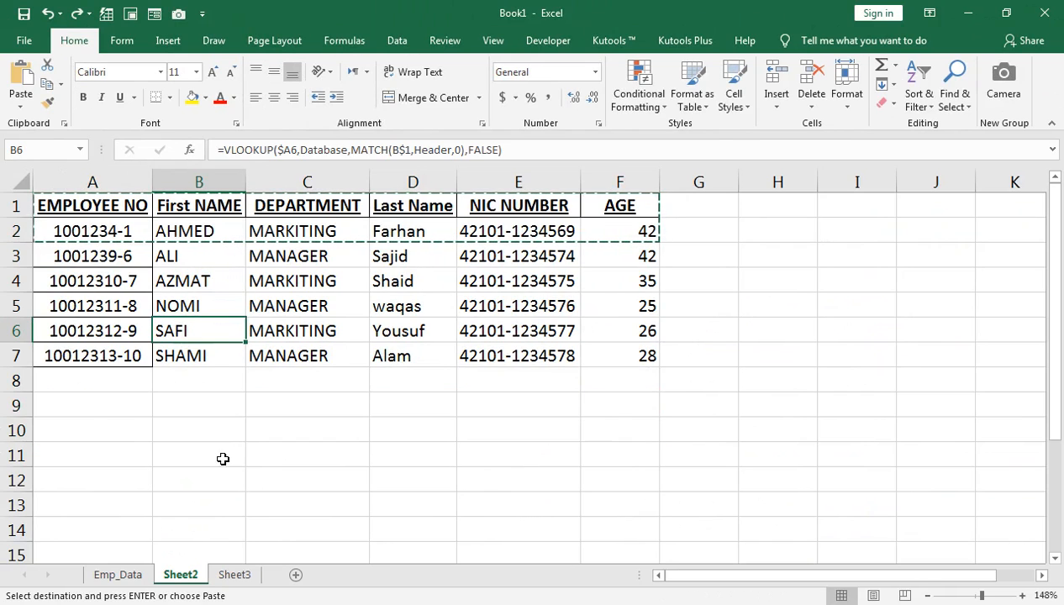
Try copying only A1:B2 of Emp_Data to A19, and clear the pasted contents.
left_click(120, 574)
left_click(47, 510)
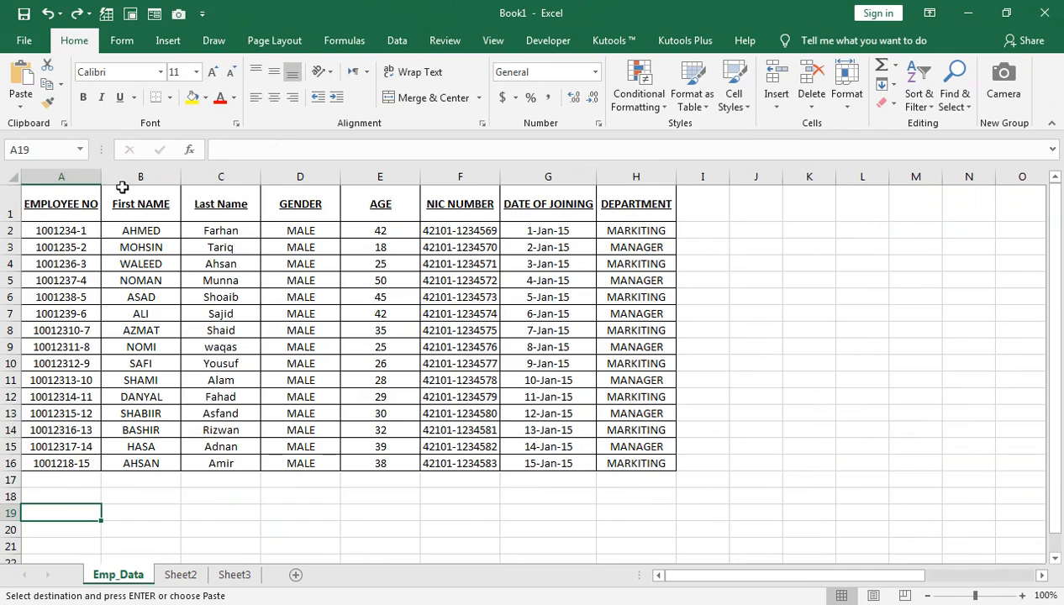
left_click_drag(62, 200, 120, 221)
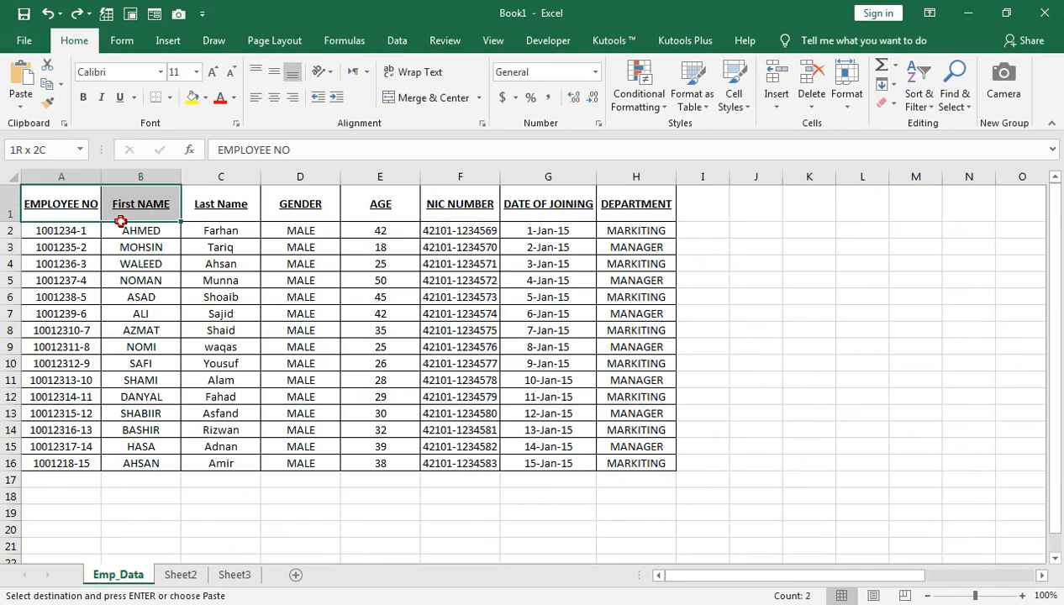
left_click(71, 522)
left_click(71, 515)
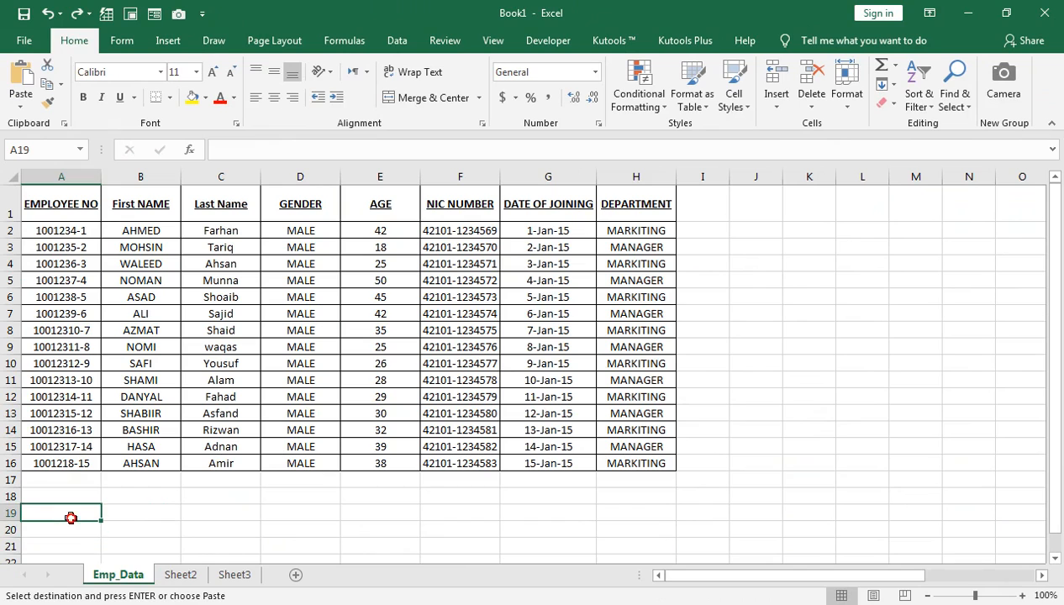
left_click_drag(63, 206, 143, 230)
key("ctrl+c")
left_click(75, 511)
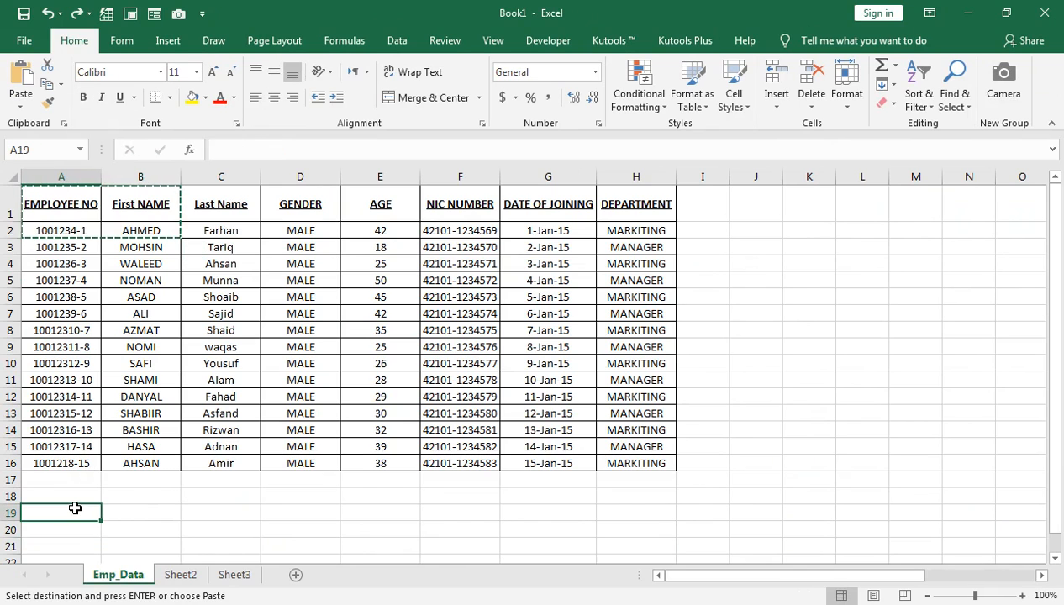
key("ctrl+v")
left_click(124, 528)
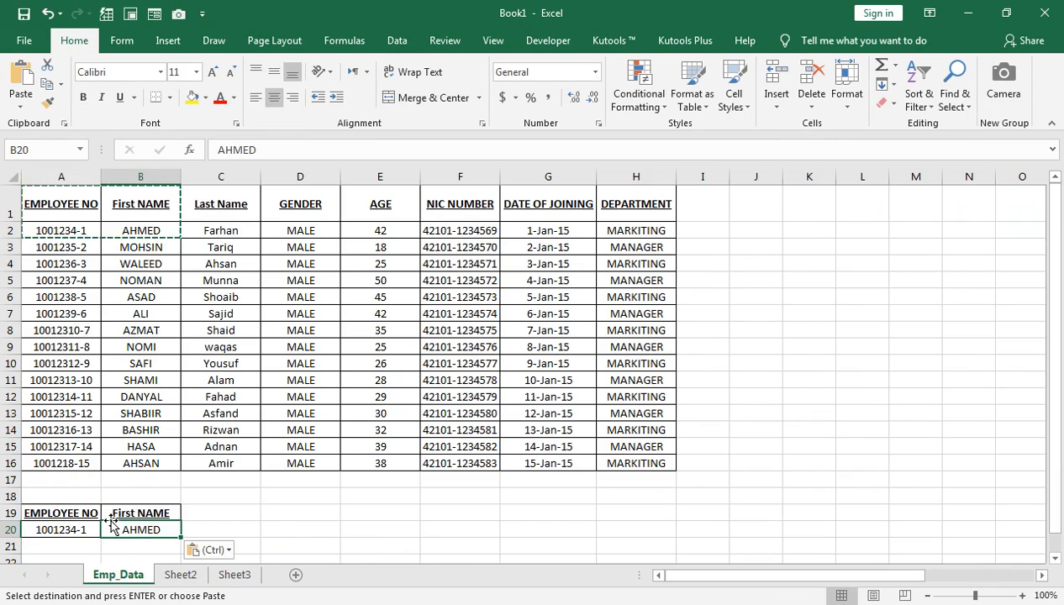
left_click_drag(88, 513, 164, 522)
left_click_drag(94, 513, 113, 513)
key("Delete")
Copy the header and first lookup row A1:F2 from Sheet2 into Emp_Data starting at A19.
left_click(179, 575)
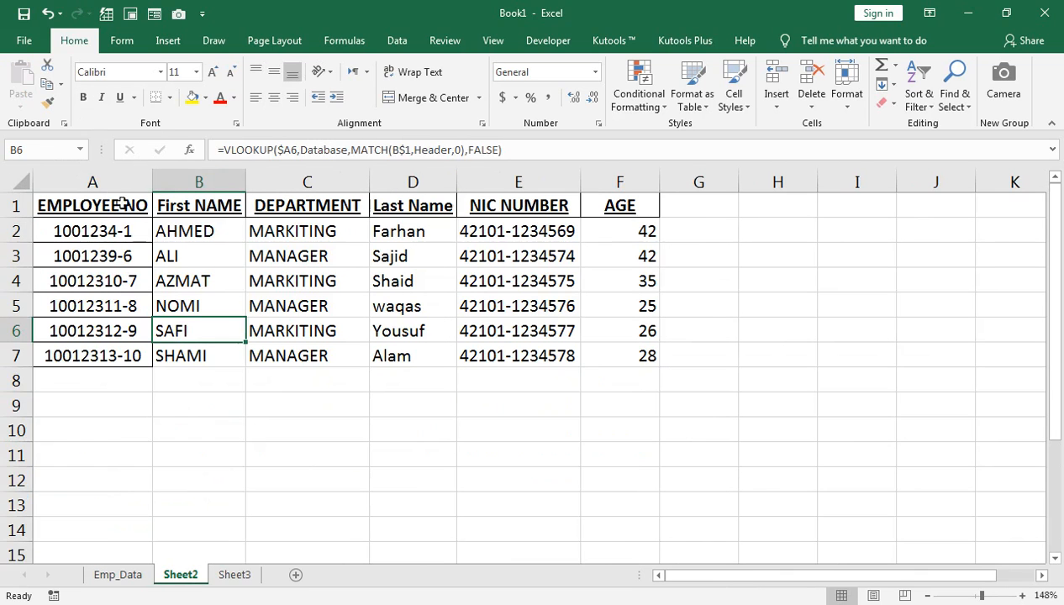
left_click(121, 208)
left_click_drag(121, 208, 601, 226)
key("ctrl+c")
left_click(118, 575)
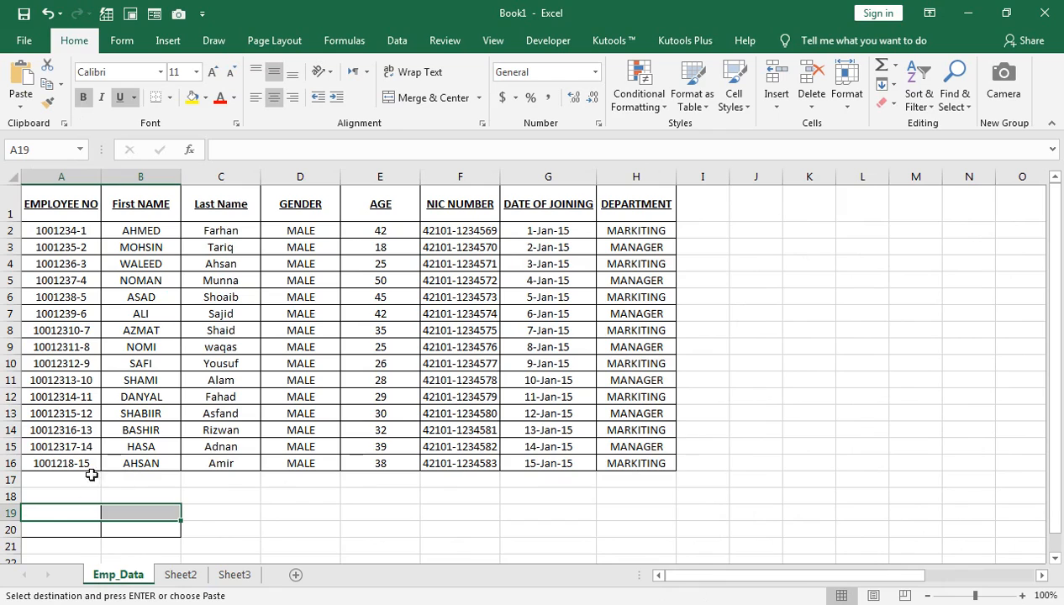
left_click(76, 514)
key("ctrl+v")
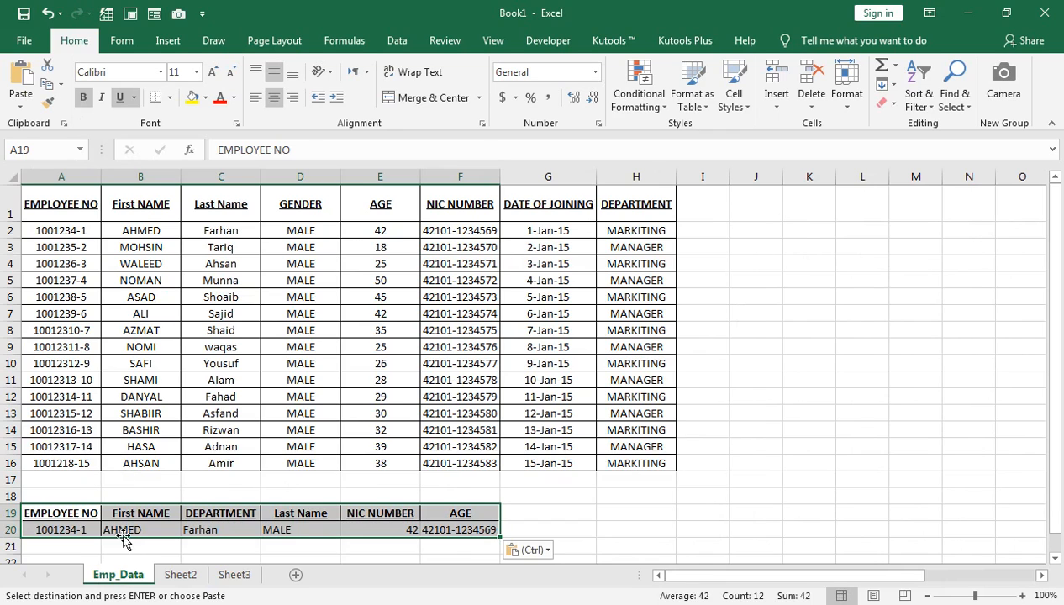
left_click_drag(106, 529, 406, 529)
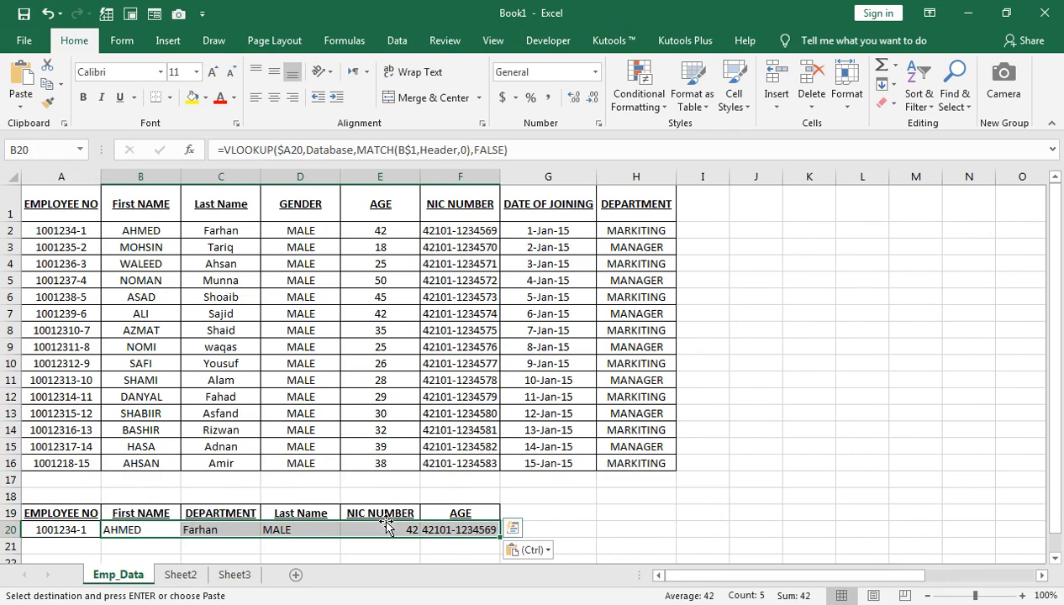
left_click(156, 530)
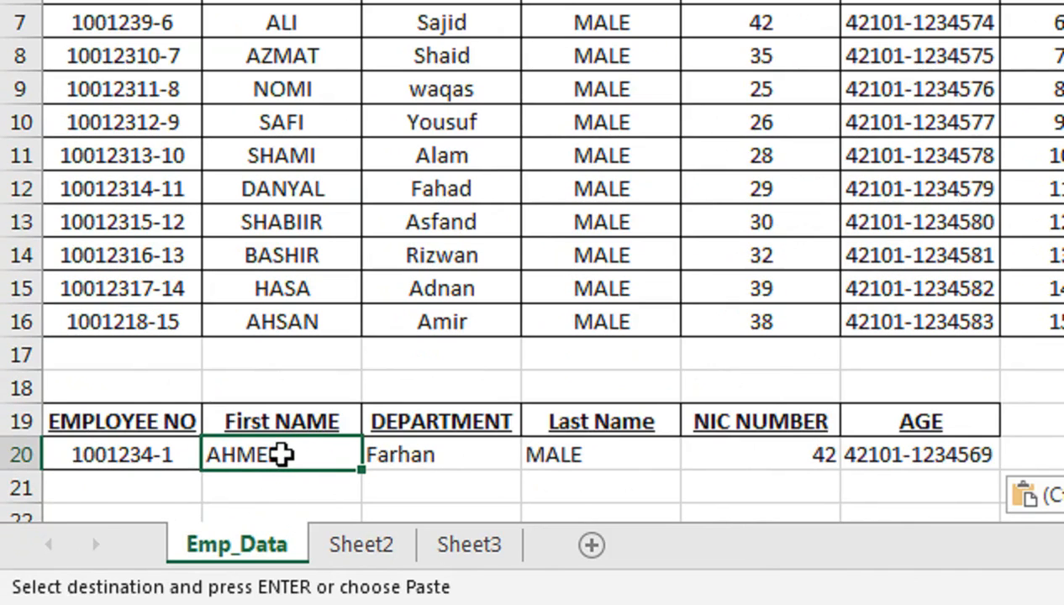
key("Escape")
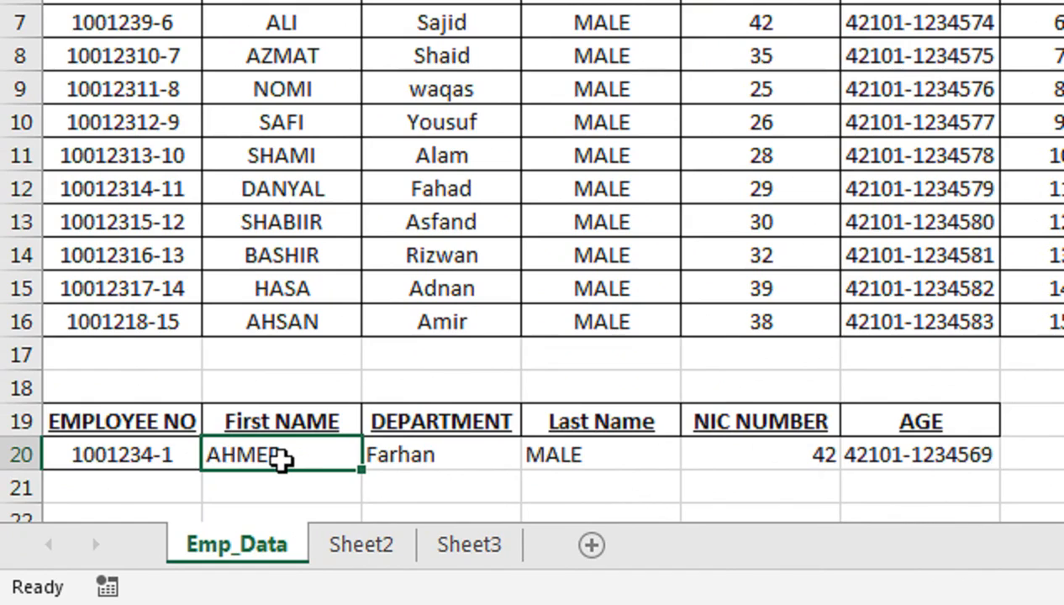
In the B20 VLOOKUP formula, prefix the lookup value $A20 with the wildcard "*"&.
double_click(279, 458)
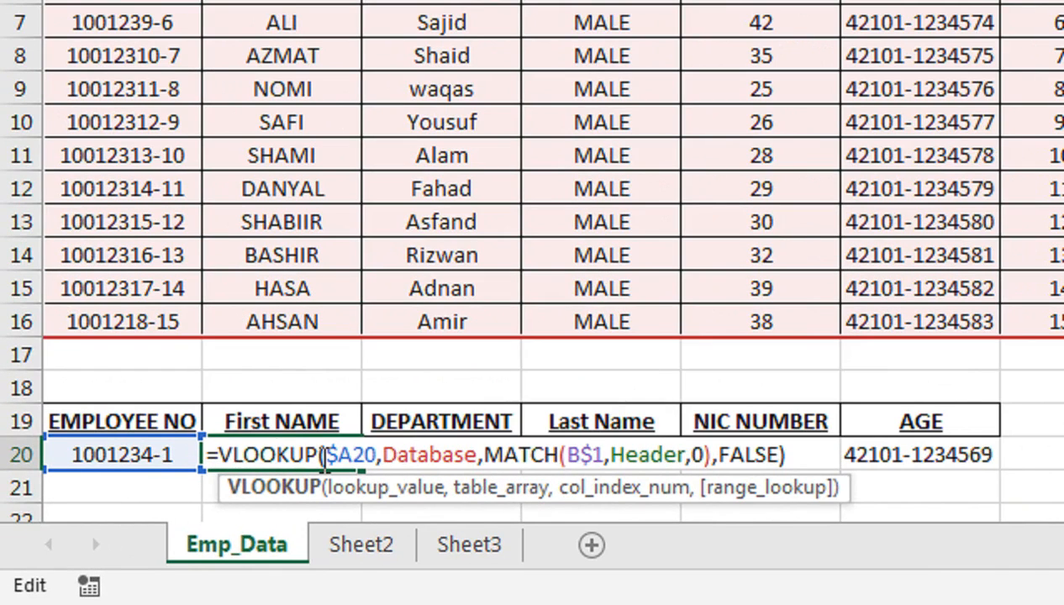
left_click(324, 454)
left_click_drag(326, 454, 350, 454)
type("\"")
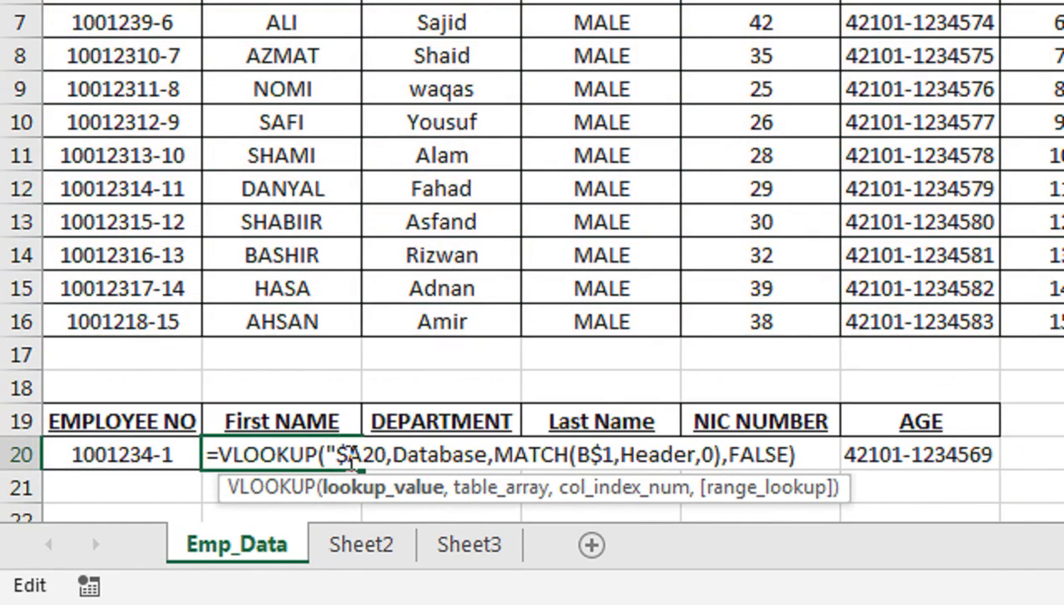
type("*\"")
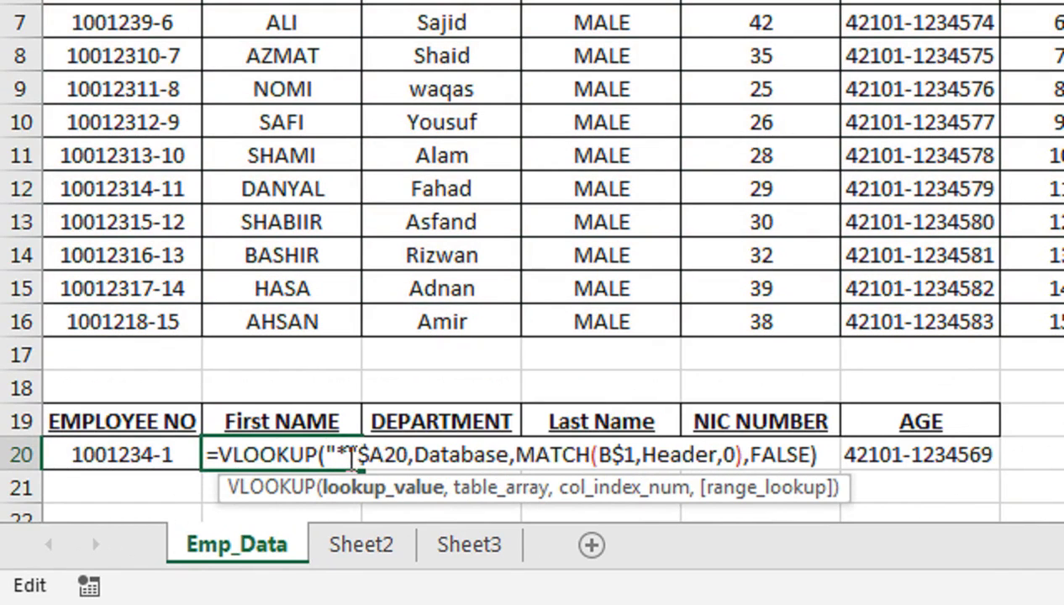
type("&")
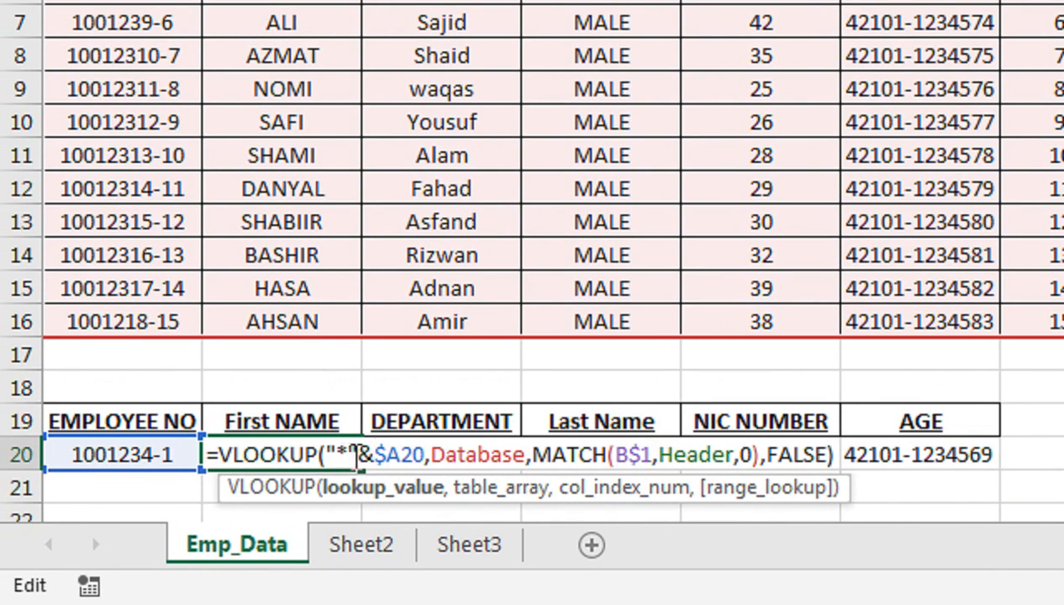
Append &"*" after $A20 in the B20 VLOOKUP formula and fill the formula across to F20.
left_click(425, 454)
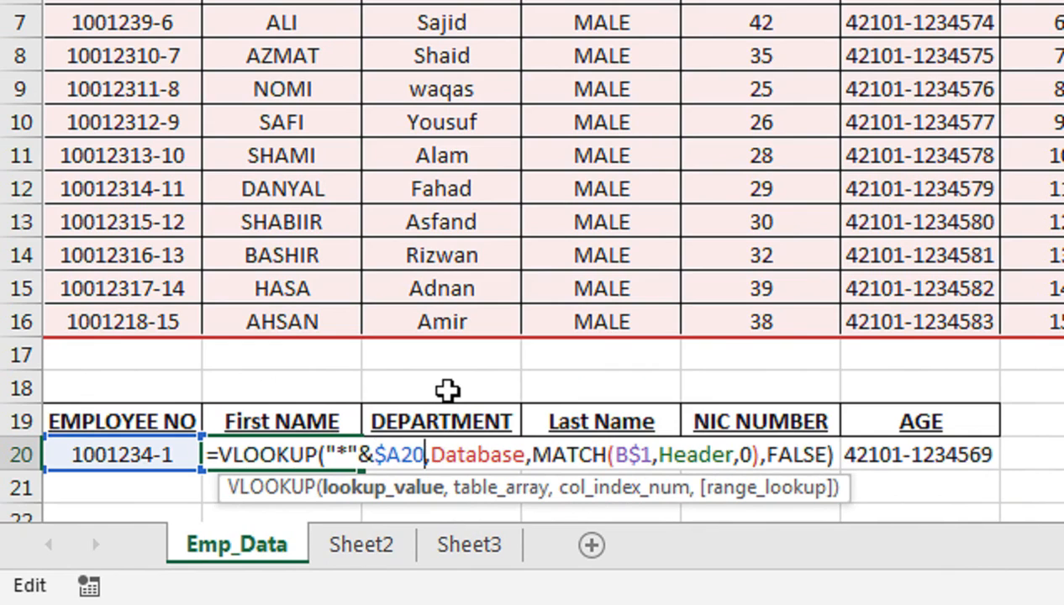
type("\"*\"")
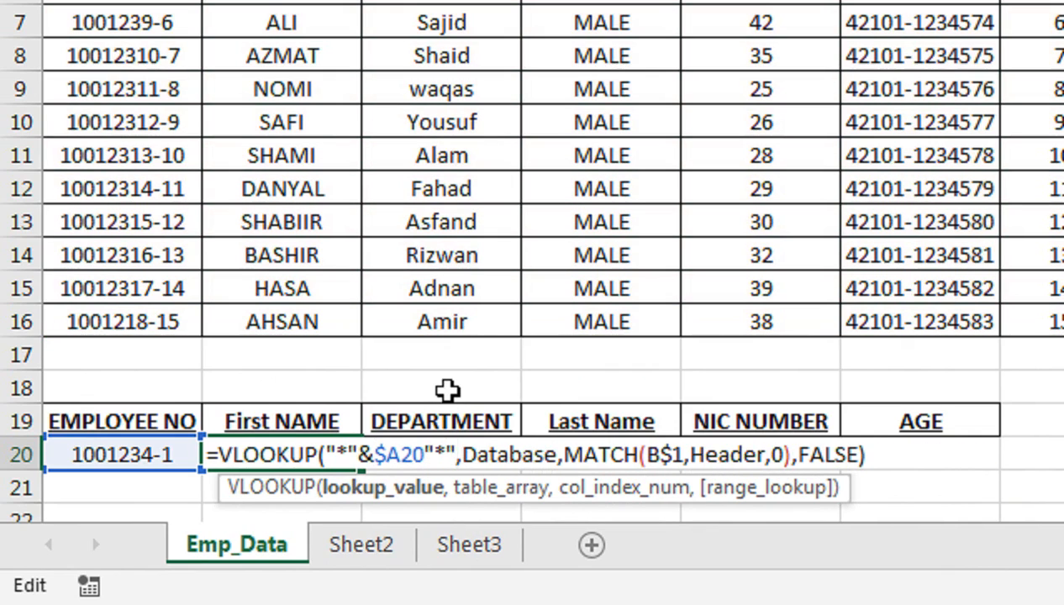
left_click(422, 455)
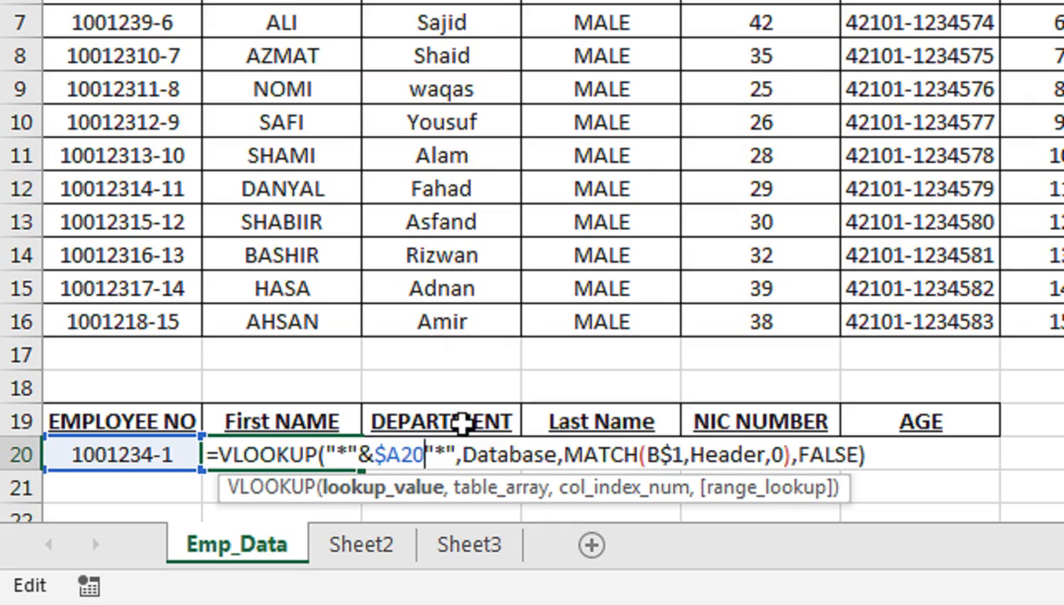
type("&")
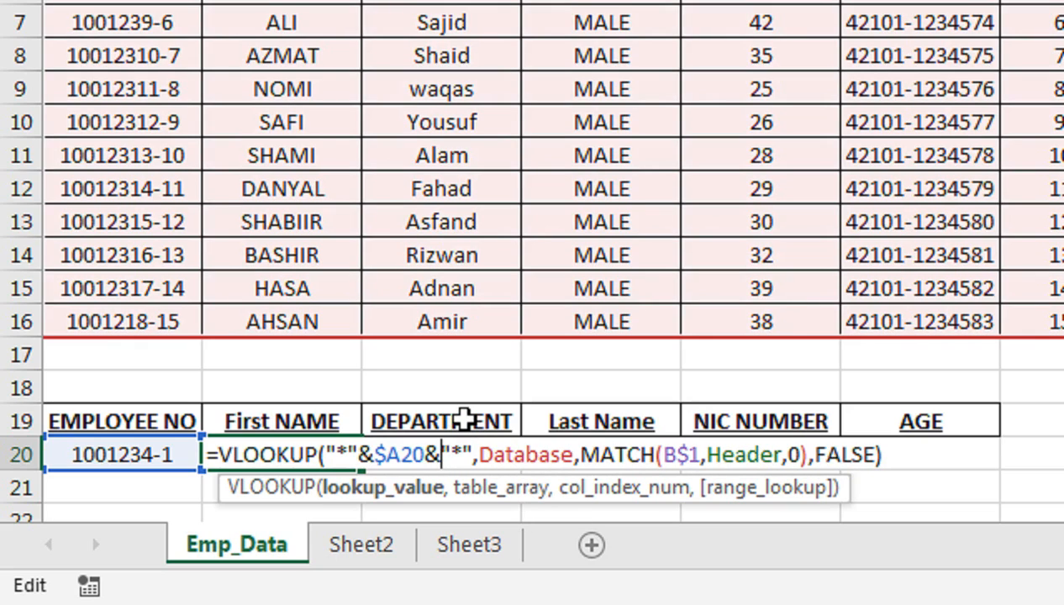
key("Return")
left_click(332, 454)
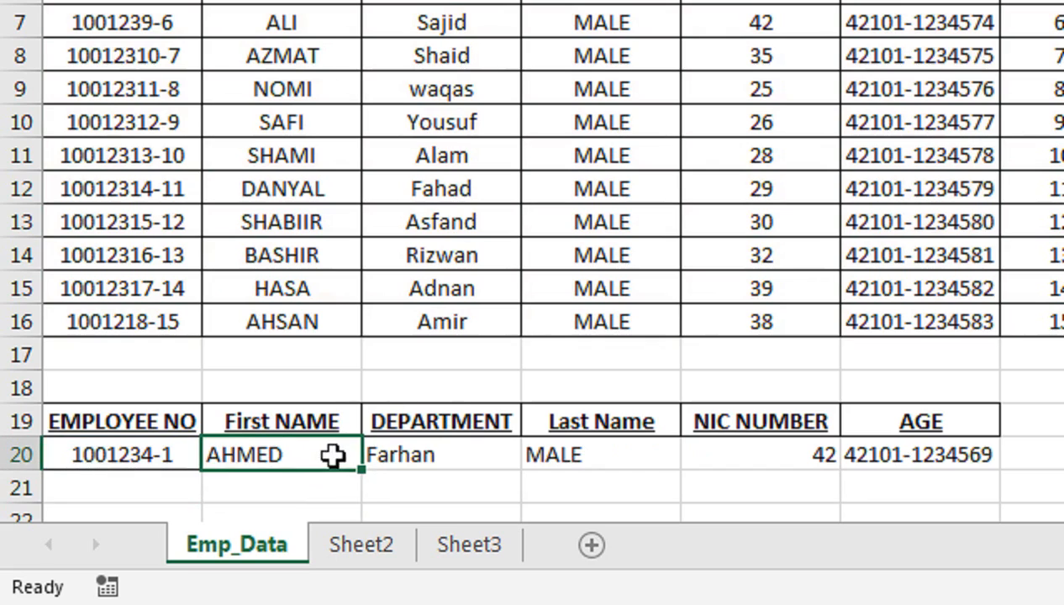
left_click_drag(363, 467, 799, 457)
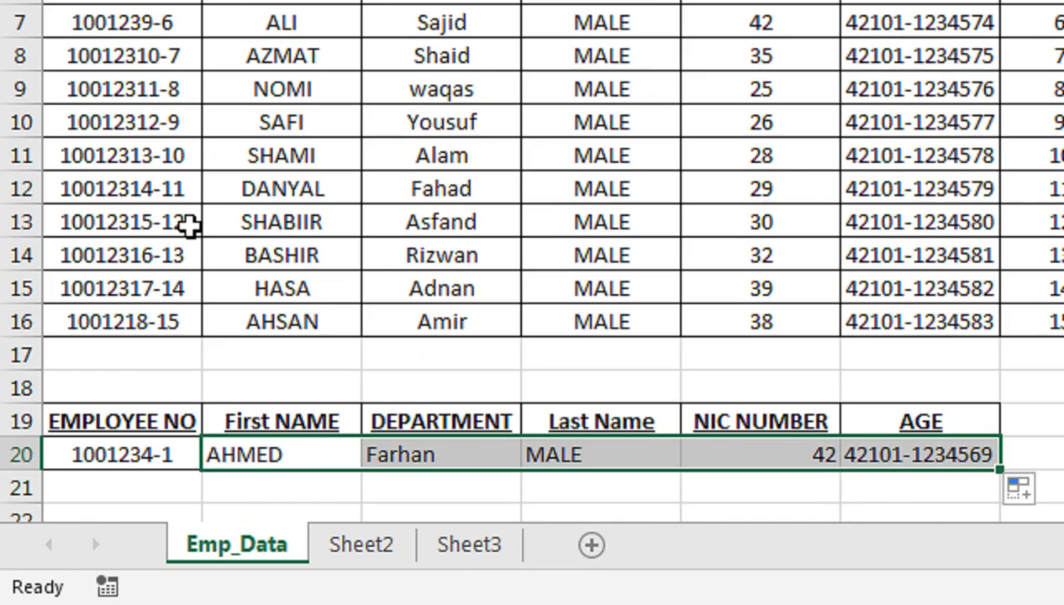
type("31")
key("Return")
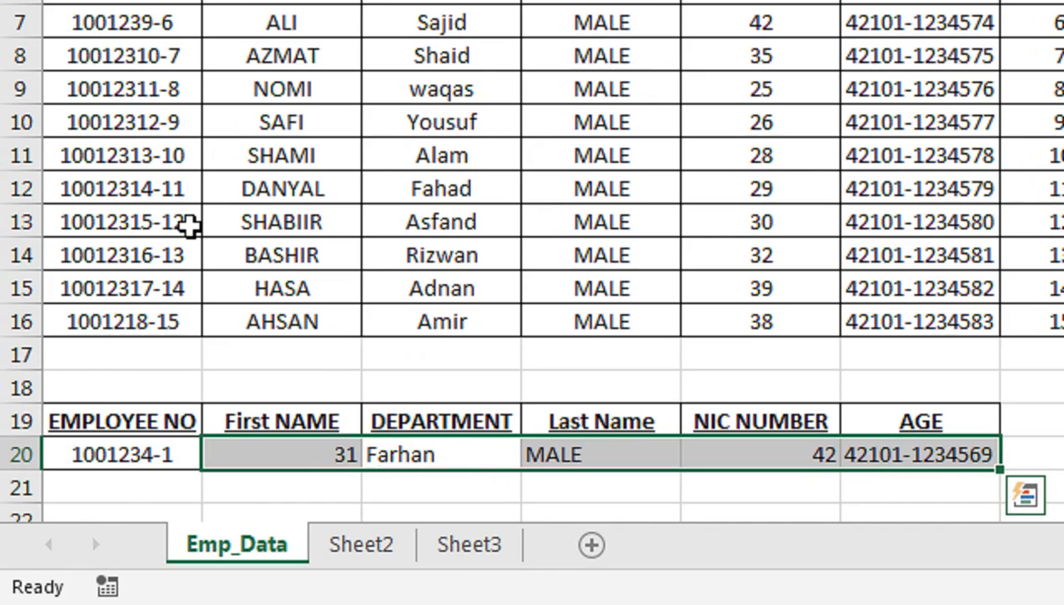
key("ctrl+z")
key("ctrl+z")
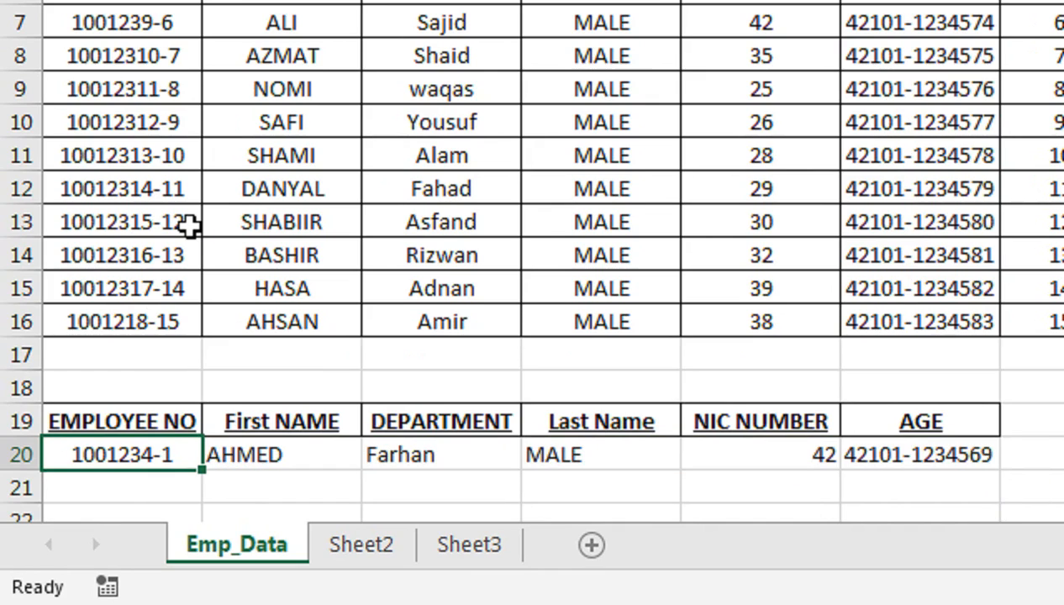
Test the wildcard lookup by entering the partial employee numbers 316, 317 and 218 in turn in A20.
type("316")
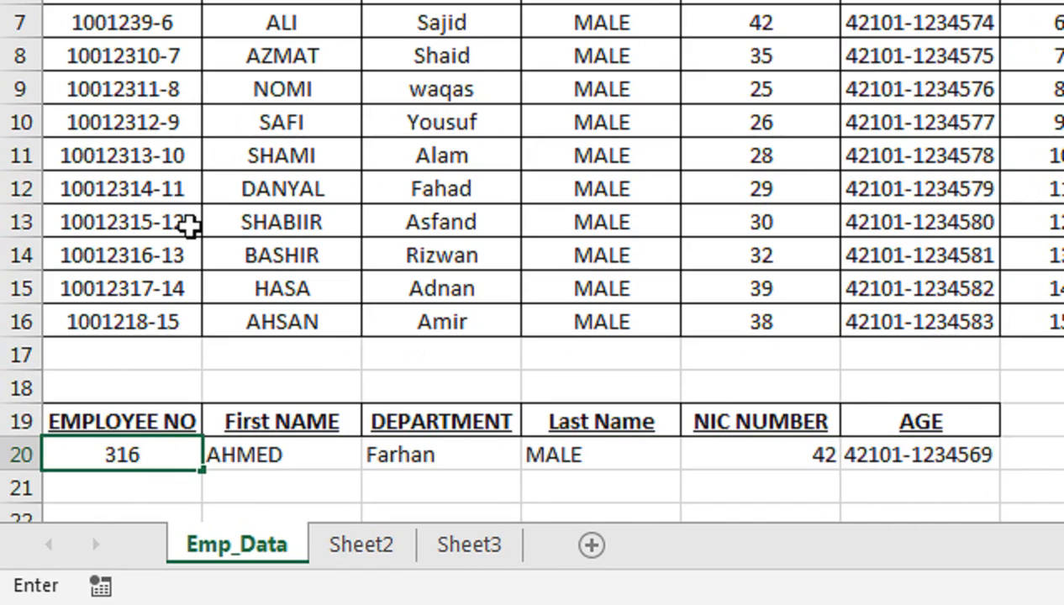
key("Return")
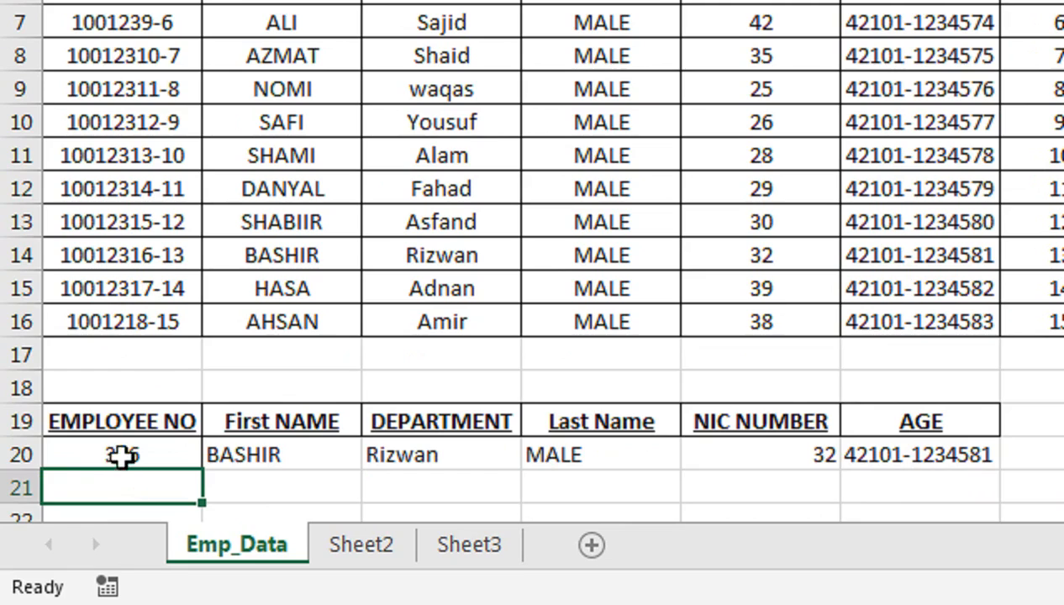
left_click(122, 455)
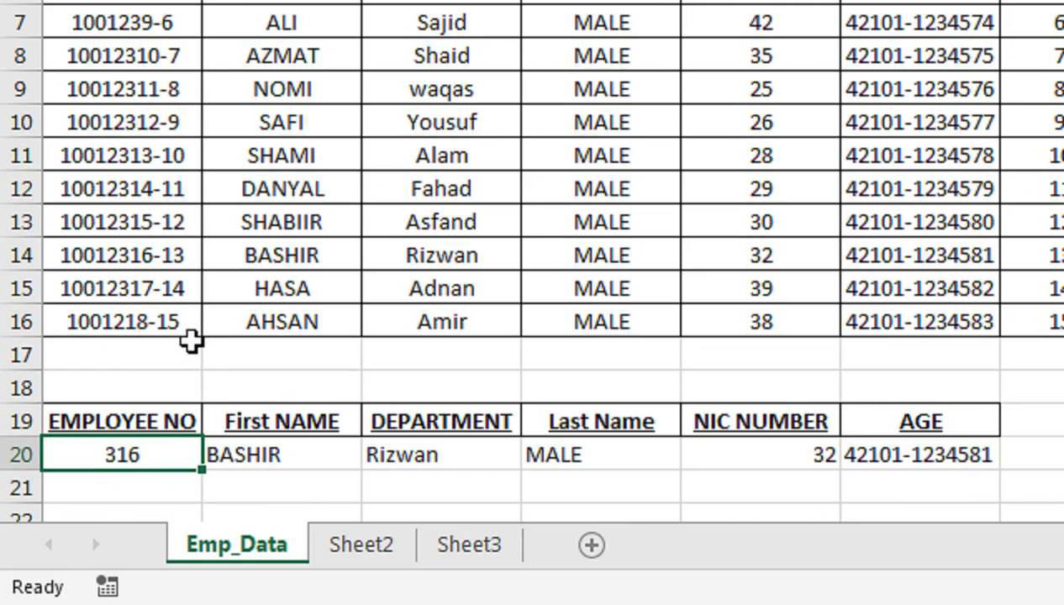
type("317")
key("Return")
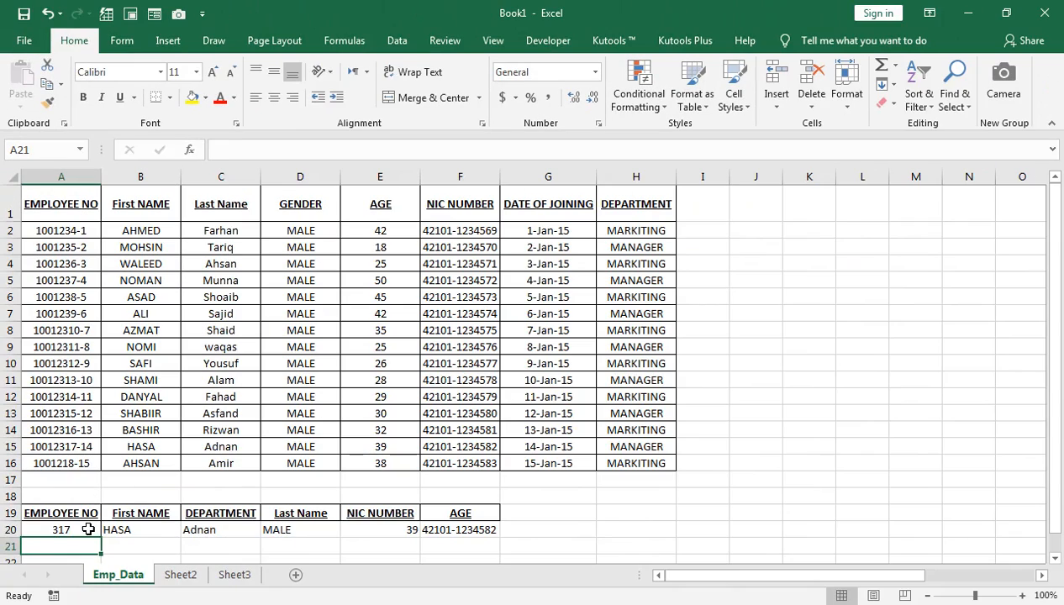
left_click(88, 530)
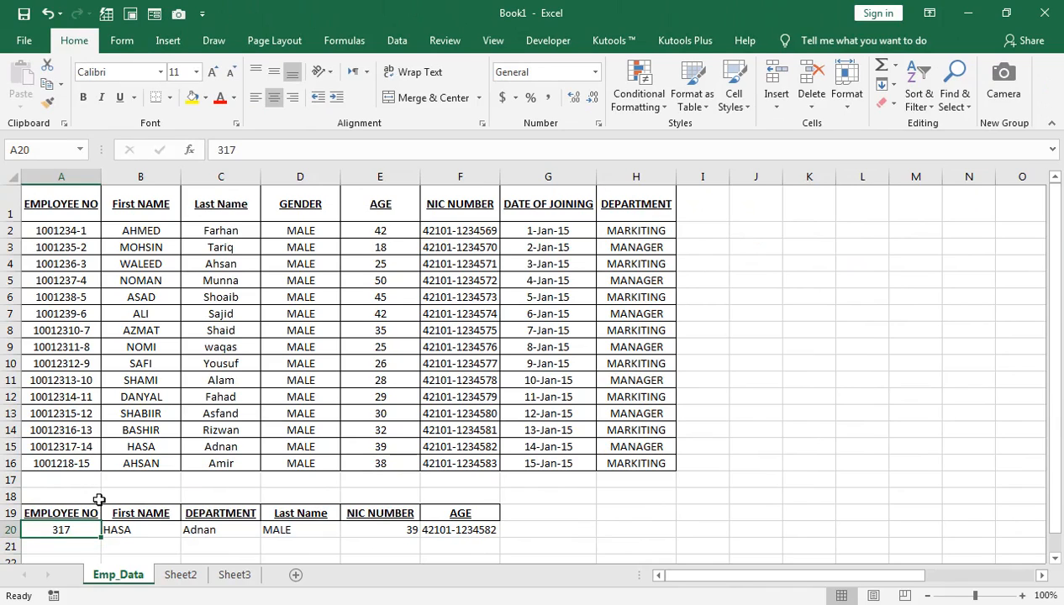
type("218")
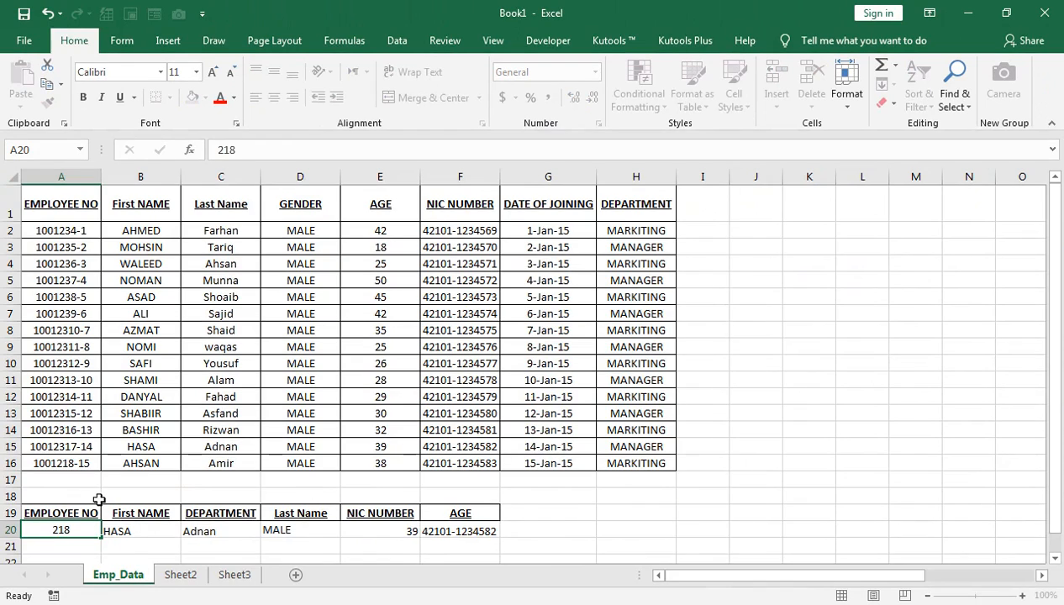
key("Return")
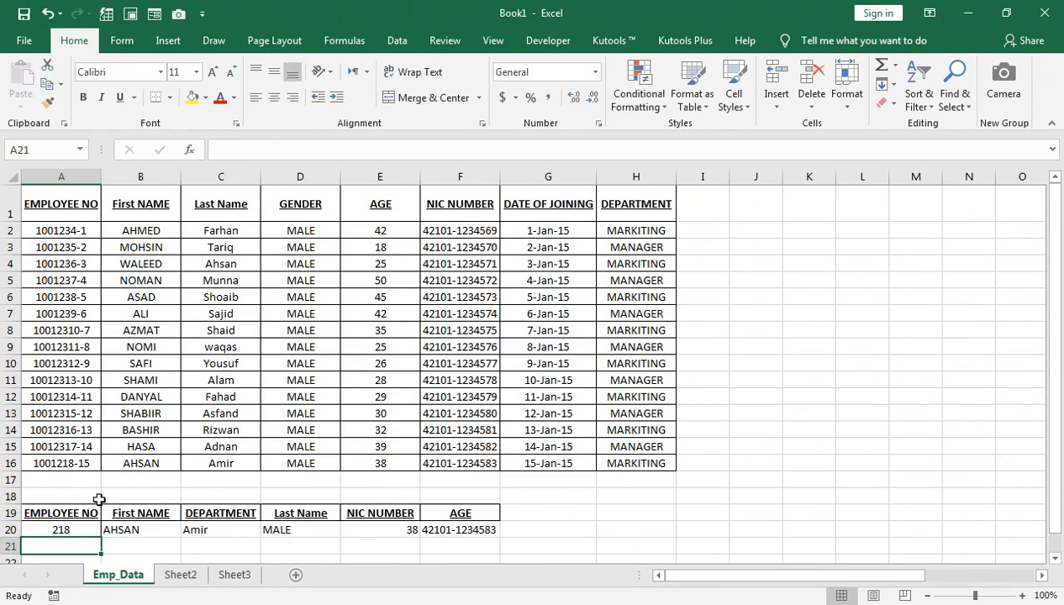